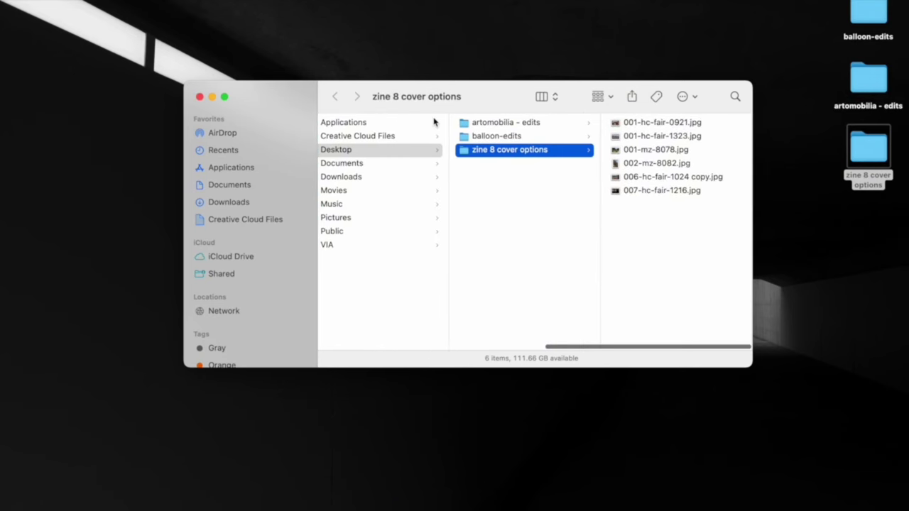
# - Review the photos already in the zine 8 cover options folder, starting with 001-hc-fair-1323.jpg
pyautogui.moveTo(486, 105); pyautogui.dragTo(532, 159)
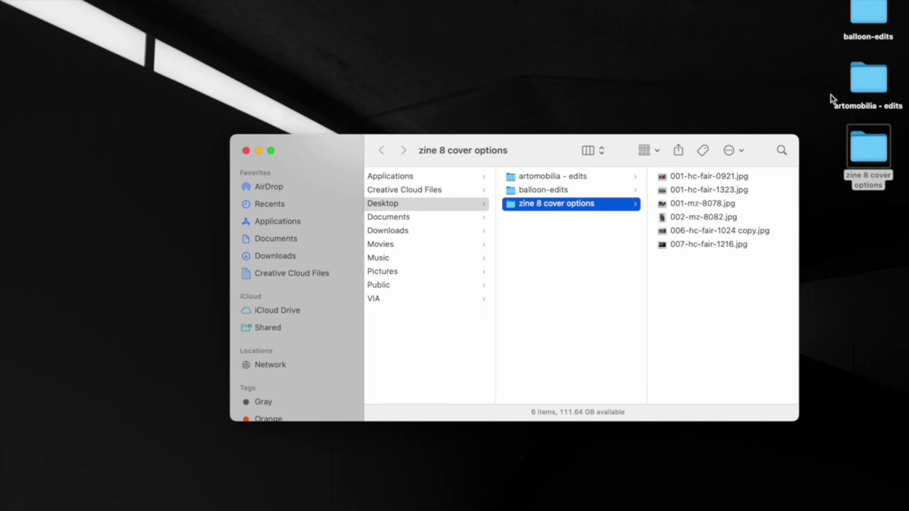
pyautogui.click(712, 190)
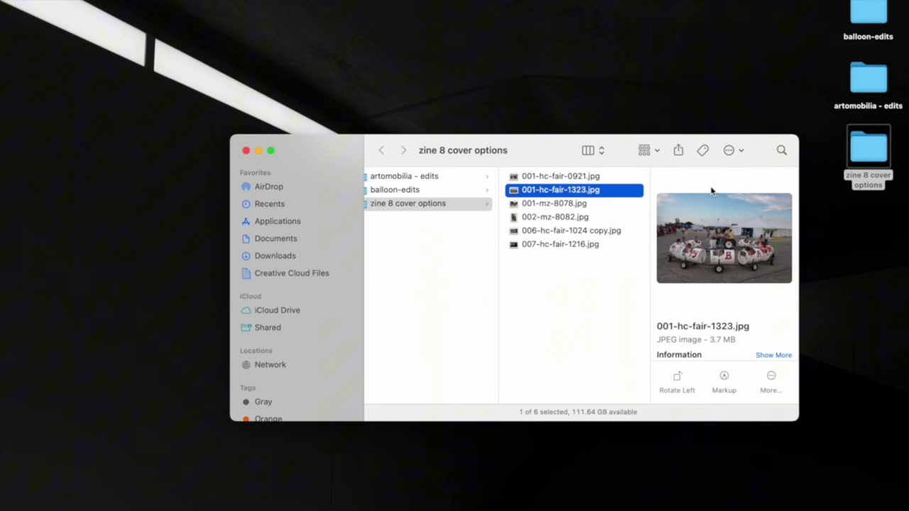
pyautogui.press('Up')
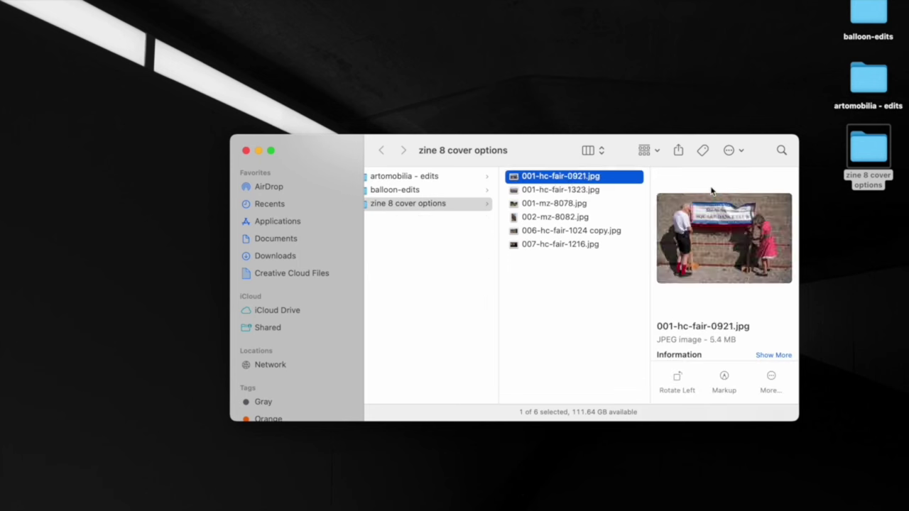
pyautogui.press('Down')
pyautogui.press('Down')
pyautogui.press('Down')
pyautogui.press('Down')
pyautogui.press('Down')
pyautogui.press('Left')
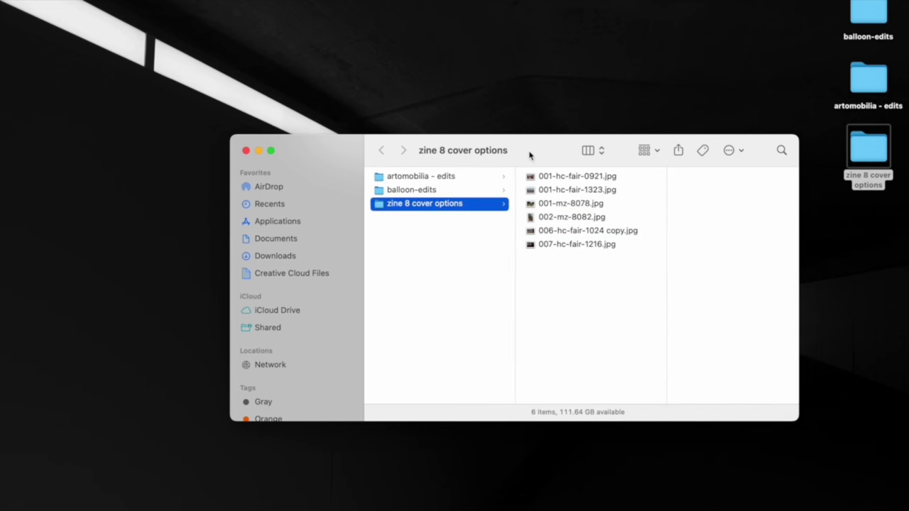
pyautogui.moveTo(529, 154); pyautogui.dragTo(675, 226)
# - Open the balloon-edits folder beside zine 8 cover options and browse it in Gallery view
pyautogui.doubleClick(872, 13)
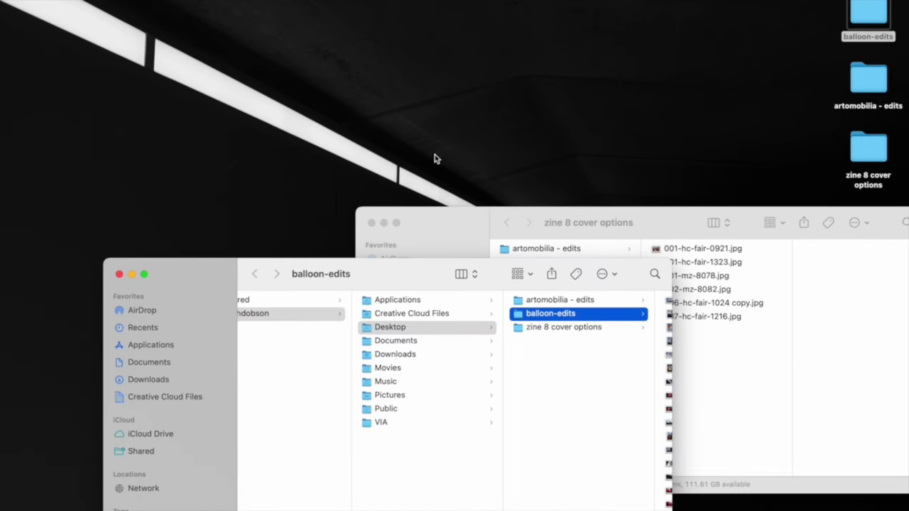
pyautogui.moveTo(401, 284); pyautogui.dragTo(277, 132)
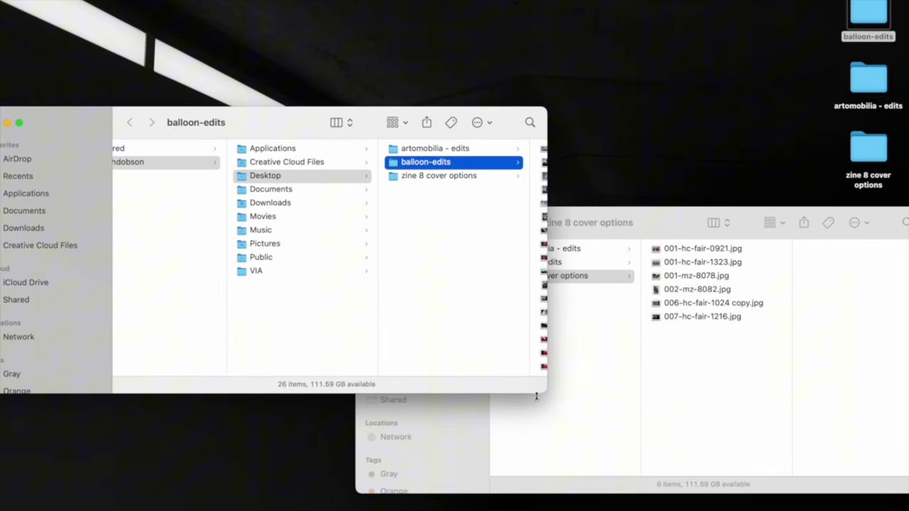
pyautogui.moveTo(546, 390); pyautogui.dragTo(649, 336)
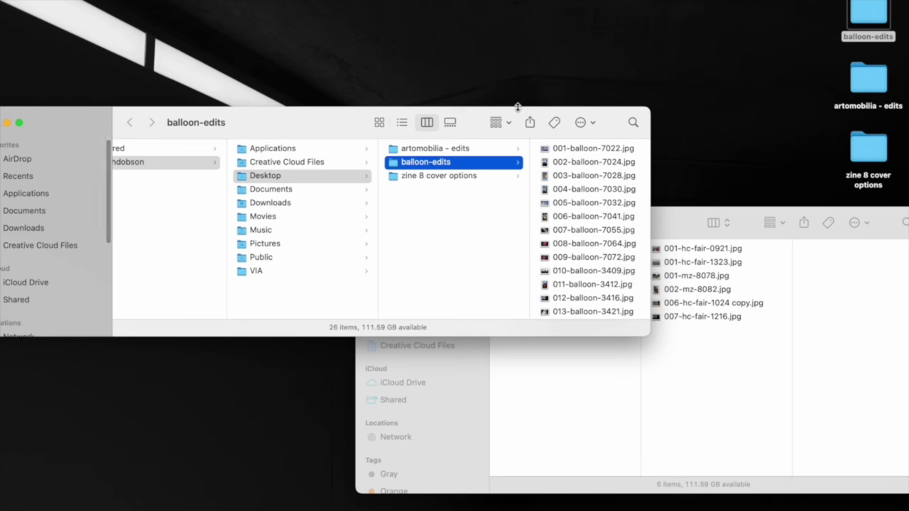
pyautogui.moveTo(518, 120); pyautogui.dragTo(486, 0)
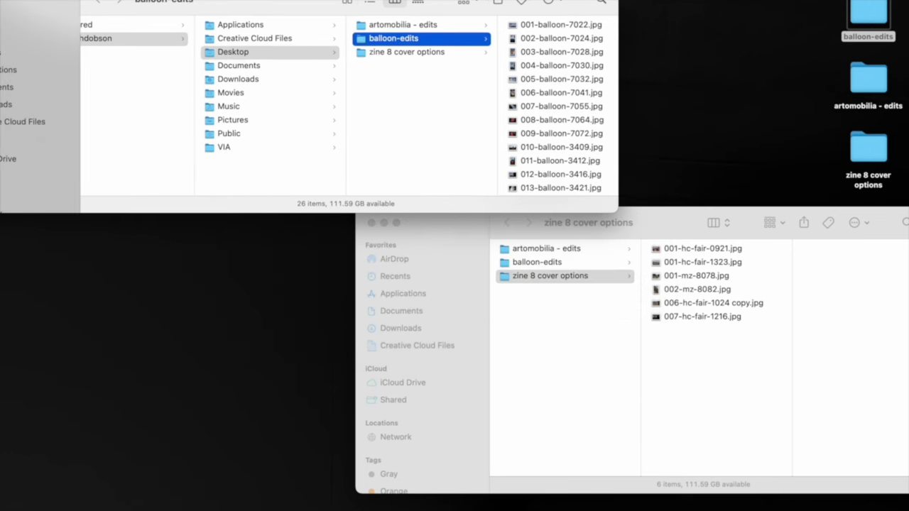
pyautogui.click(544, 28)
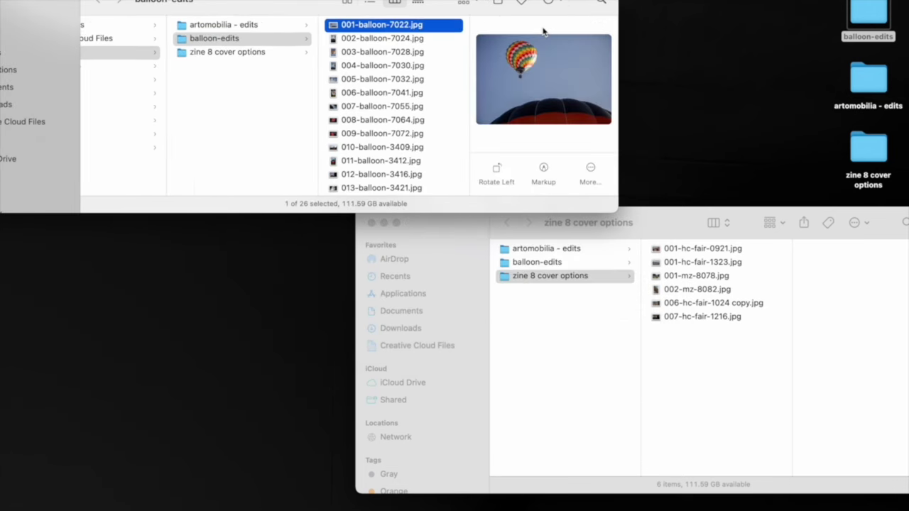
pyautogui.press('super+4')
pyautogui.hscroll(10, 248, 177)
# - Duplicate 019-balloon-3452.jpg and move the copy into zine 8 cover options
pyautogui.click(238, 179)
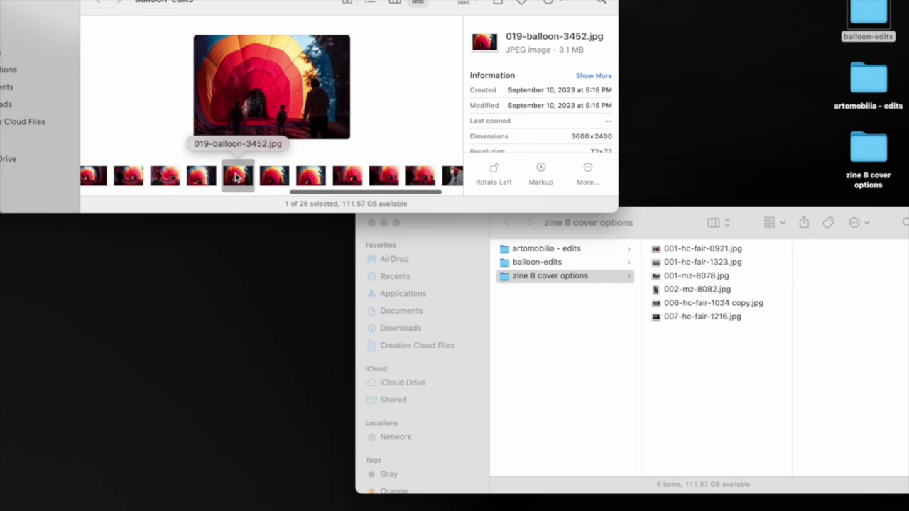
pyautogui.press('Right')
pyautogui.press('Left')
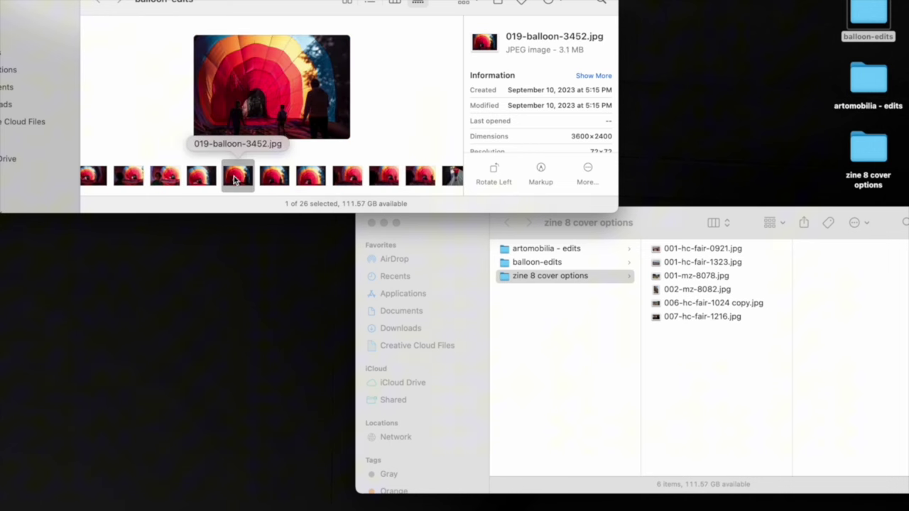
pyautogui.press('super+d')
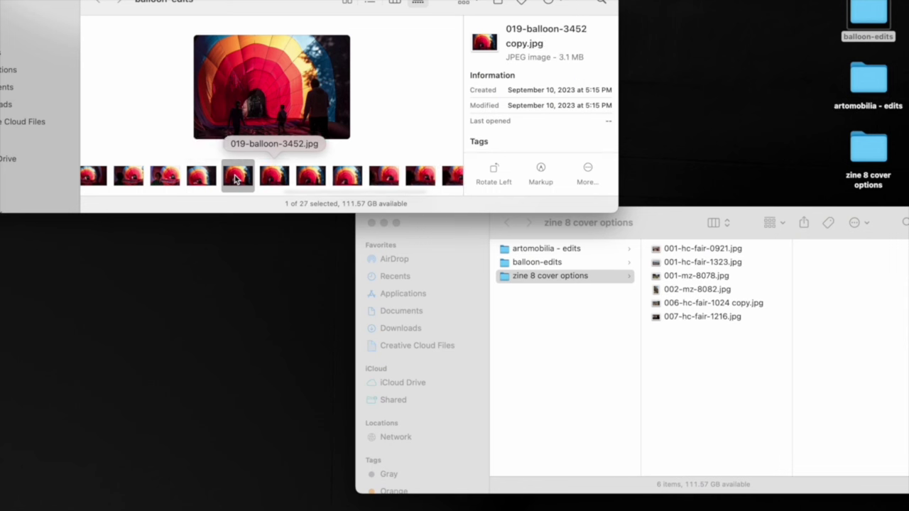
pyautogui.moveTo(241, 179); pyautogui.dragTo(696, 372)
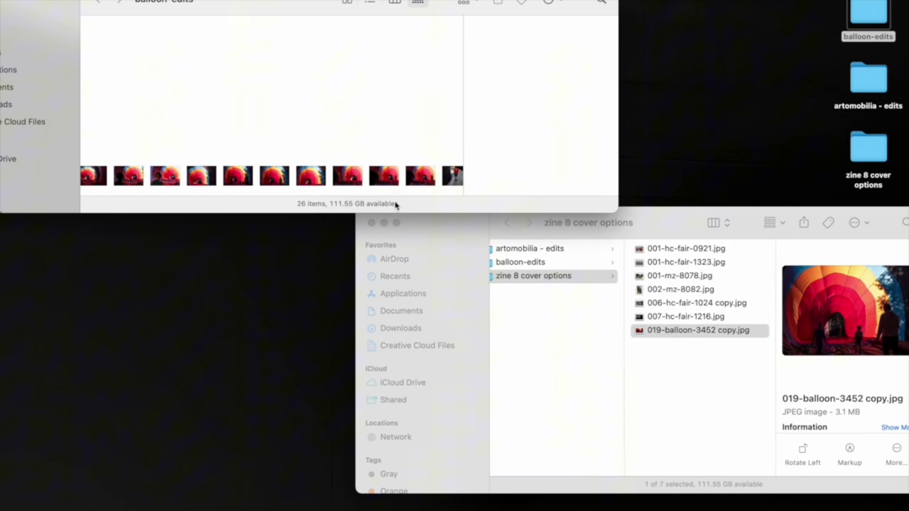
pyautogui.hscroll(2, 391, 179)
# - Close balloon-edits and open artomobilia - edits > no wm in Gallery view
pyautogui.press('super+w')
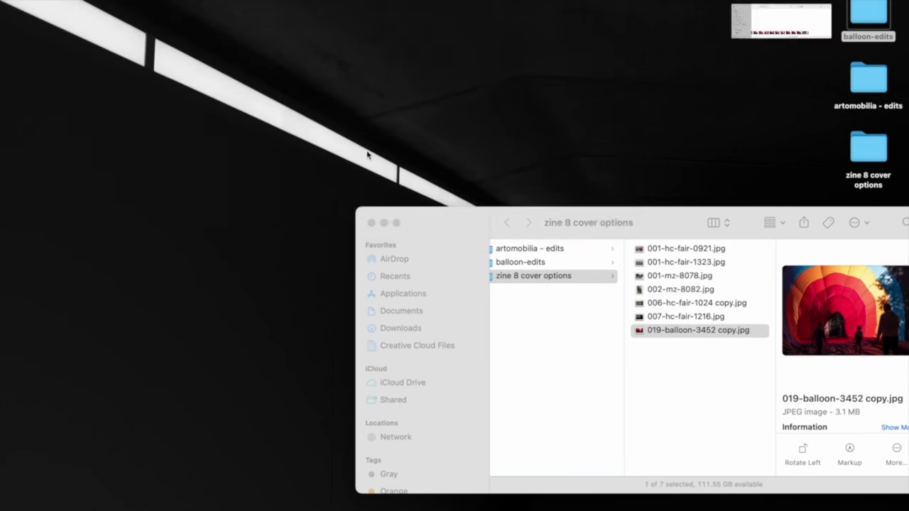
pyautogui.doubleClick(868, 78)
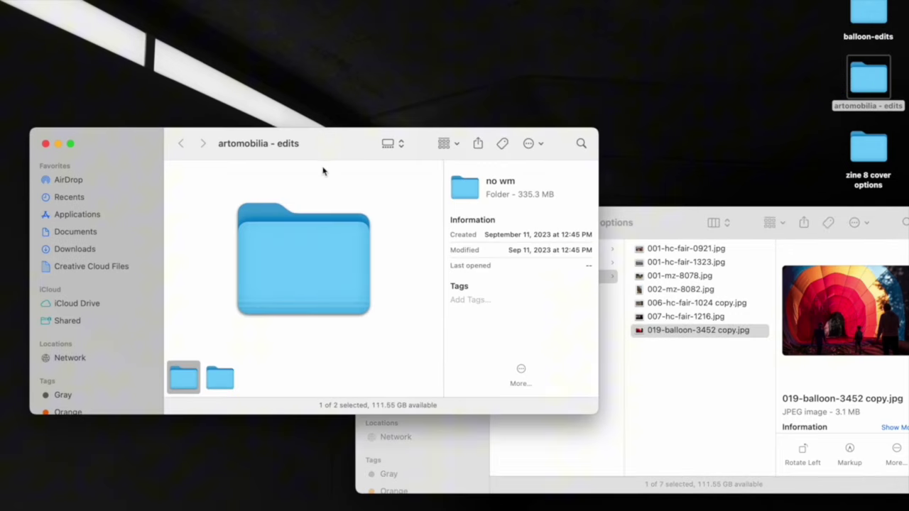
pyautogui.moveTo(336, 145); pyautogui.dragTo(355, 55)
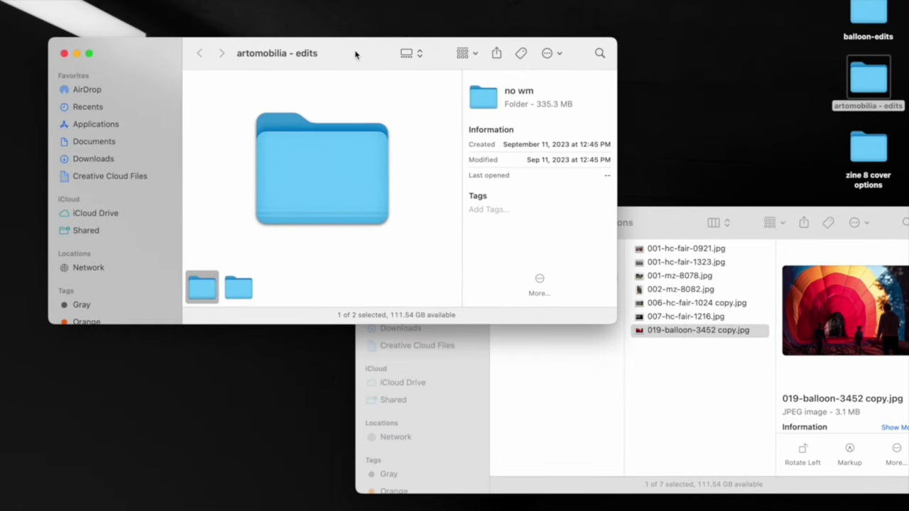
pyautogui.press('super+3')
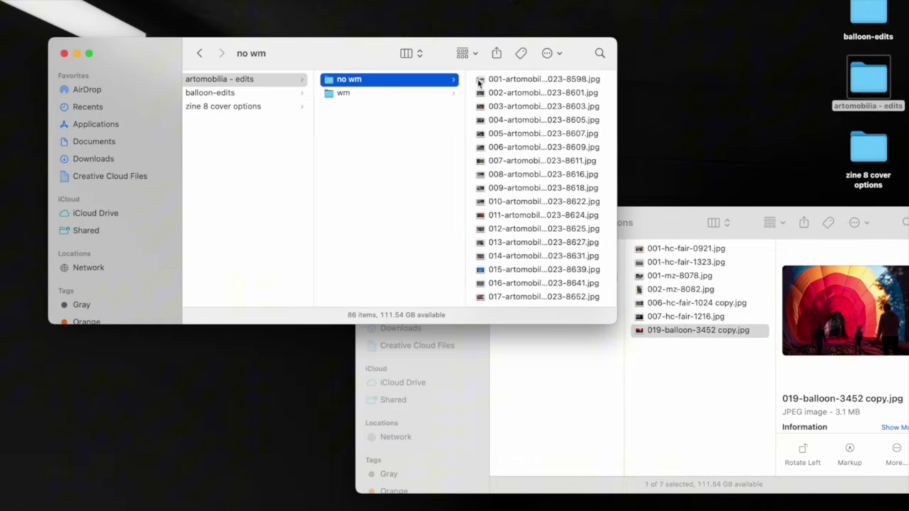
pyautogui.press('super+4')
# - Duplicate the blue-and-yellow sports car photo 034-artomobilia-2023-8712.jpg and move the copy into zine 8 cover options
pyautogui.press('Right')
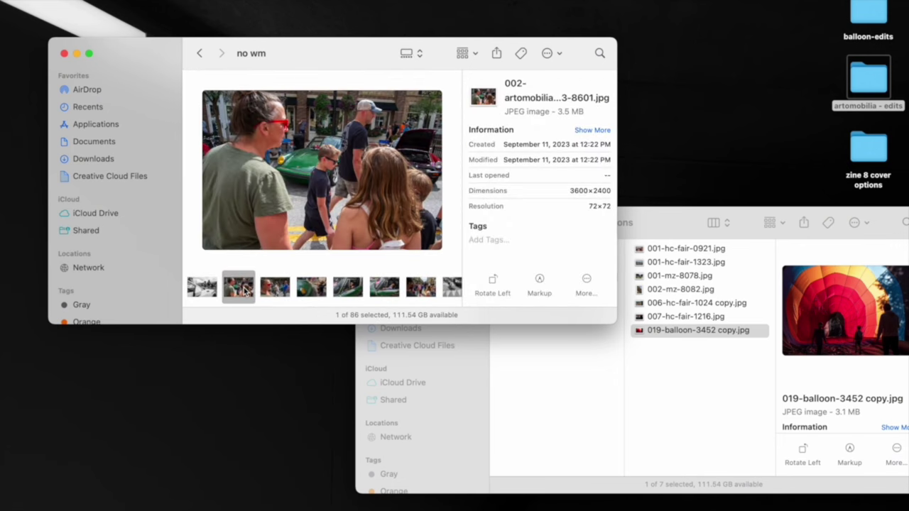
pyautogui.press('Right')
pyautogui.press('Right')
pyautogui.press('Right')
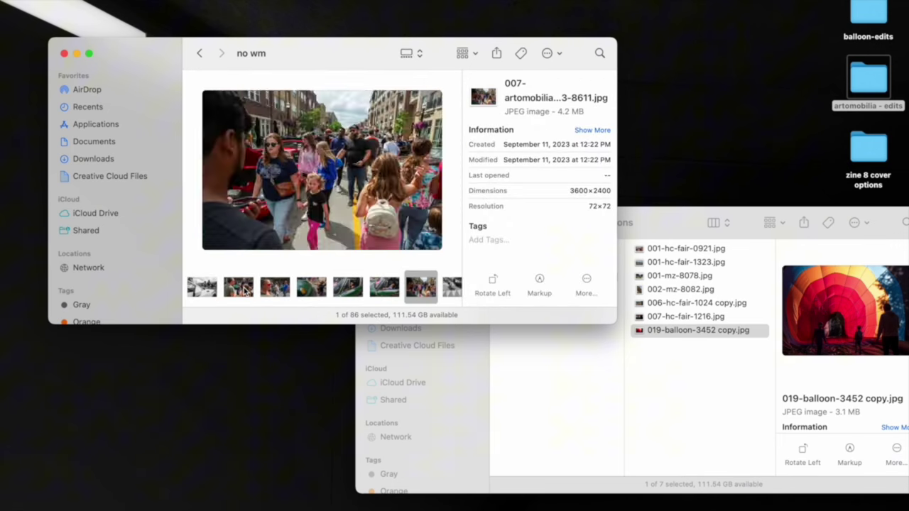
pyautogui.press('Right')
pyautogui.press('Right')
pyautogui.press('Right')
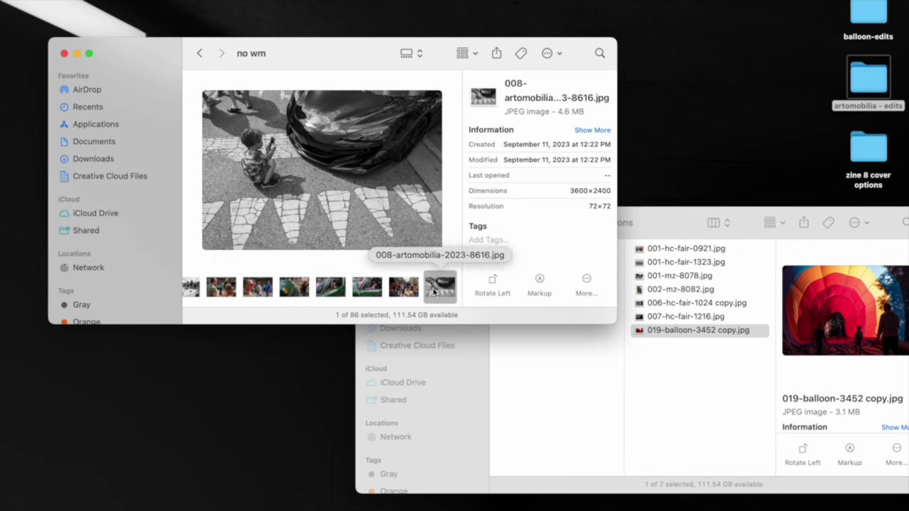
pyautogui.press('Right')
pyautogui.press('Right')
pyautogui.press('Right')
pyautogui.press('Right')
pyautogui.press('Right')
pyautogui.press('Right')
pyautogui.press('Right')
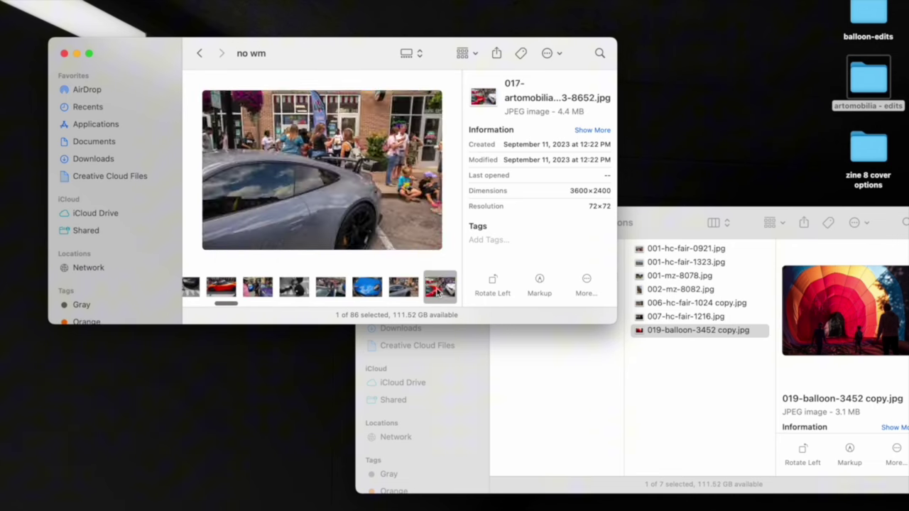
pyautogui.press('Right')
pyautogui.press('Right')
pyautogui.press('Right')
pyautogui.press('Right')
pyautogui.press('Right')
pyautogui.press('Right')
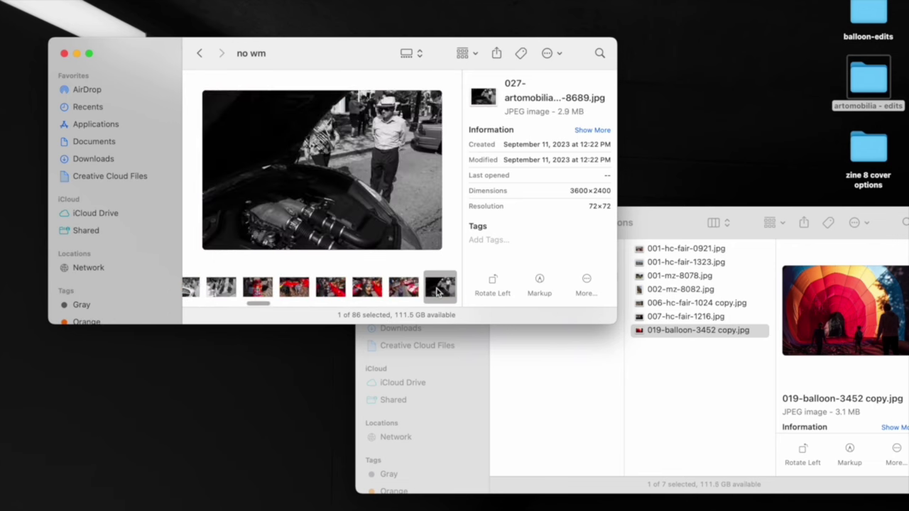
pyautogui.press('Right')
pyautogui.press('Right')
pyautogui.press('Right')
pyautogui.press('Right')
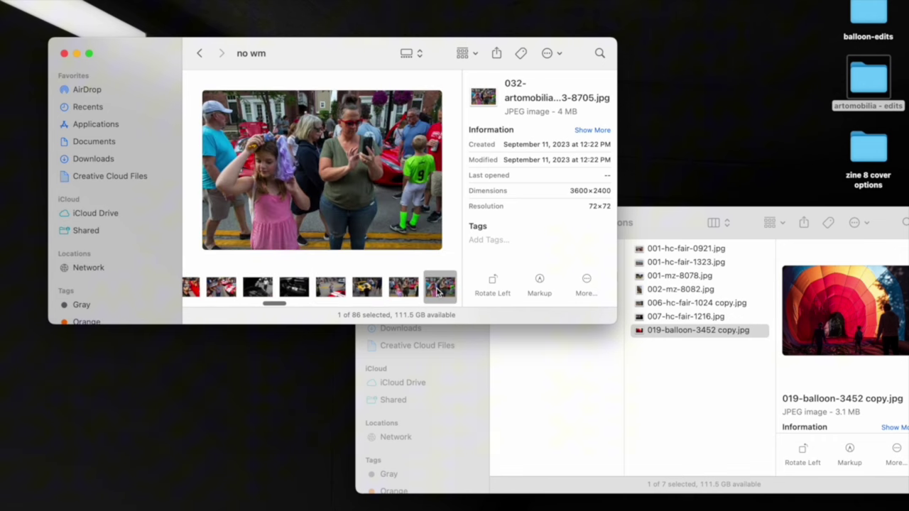
pyautogui.press('Right')
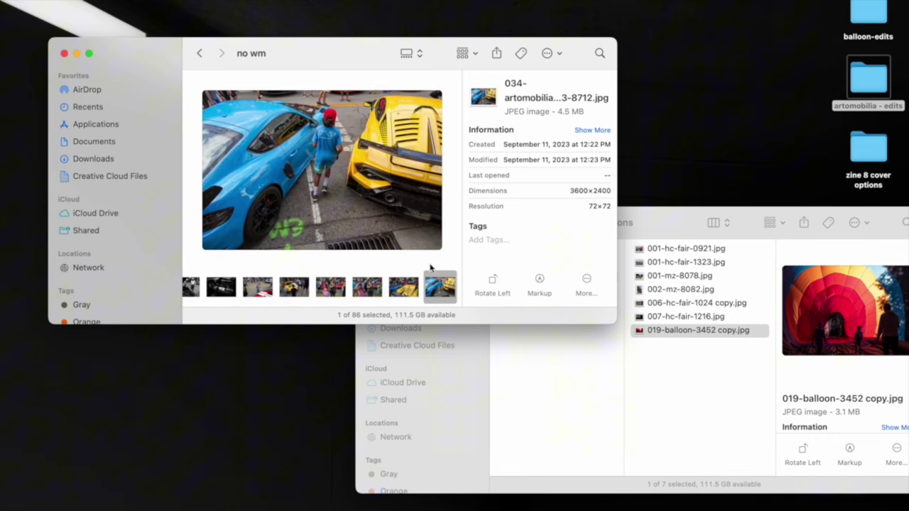
pyautogui.press('super+d')
pyautogui.hscroll(3, 424, 302)
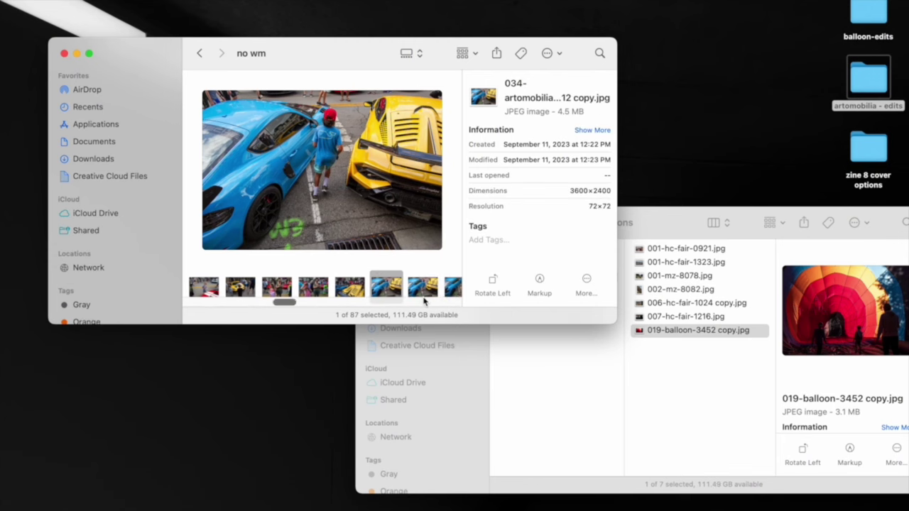
pyautogui.press('space')
pyautogui.press('space')
pyautogui.moveTo(384, 293); pyautogui.dragTo(688, 377)
# - Copy car show photo 069 into the zine 8 cover options folder
pyautogui.click(394, 291)
pyautogui.press('Right')
pyautogui.press('Right')
pyautogui.press('Right')
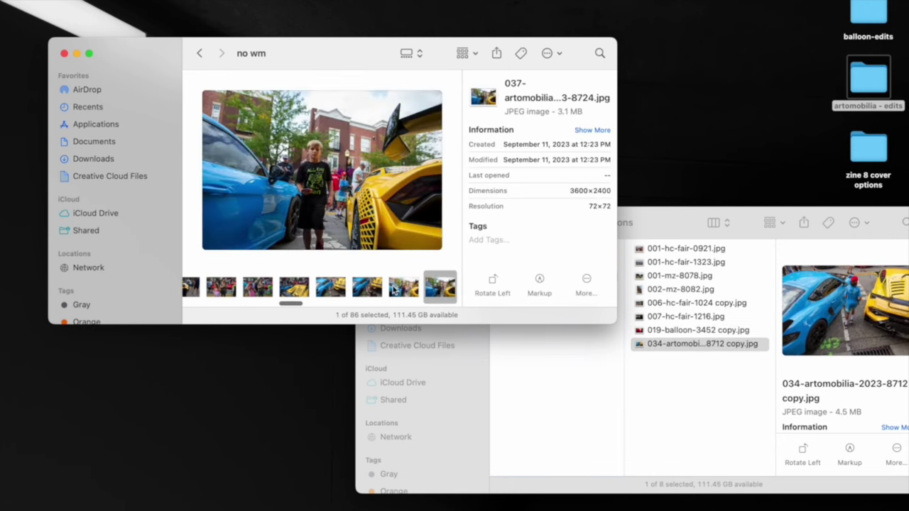
pyautogui.press('Right')
pyautogui.press('Right')
pyautogui.press('Right')
pyautogui.press('Right')
pyautogui.press('Right')
pyautogui.press('Right')
pyautogui.press('Right')
pyautogui.press('Right')
pyautogui.press('Right')
pyautogui.press('Right')
pyautogui.press('Right')
pyautogui.press('Right')
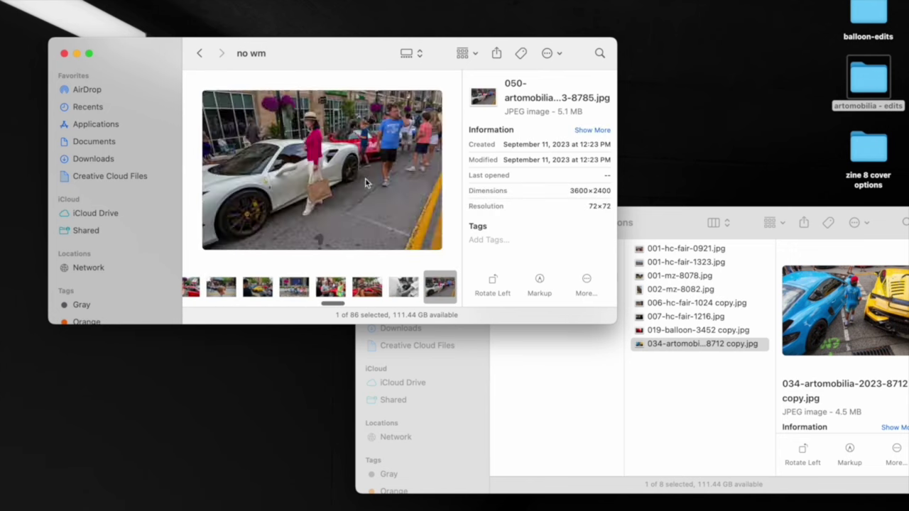
pyautogui.press('Right')
pyautogui.press('Right')
pyautogui.press('Right')
pyautogui.press('Right')
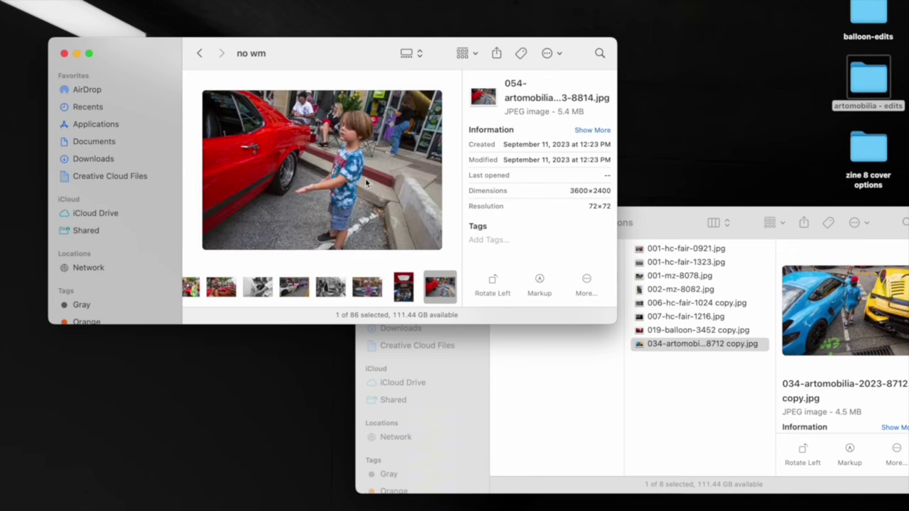
pyautogui.press('Right')
pyautogui.press('Right')
pyautogui.press('Right')
pyautogui.press('Right')
pyautogui.press('Right')
pyautogui.press('Right')
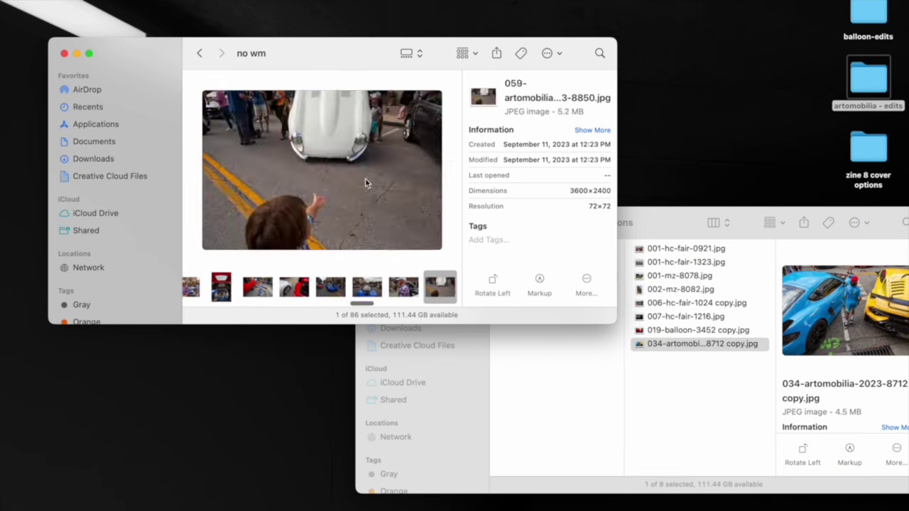
pyautogui.press('Right')
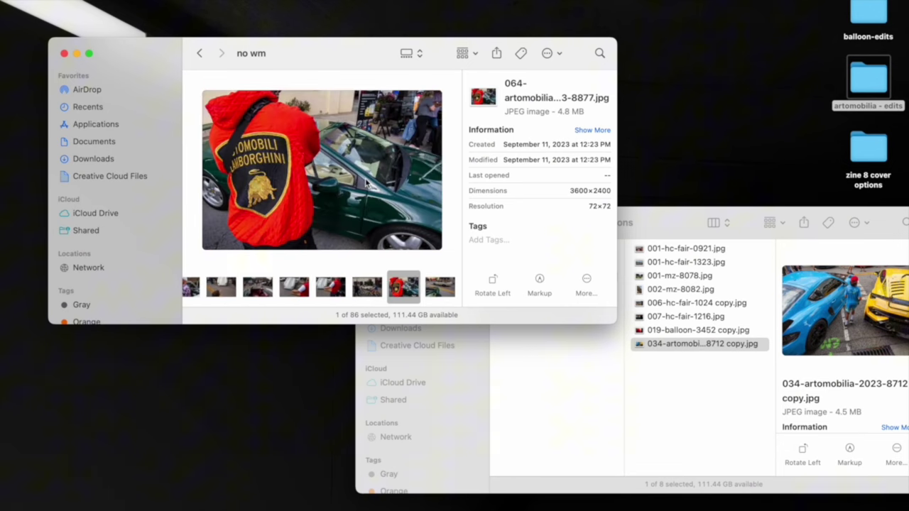
pyautogui.press('Right')
pyautogui.press('Right')
pyautogui.press('Right')
pyautogui.press('Right')
pyautogui.press('Right')
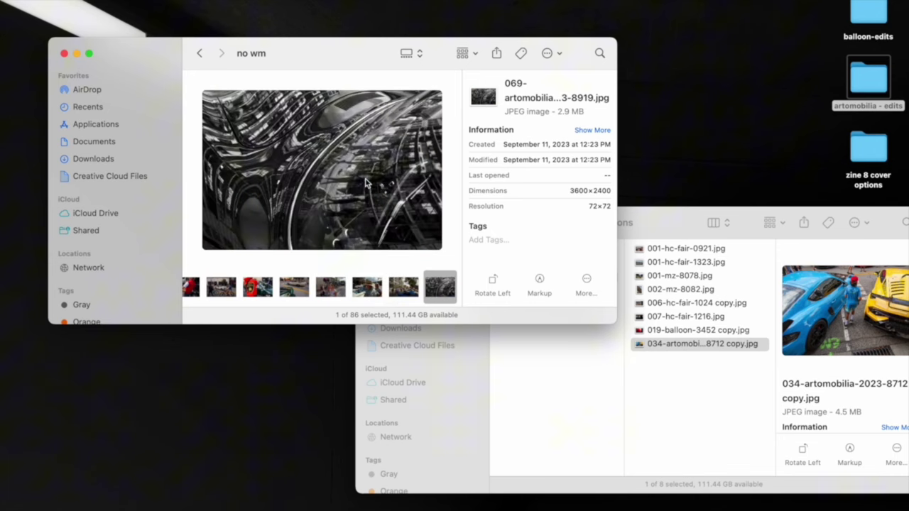
pyautogui.press('Right')
pyautogui.press('Left')
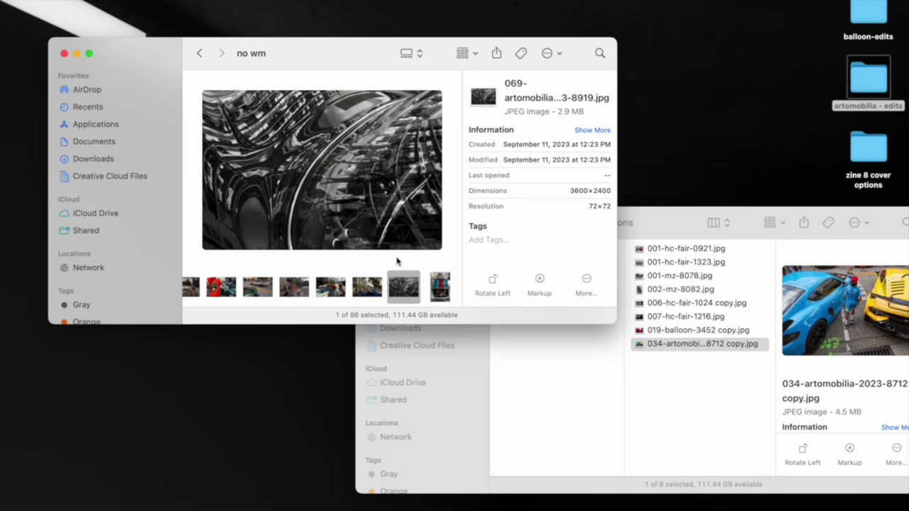
pyautogui.moveTo(397, 290)
pyautogui.mouseDown()
pyautogui.moveTo(545, 330)
pyautogui.moveTo(669, 386)
pyautogui.moveTo(410, 310)
pyautogui.moveTo(403, 297)
pyautogui.mouseUp()
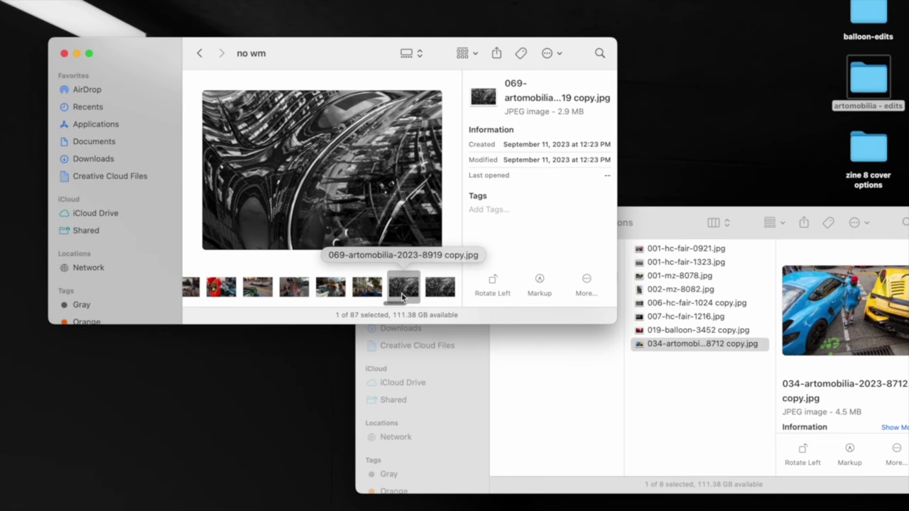
pyautogui.press('space')
pyautogui.press('space')
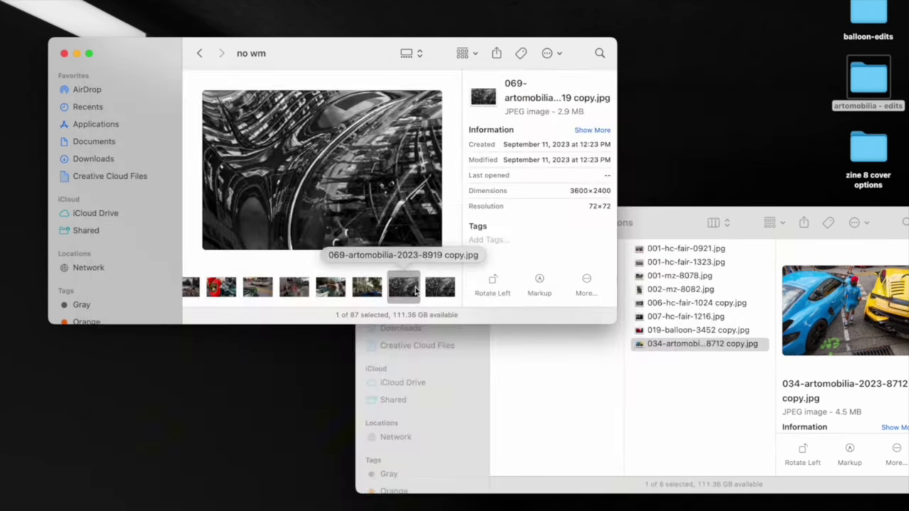
pyautogui.moveTo(411, 290); pyautogui.dragTo(596, 348)
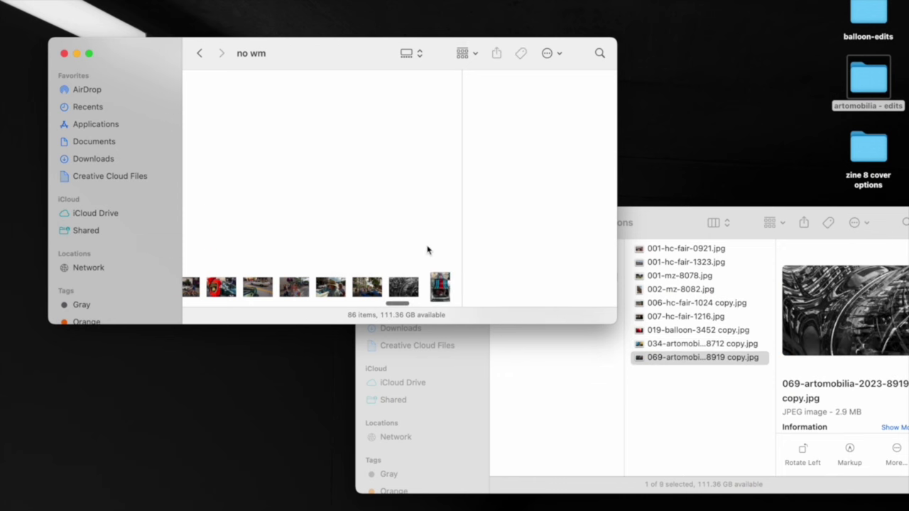
# - Duplicate the pink car photo 075 and move the copy into cover options
pyautogui.click(439, 287)
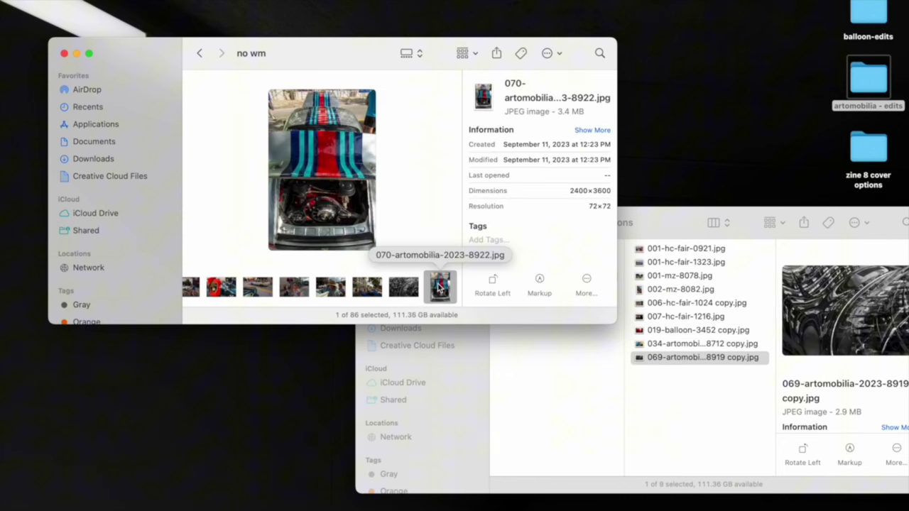
pyautogui.press('Right')
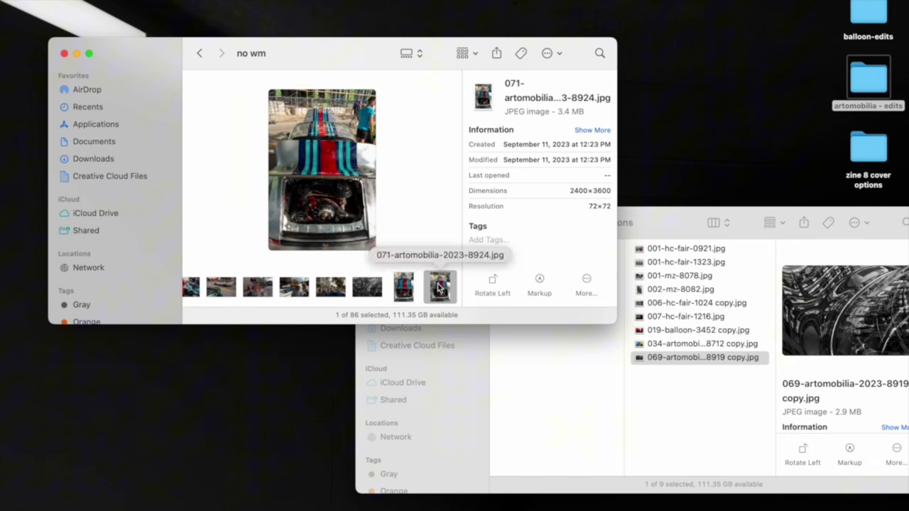
pyautogui.press('Right')
pyautogui.press('Left')
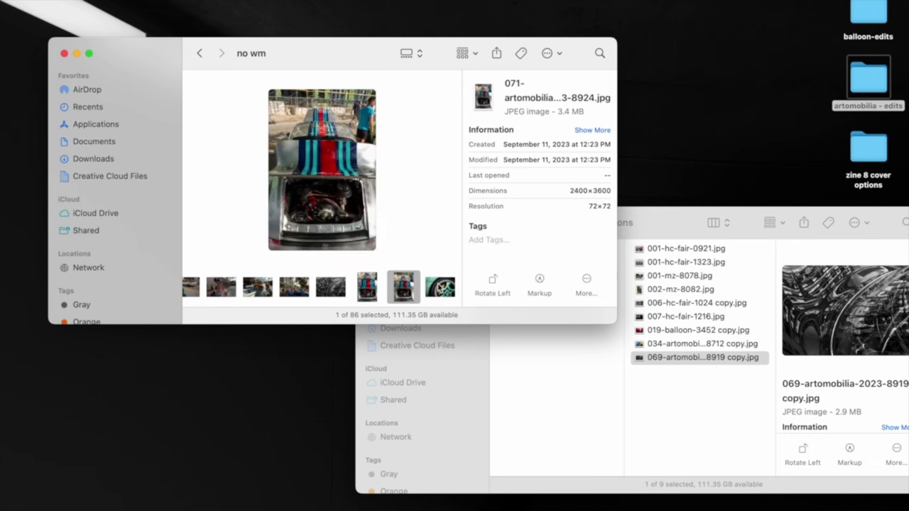
pyautogui.press('Right')
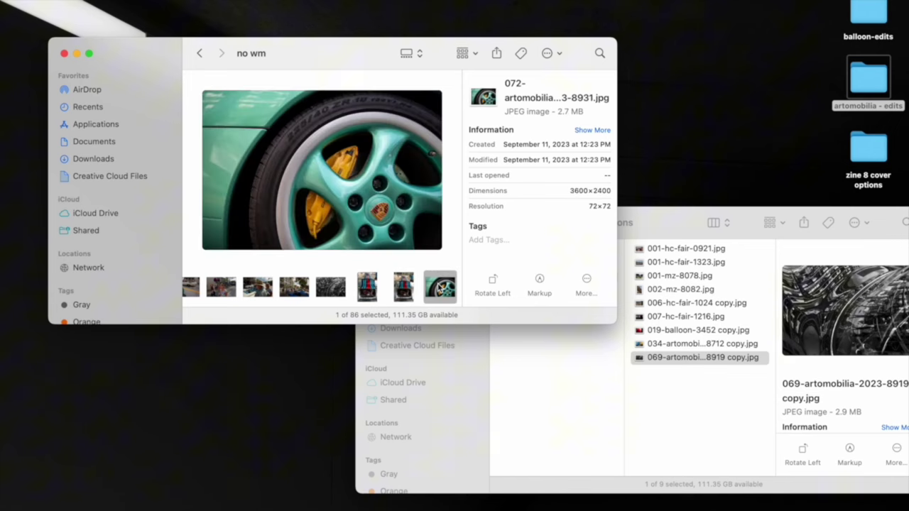
pyautogui.press('Right')
pyautogui.press('Right')
pyautogui.press('Right')
pyautogui.press('Right')
pyautogui.press('Left')
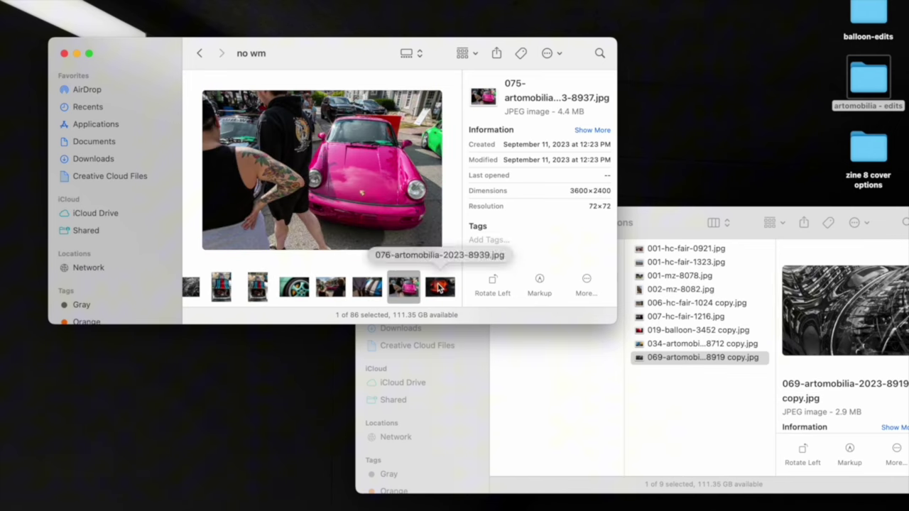
pyautogui.press('super+d')
pyautogui.moveTo(405, 287); pyautogui.dragTo(647, 369)
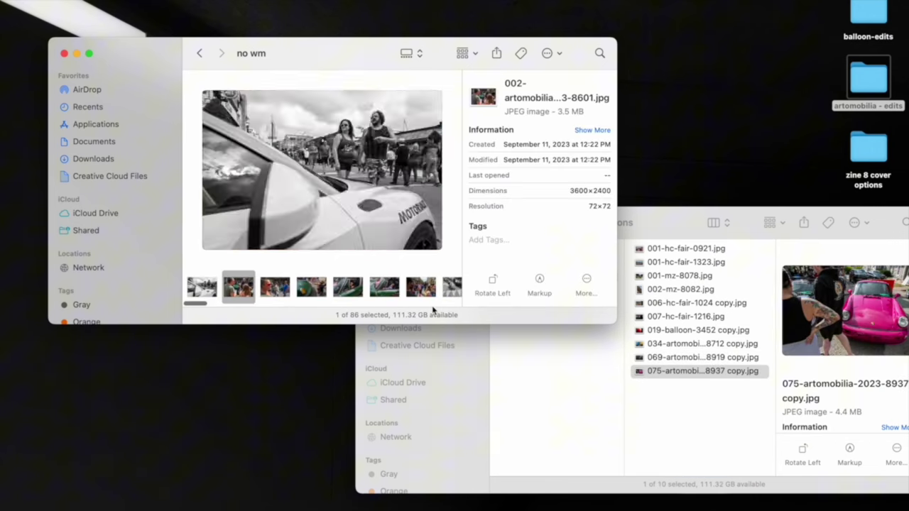
# - Select colour photo 078 and black-and-white 079 together and copy both into cover options
pyautogui.press('Right')
pyautogui.press('Right')
pyautogui.press('Right')
pyautogui.press('Right')
pyautogui.press('Right')
pyautogui.press('Right')
pyautogui.press('Right')
pyautogui.press('Right')
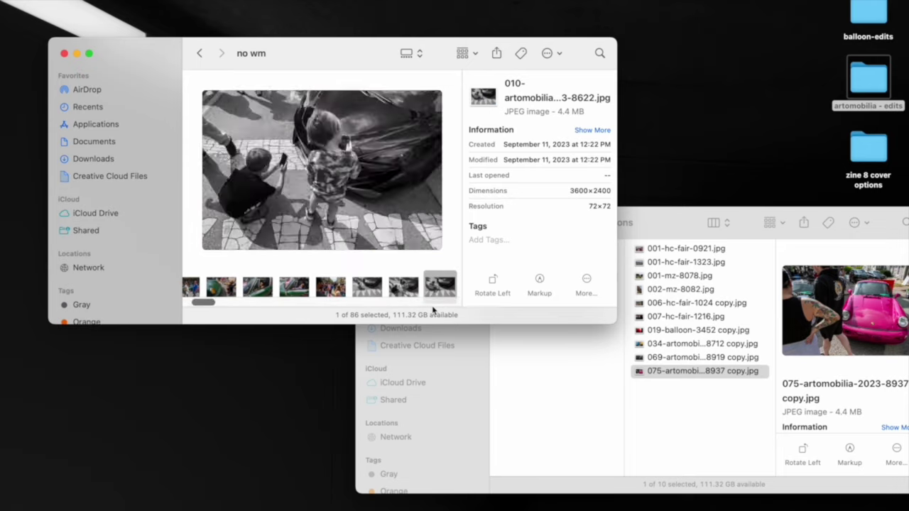
pyautogui.press('Right')
pyautogui.press('Right')
pyautogui.press('Right')
pyautogui.press('Right')
pyautogui.press('Right')
pyautogui.press('Right')
pyautogui.press('Right')
pyautogui.press('Right')
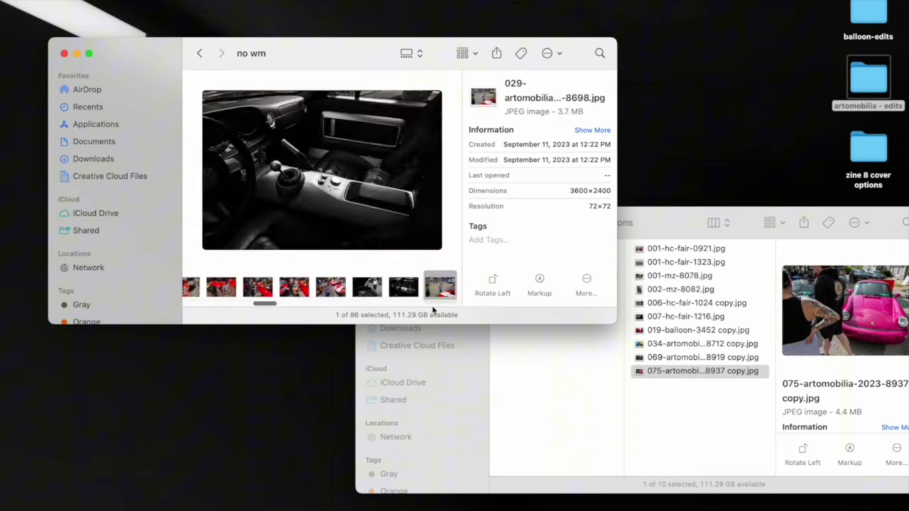
pyautogui.press('Right')
pyautogui.press('Right')
pyautogui.press('Right')
pyautogui.press('Right')
pyautogui.press('Right')
pyautogui.press('Right')
pyautogui.press('Right')
pyautogui.press('Right')
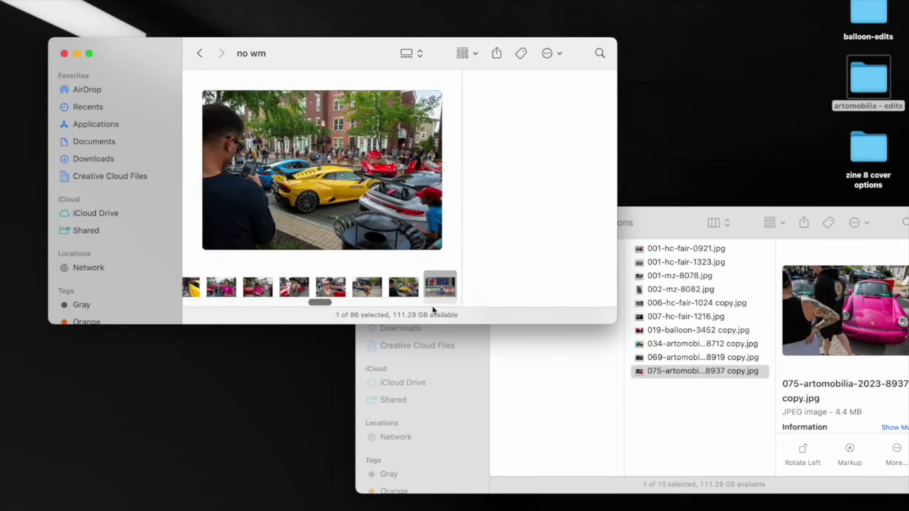
pyautogui.press('Right')
pyautogui.press('Right')
pyautogui.press('Right')
pyautogui.press('Right')
pyautogui.press('Right')
pyautogui.press('Right')
pyautogui.press('Right')
pyautogui.press('Right')
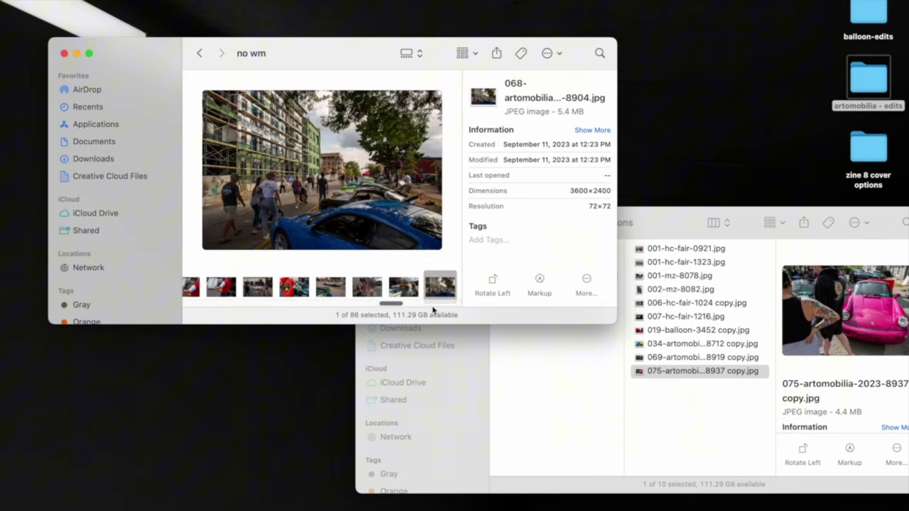
pyautogui.press('Right')
pyautogui.press('Right')
pyautogui.press('Right')
pyautogui.press('Right')
pyautogui.press('Right')
pyautogui.press('Right')
pyautogui.press('Right')
pyautogui.press('Right')
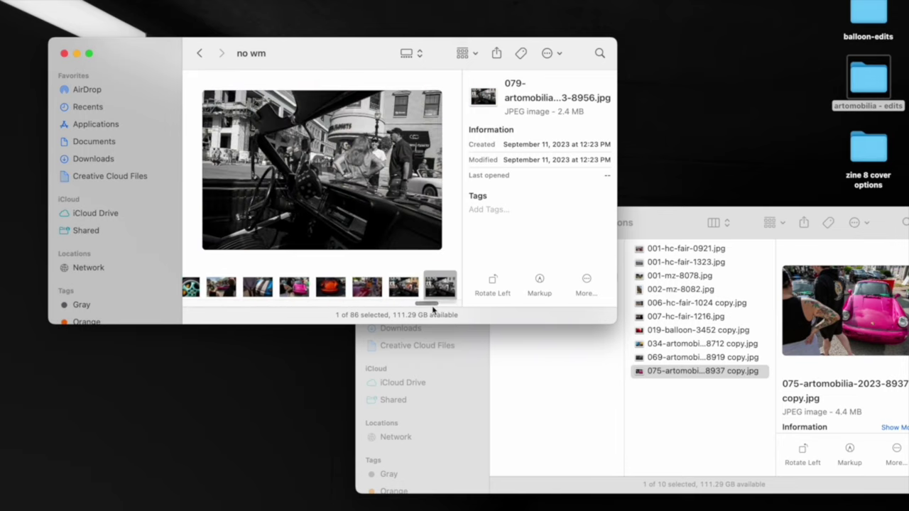
pyautogui.press('Right')
pyautogui.press('Right')
pyautogui.press('Left')
pyautogui.press('Left')
pyautogui.press('Left')
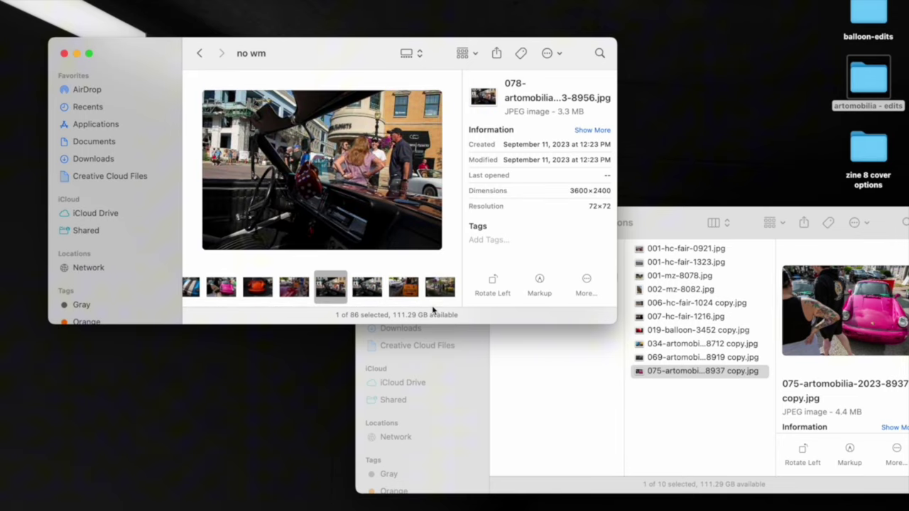
pyautogui.press('Left')
pyautogui.press('Right')
pyautogui.press('Right')
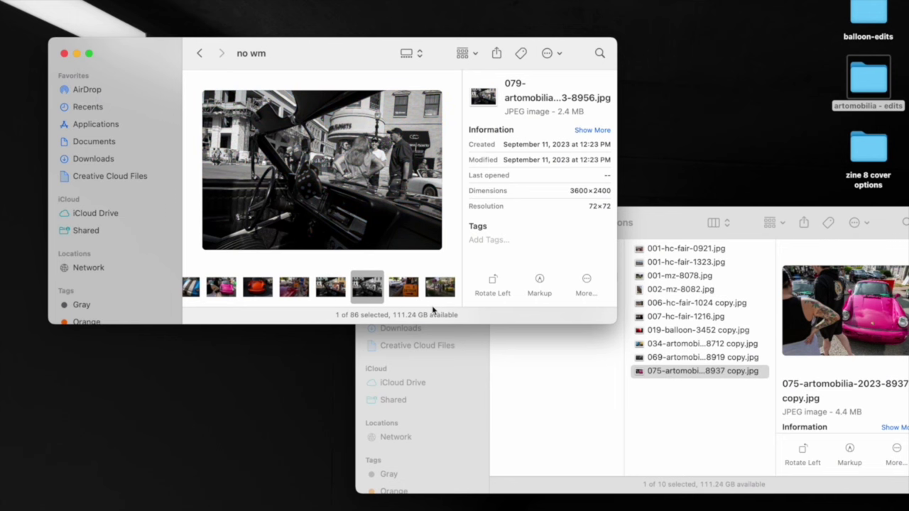
pyautogui.press('Left')
pyautogui.press('Right')
pyautogui.press('Left')
pyautogui.keyDown('shift'); pyautogui.click(370, 294); pyautogui.keyUp('shift')
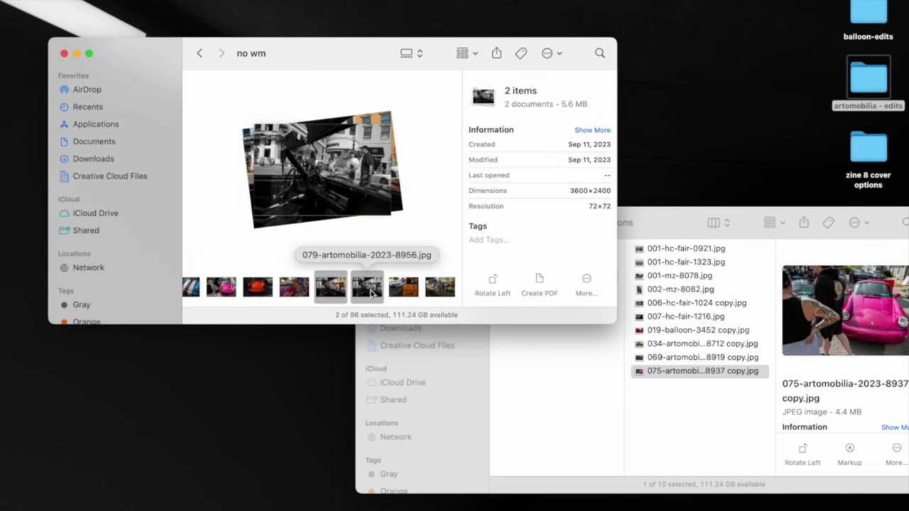
pyautogui.moveTo(370, 294); pyautogui.dragTo(700, 408)
# - Browse the car photos after 079, through 084 to 086
pyautogui.press('Right')
pyautogui.press('Right')
pyautogui.press('Right')
pyautogui.press('Left')
pyautogui.press('Left')
pyautogui.press('Right')
pyautogui.press('Left')
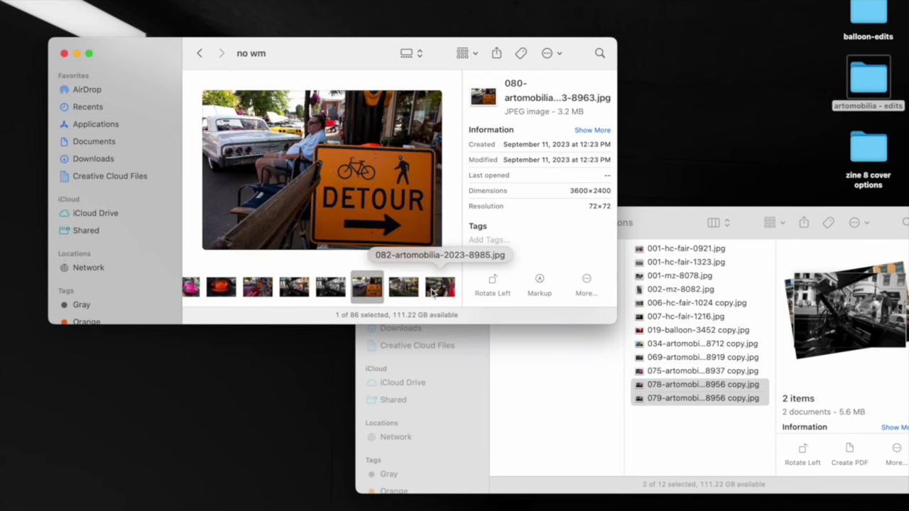
pyautogui.press('Left')
pyautogui.press('Right')
pyautogui.press('Right')
pyautogui.press('Right')
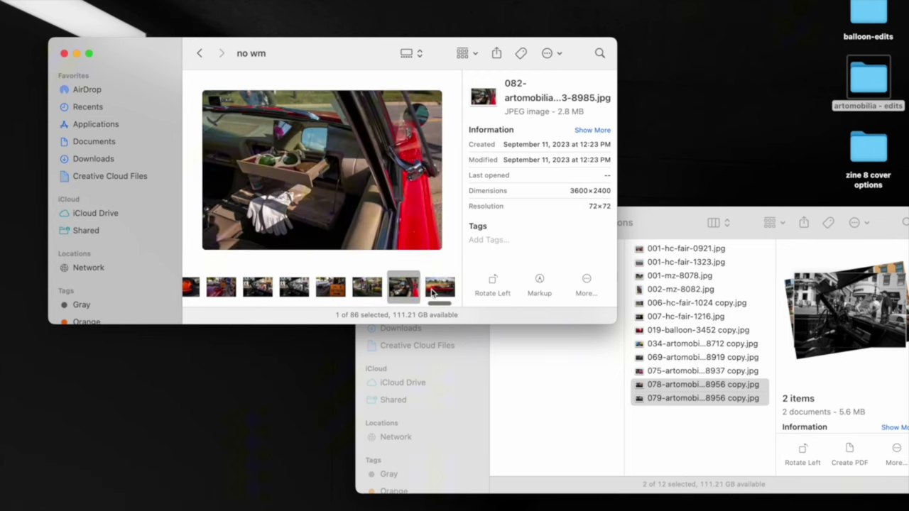
pyautogui.press('Right')
pyautogui.press('Right')
pyautogui.press('Right')
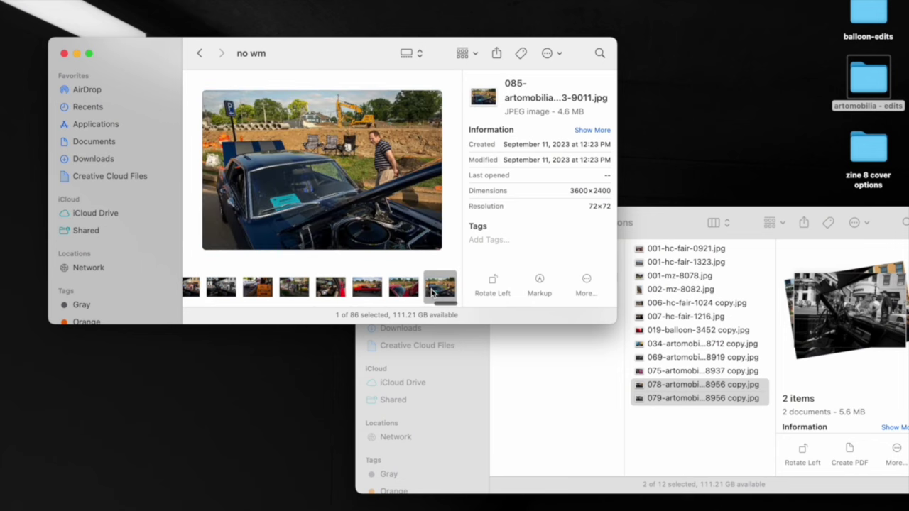
pyautogui.press('Right')
pyautogui.press('Left')
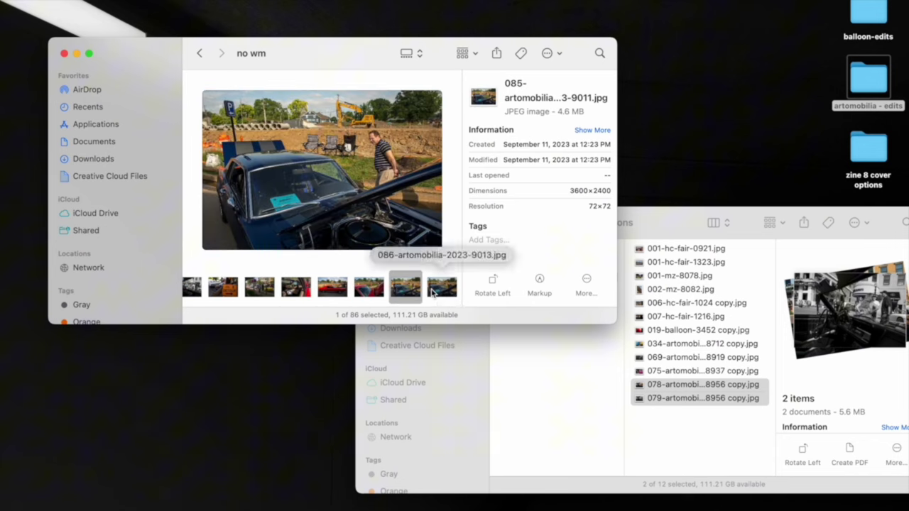
pyautogui.click(432, 293)
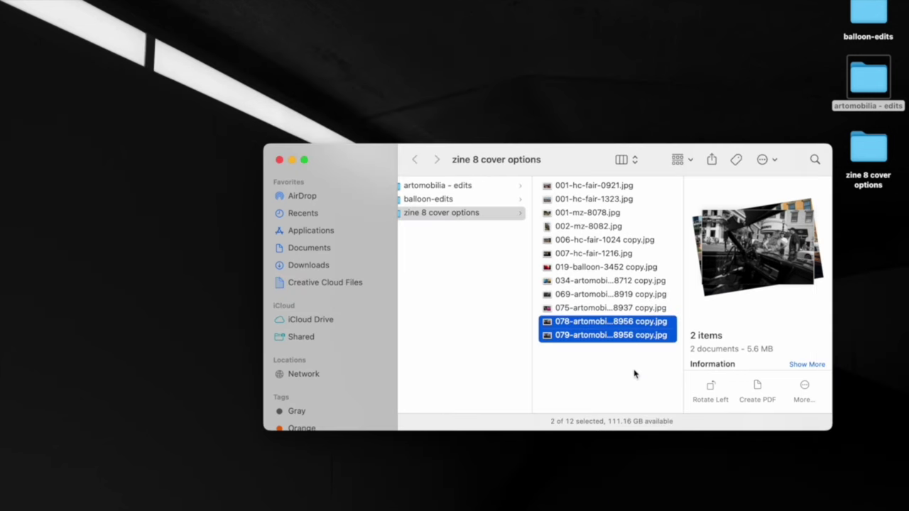
# - Launch BookWright from system search
pyautogui.click(634, 374)
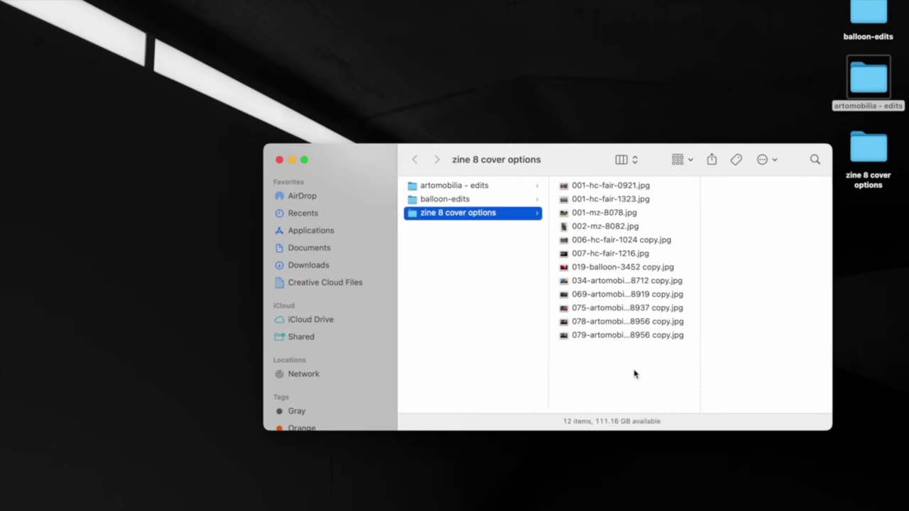
pyautogui.press('super+space')
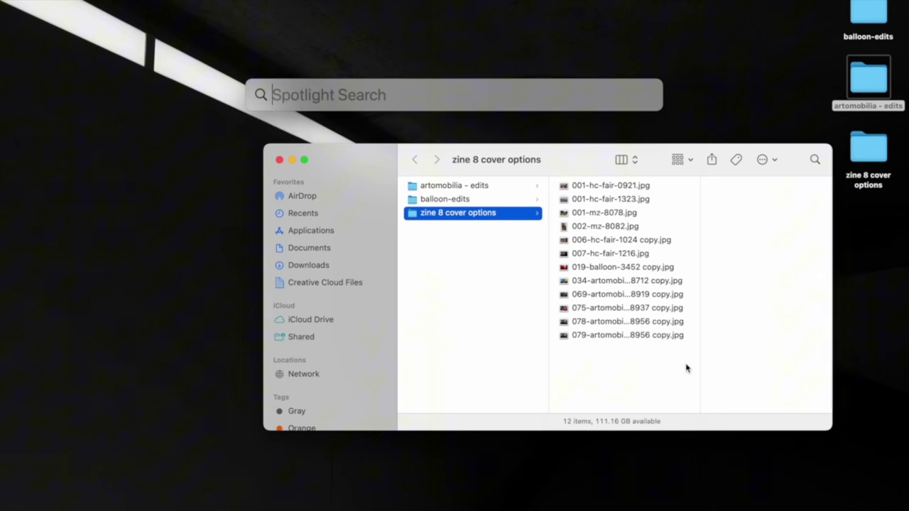
pyautogui.write('book')
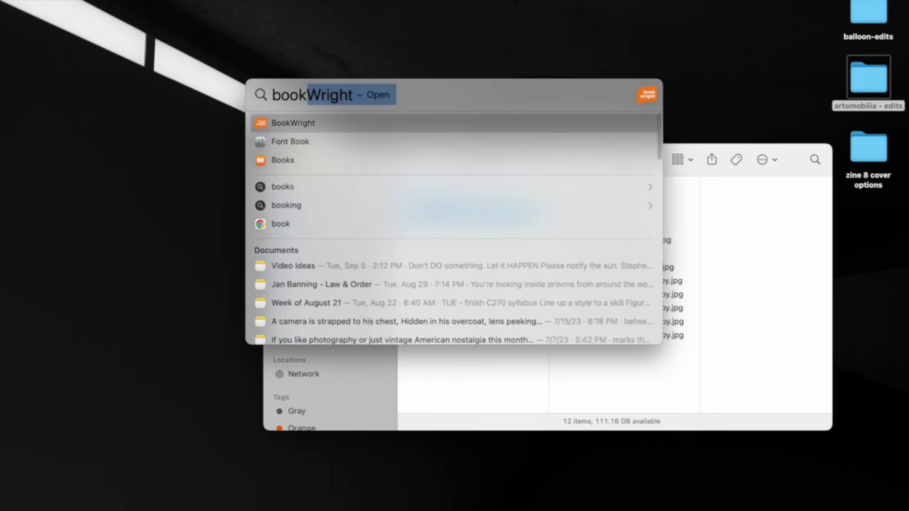
pyautogui.press('Escape')
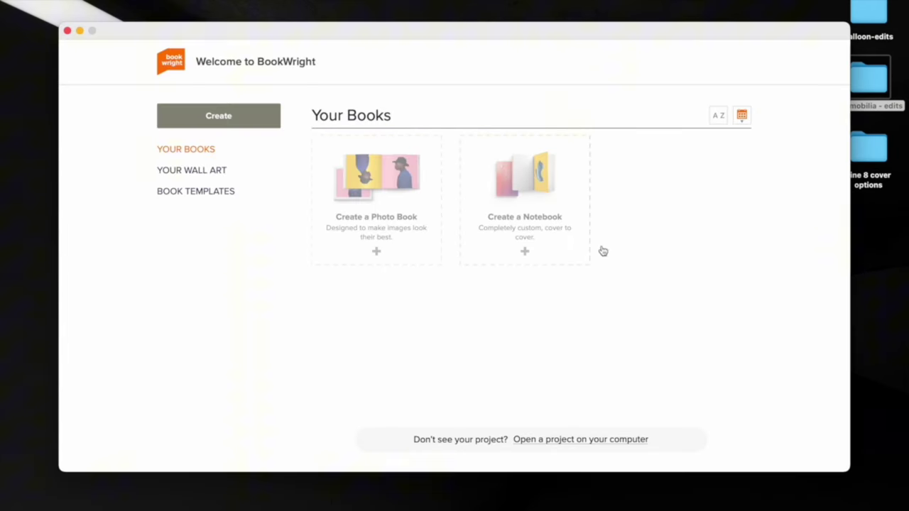
# - Create a new Premium Magazine book project titled 'Mystery Zine 8'
pyautogui.click(384, 216)
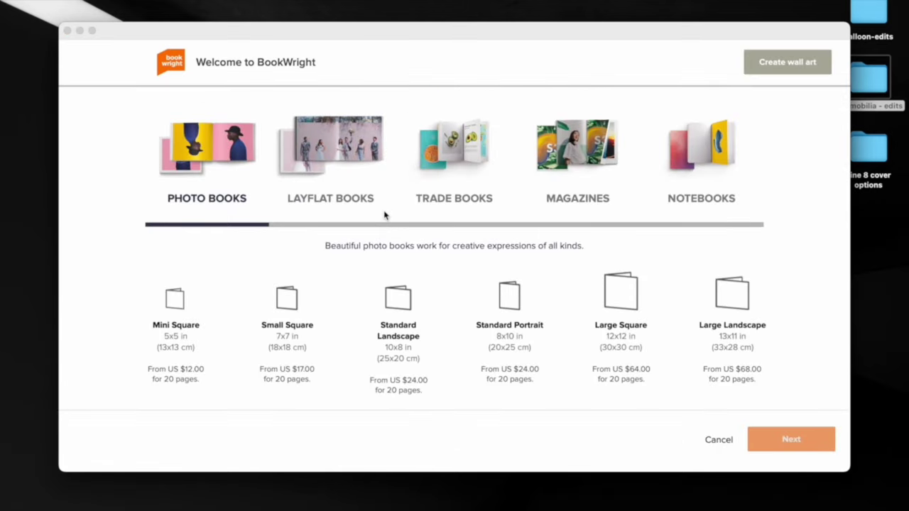
pyautogui.click(575, 153)
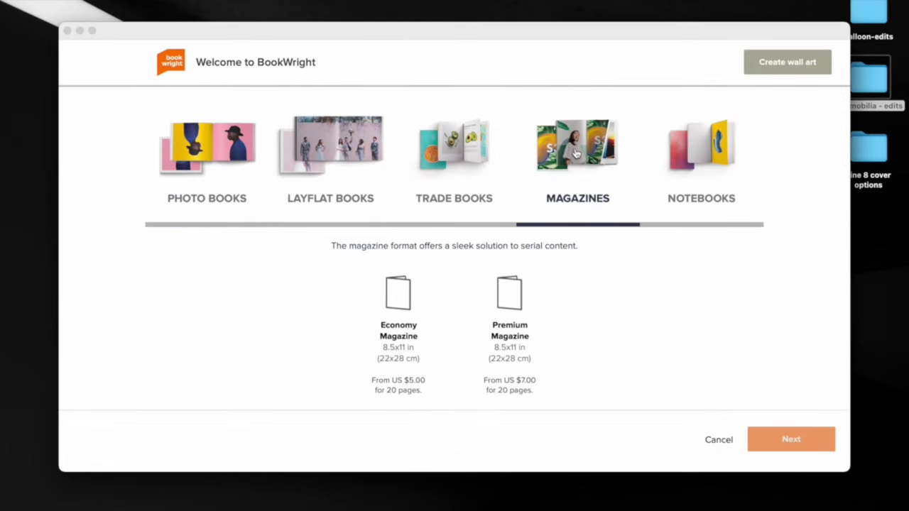
pyautogui.click(512, 331)
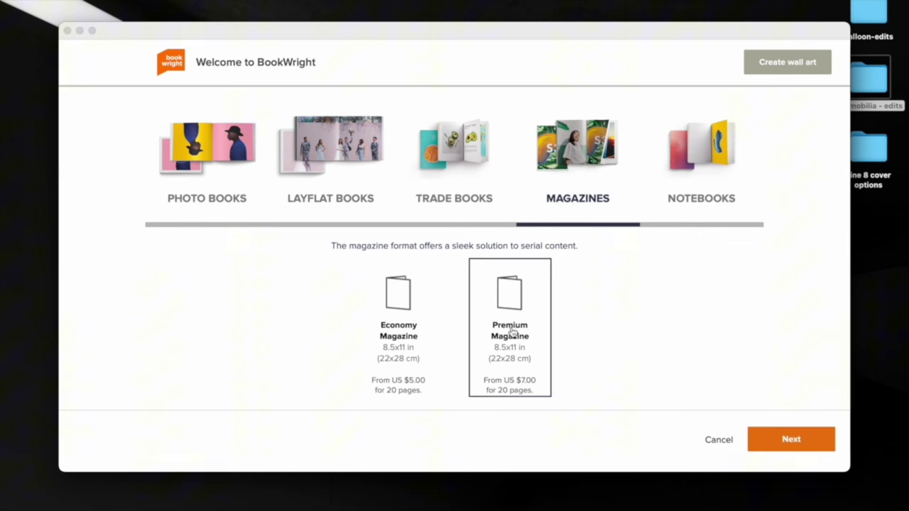
pyautogui.press('Return')
pyautogui.click(780, 440)
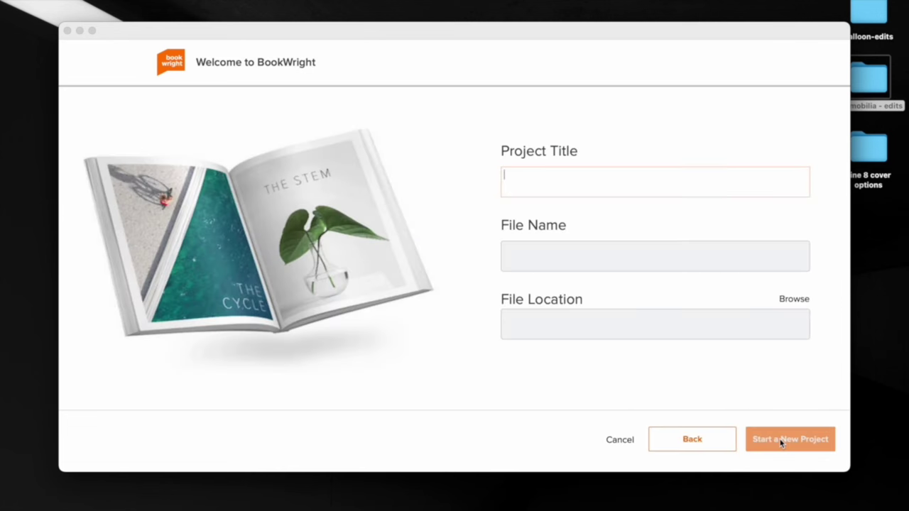
pyautogui.write('Mys')
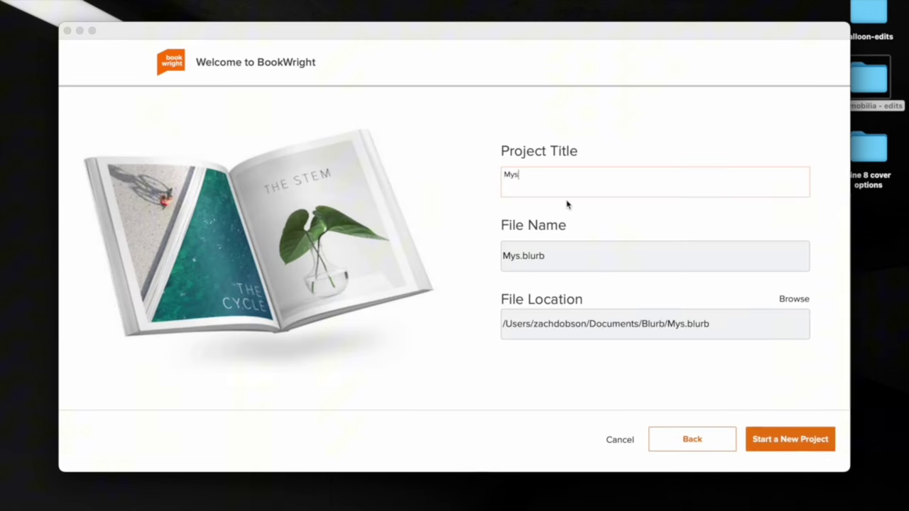
pyautogui.write('tery Zine 8')
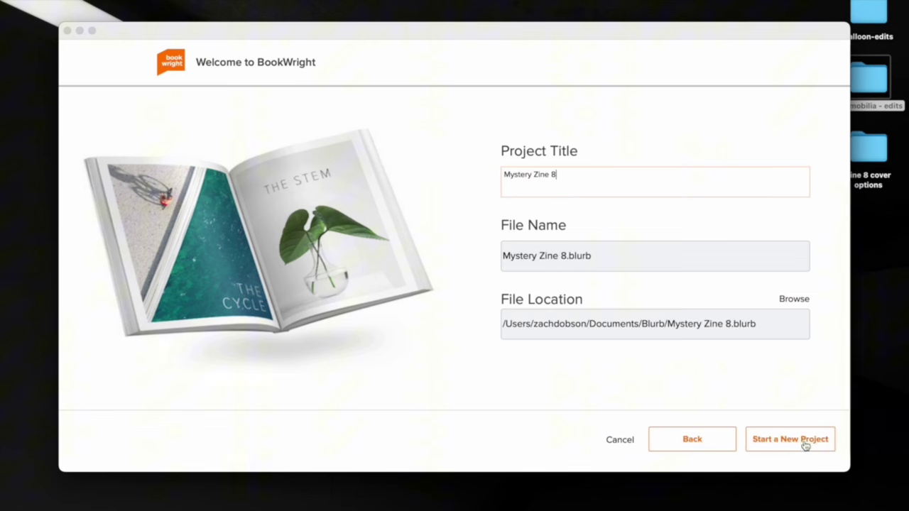
pyautogui.click(805, 444)
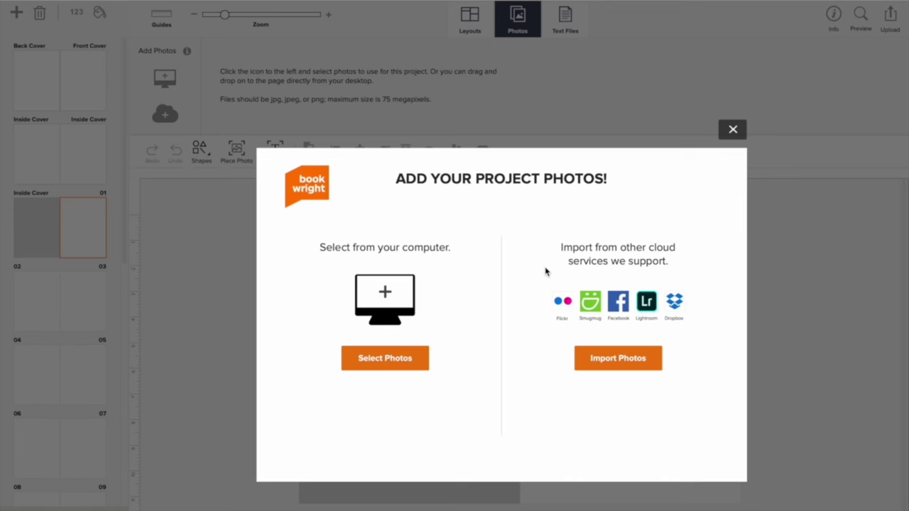
# - Import all twelve photos from zine 8 cover options, choosing to place them manually
pyautogui.click(375, 361)
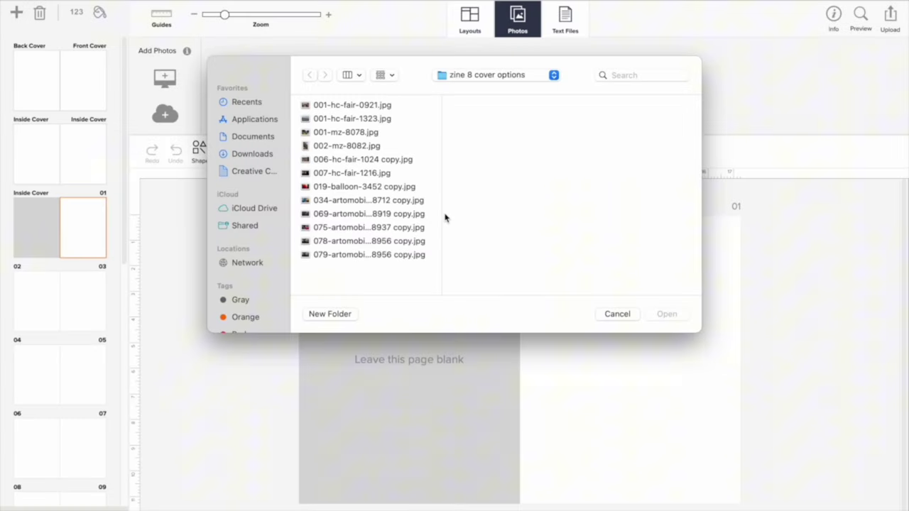
pyautogui.click(504, 80)
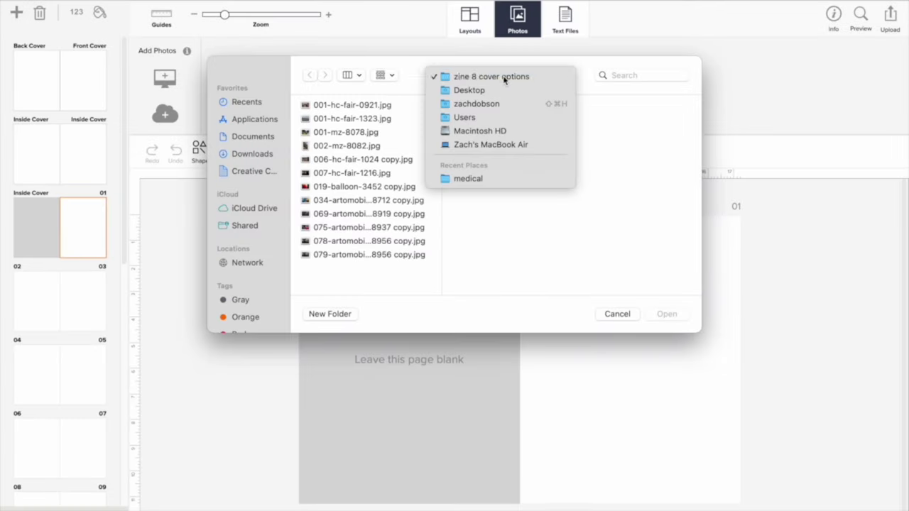
pyautogui.click(503, 75)
pyautogui.moveTo(398, 272); pyautogui.dragTo(376, 100)
pyautogui.click(667, 314)
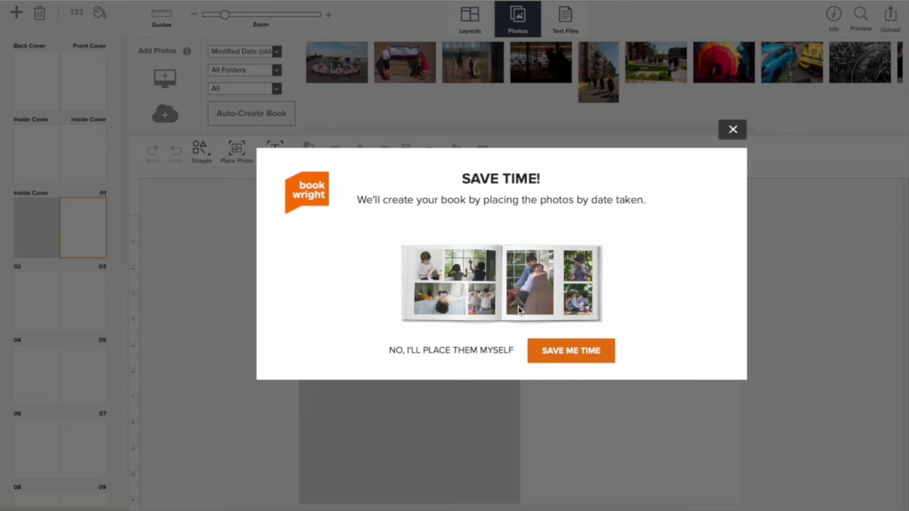
pyautogui.click(440, 351)
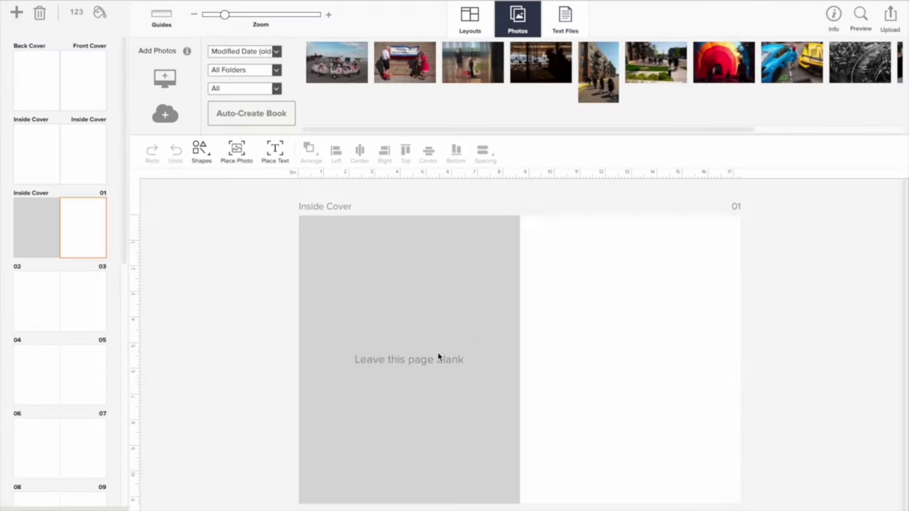
# - Put the fifth thumbnail, the sunny apartment-street photo, on the front cover, stretched to the spine with Fill to frame
pyautogui.click(91, 79)
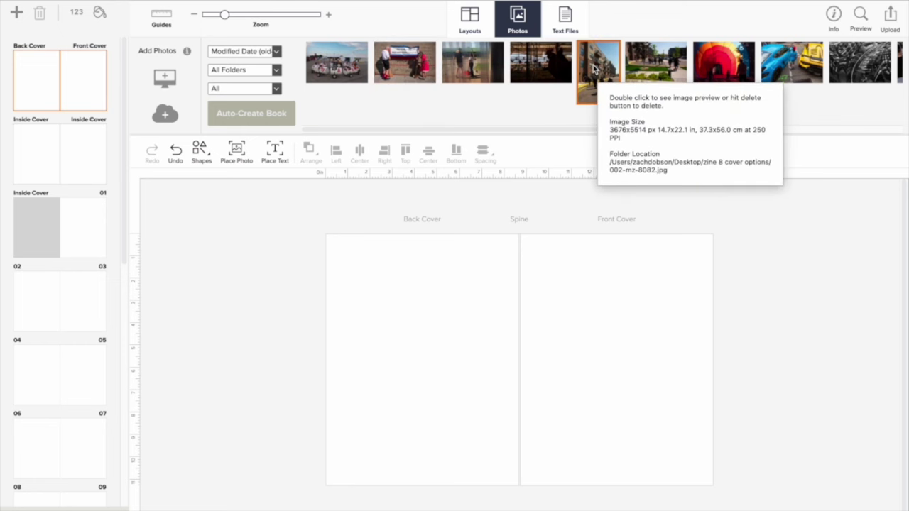
pyautogui.moveTo(594, 68); pyautogui.dragTo(641, 264)
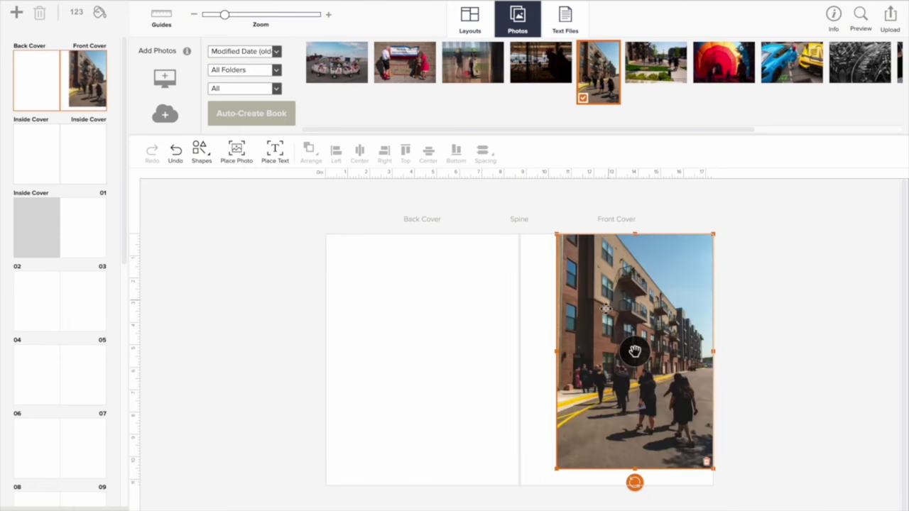
pyautogui.moveTo(557, 469); pyautogui.dragTo(514, 503)
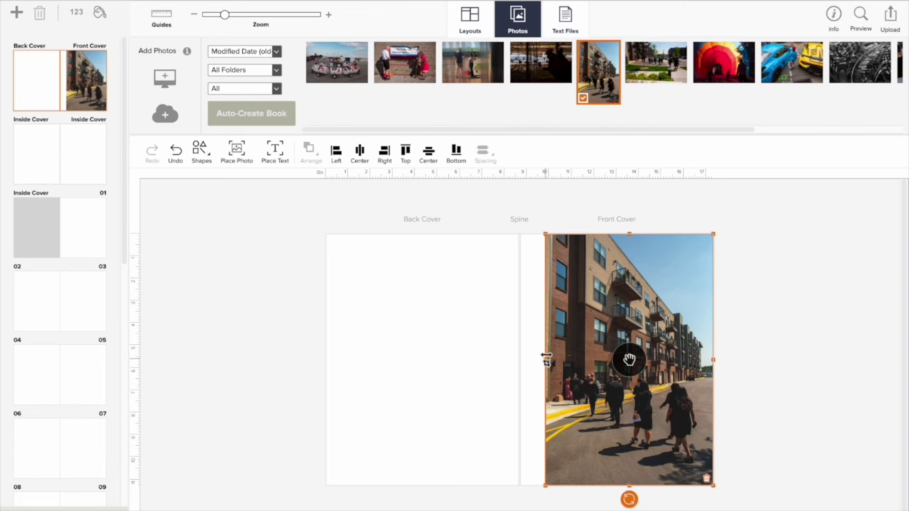
pyautogui.moveTo(546, 360); pyautogui.dragTo(615, 360)
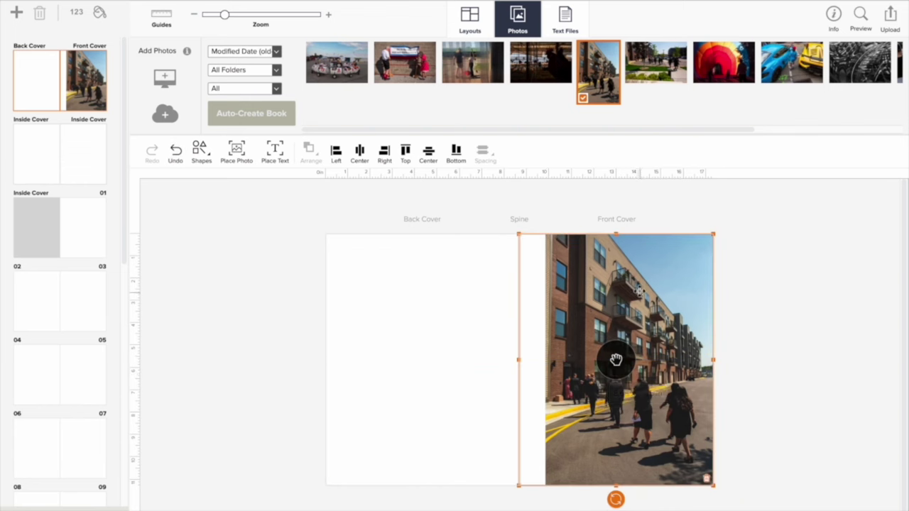
pyautogui.doubleClick(639, 290)
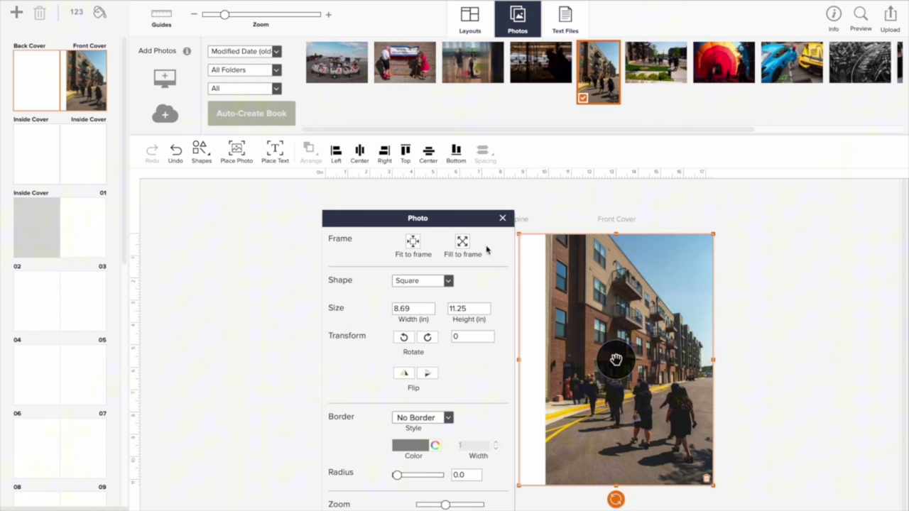
pyautogui.click(462, 243)
pyautogui.click(797, 345)
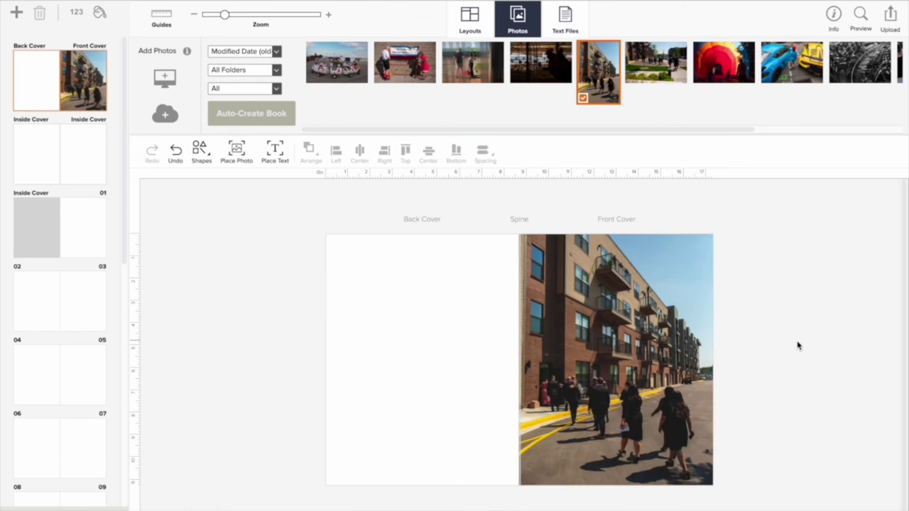
pyautogui.click(616, 360)
pyautogui.moveTo(616, 360); pyautogui.dragTo(622, 343)
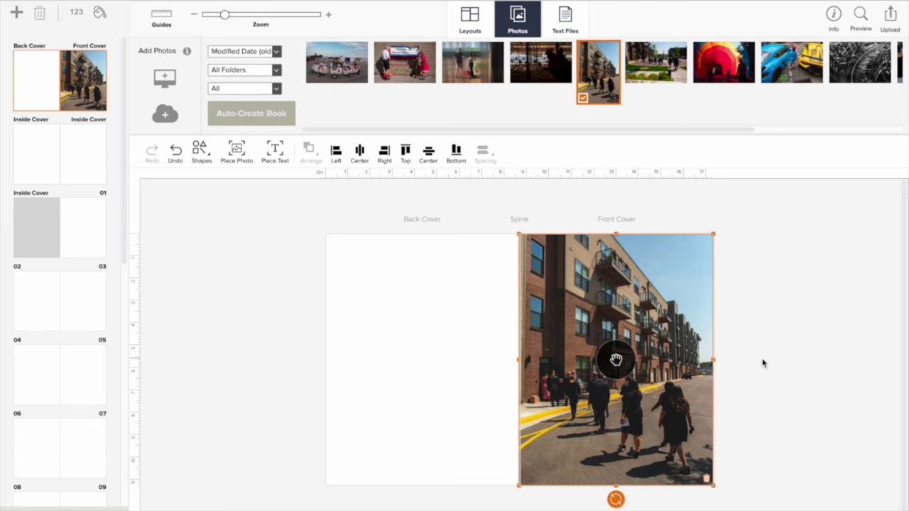
# - Replace the cover image with the girl-carrying-a-rake photo, panned and zoomed in slightly
pyautogui.moveTo(467, 62); pyautogui.dragTo(584, 284)
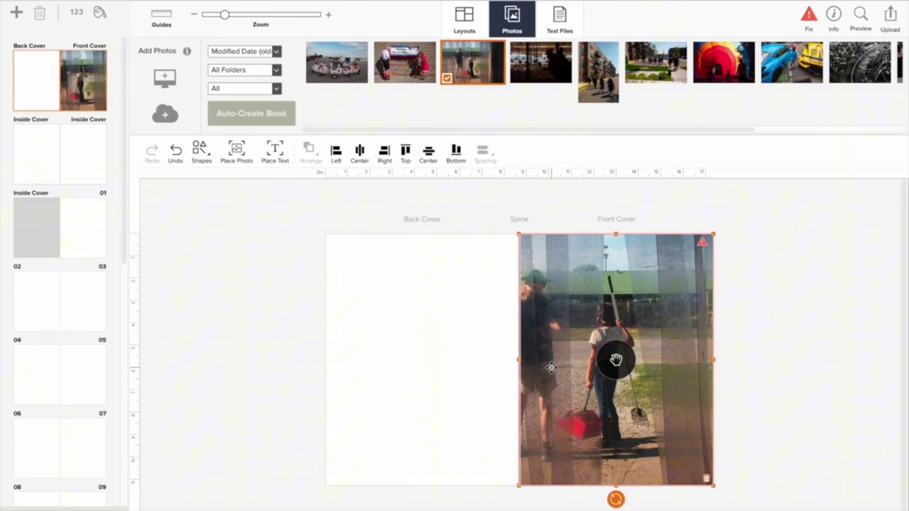
pyautogui.moveTo(616, 366); pyautogui.dragTo(583, 365)
pyautogui.click(588, 392)
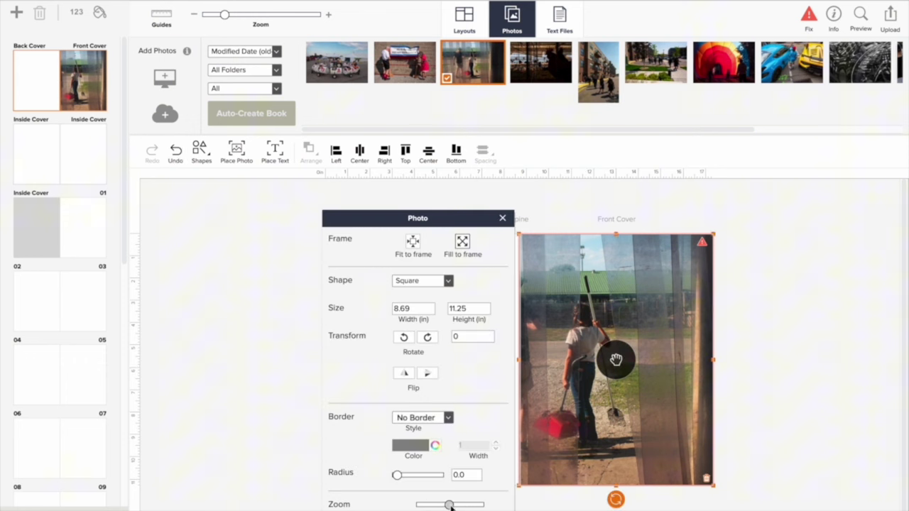
pyautogui.moveTo(449, 504); pyautogui.dragTo(451, 505)
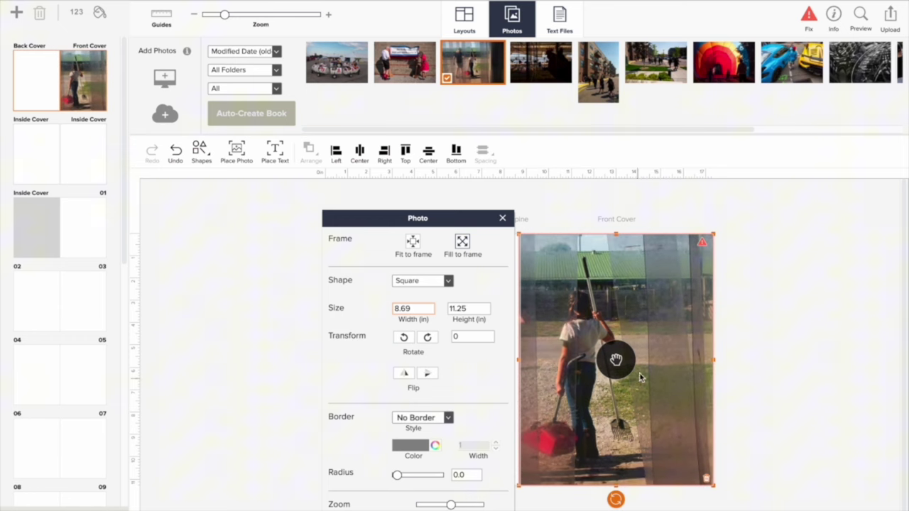
pyautogui.moveTo(454, 211); pyautogui.dragTo(291, 171)
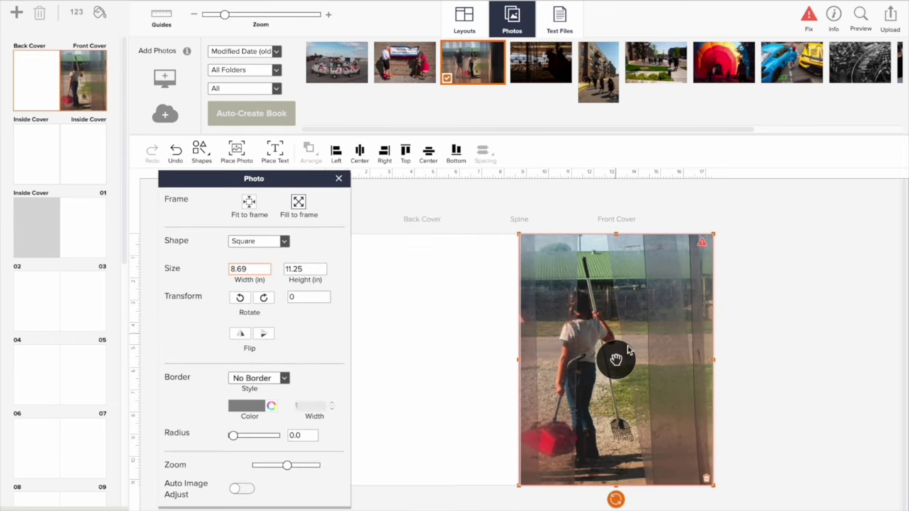
pyautogui.moveTo(636, 361); pyautogui.dragTo(630, 366)
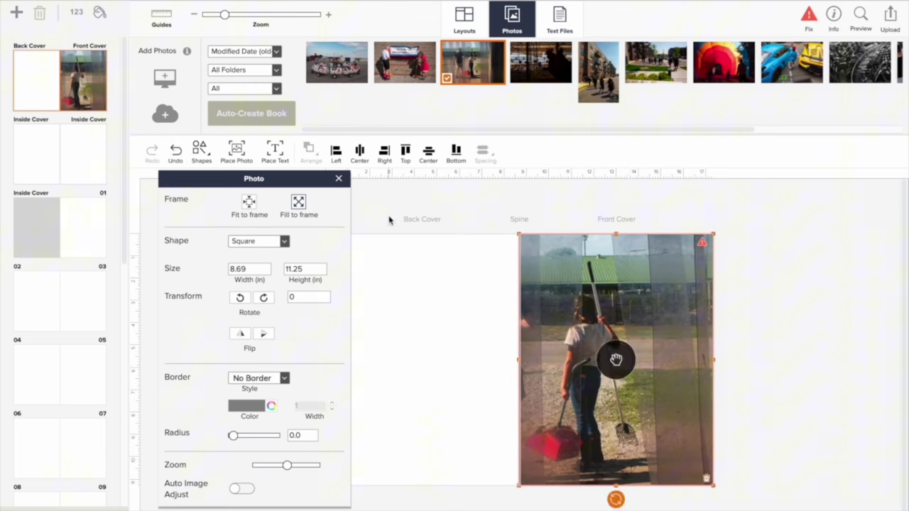
pyautogui.click(339, 179)
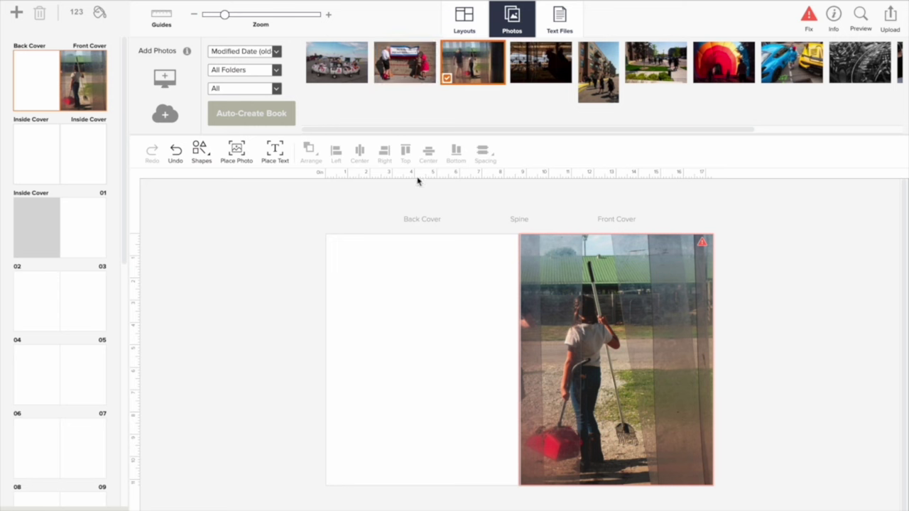
# - Widen the cover frame onto the back cover and swap in 001-hc-fair-0921.jpg, the Do-Si-Squares photo
pyautogui.click(522, 300)
pyautogui.moveTo(516, 360); pyautogui.dragTo(278, 362)
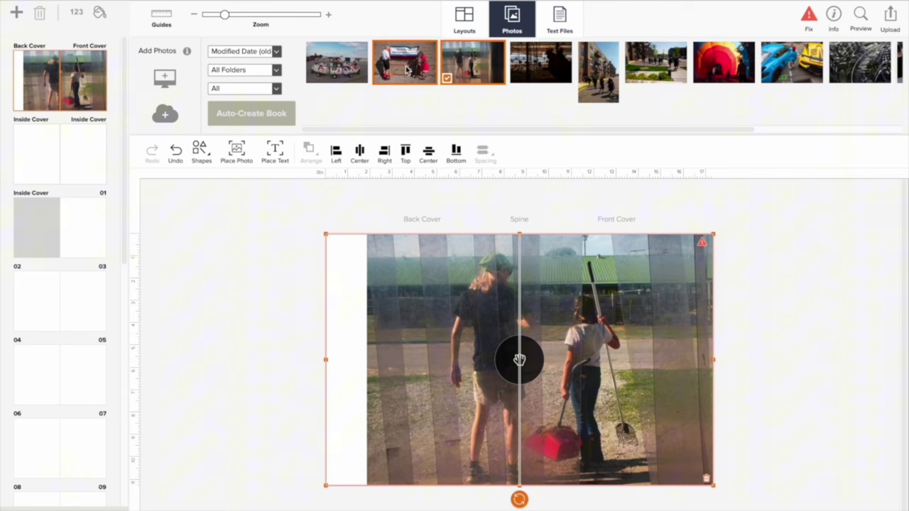
pyautogui.moveTo(406, 67); pyautogui.dragTo(440, 252)
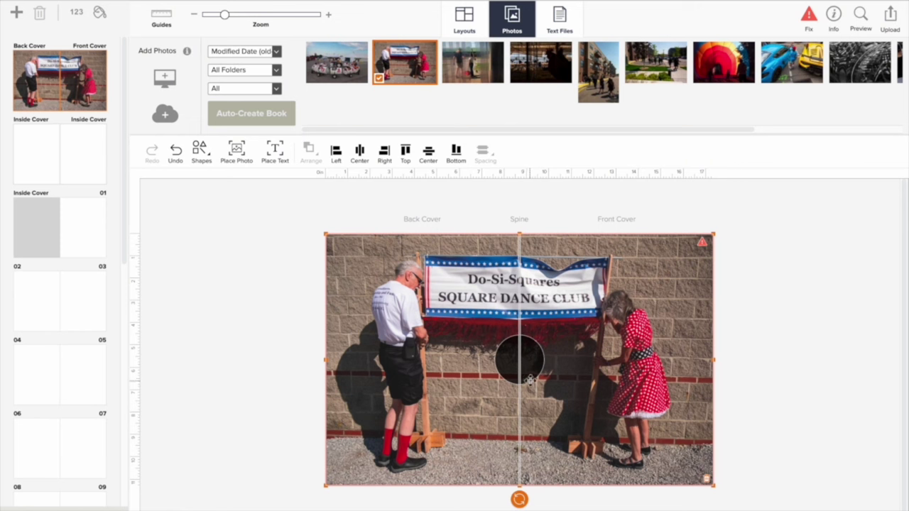
pyautogui.moveTo(519, 365); pyautogui.dragTo(520, 382)
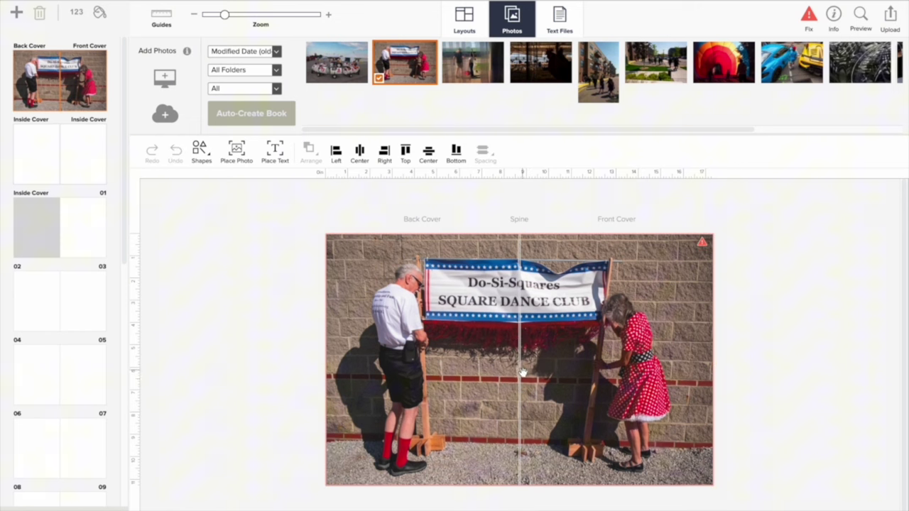
pyautogui.click(522, 376)
pyautogui.click(793, 372)
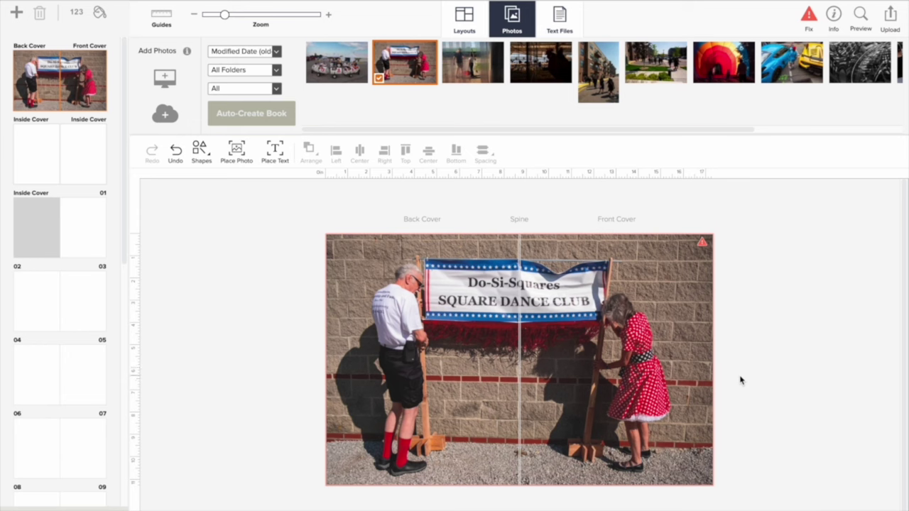
pyautogui.click(681, 361)
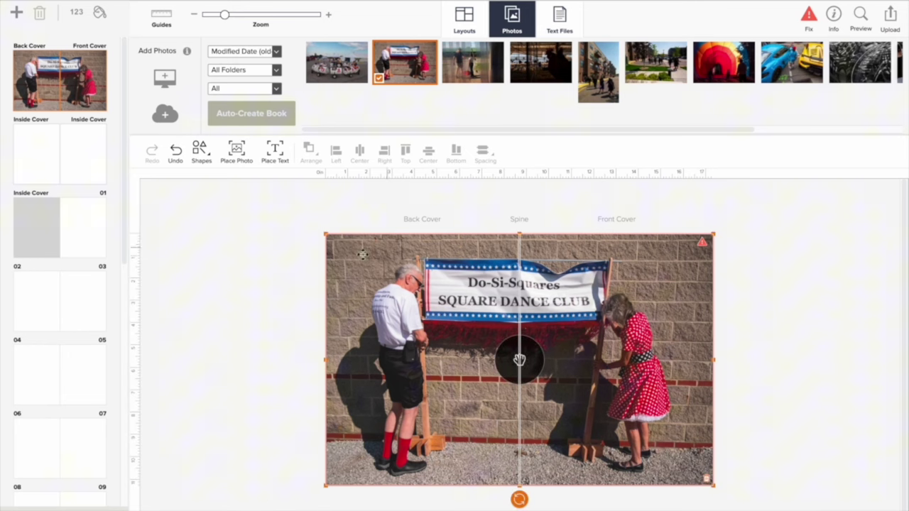
pyautogui.click(365, 227)
pyautogui.click(391, 254)
pyautogui.click(328, 15)
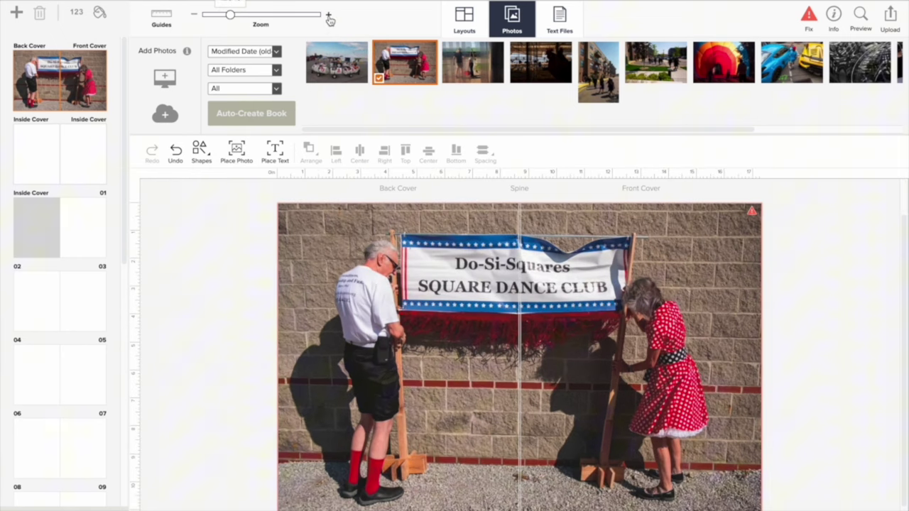
pyautogui.scroll(2, 802, 293)
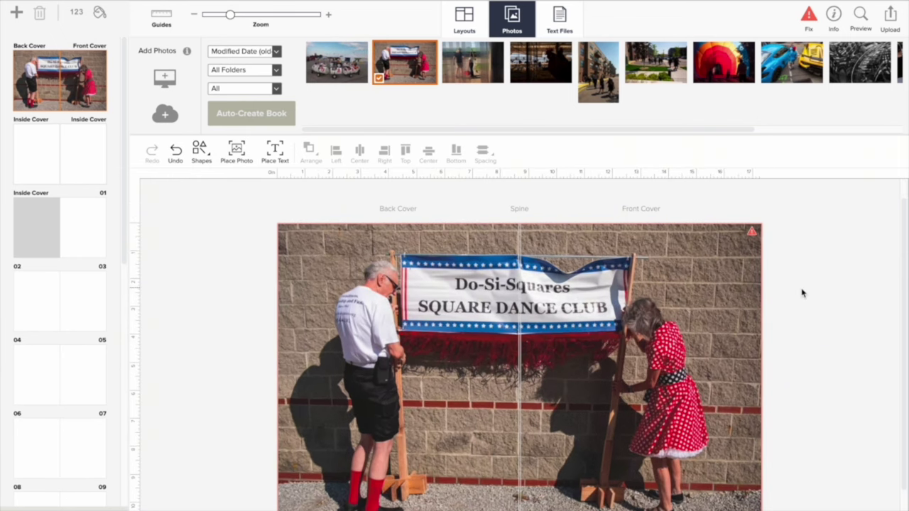
pyautogui.scroll(-1, 802, 293)
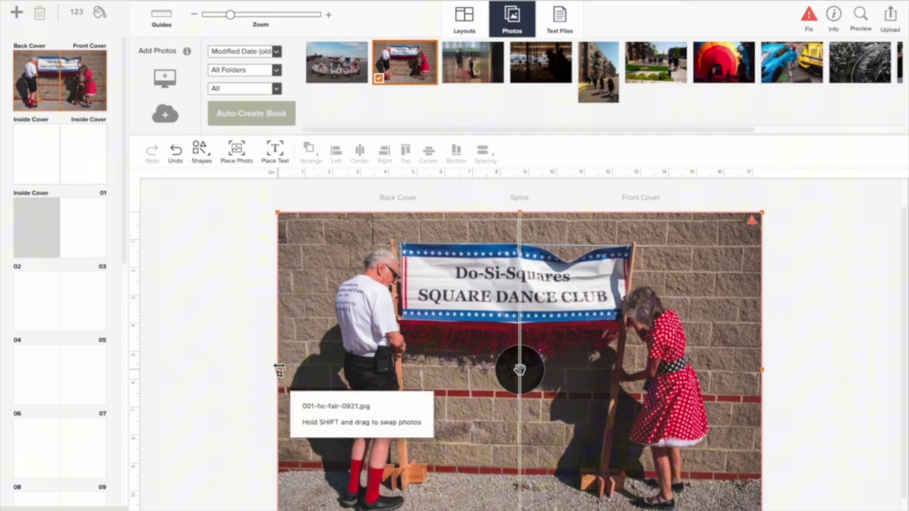
# - Shrink the frame to the spine, pan the image right, then stretch it across both covers to 17.31 × 11.25 in
pyautogui.moveTo(279, 369); pyautogui.dragTo(558, 395)
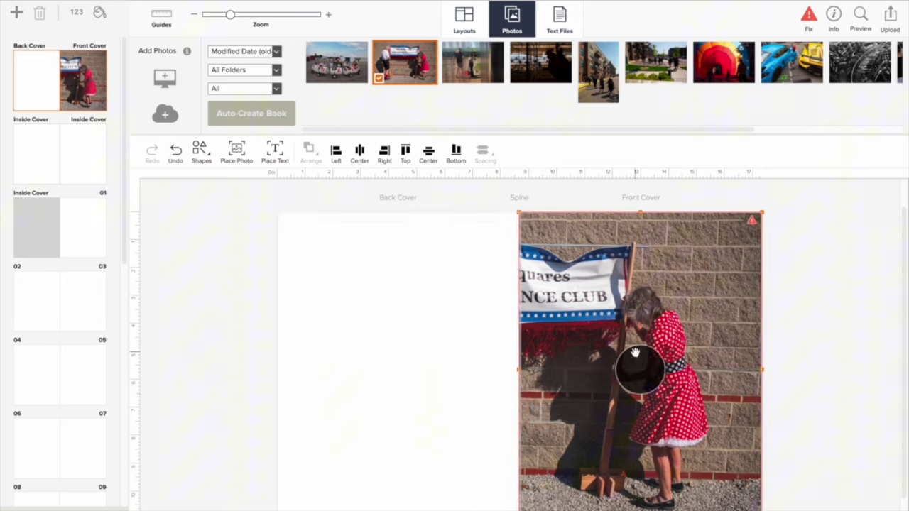
pyautogui.moveTo(648, 370); pyautogui.dragTo(679, 372)
pyautogui.click(679, 372)
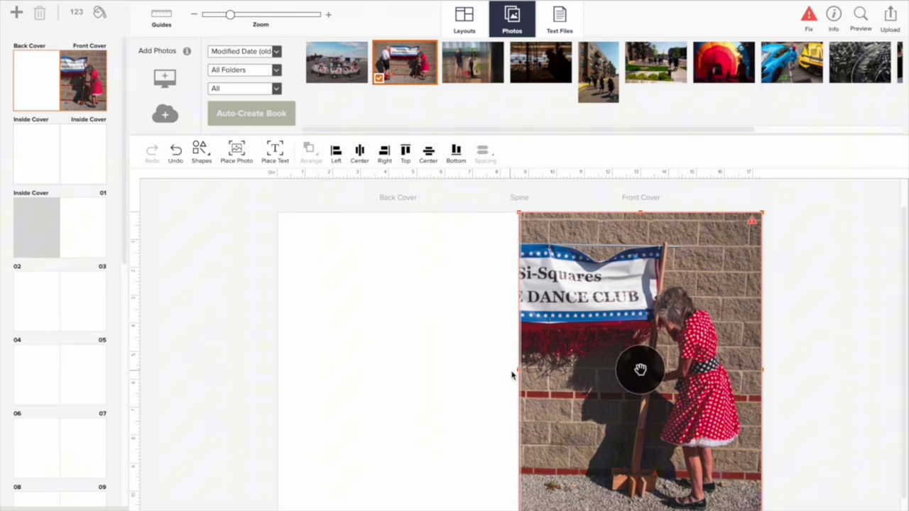
pyautogui.moveTo(518, 367); pyautogui.dragTo(245, 385)
pyautogui.click(244, 385)
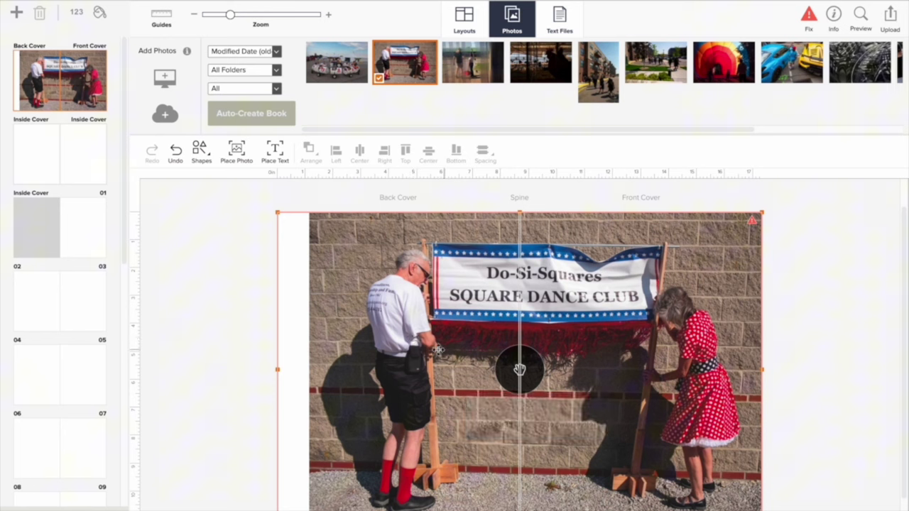
# - Nudge the cover photo's zoom and shift the image to cover the white strip
pyautogui.doubleClick(431, 360)
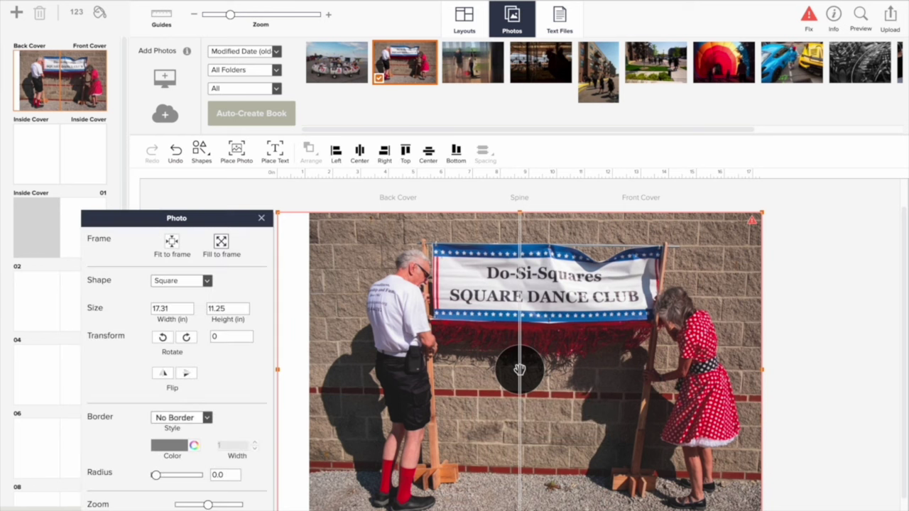
pyautogui.moveTo(208, 506); pyautogui.dragTo(208, 506)
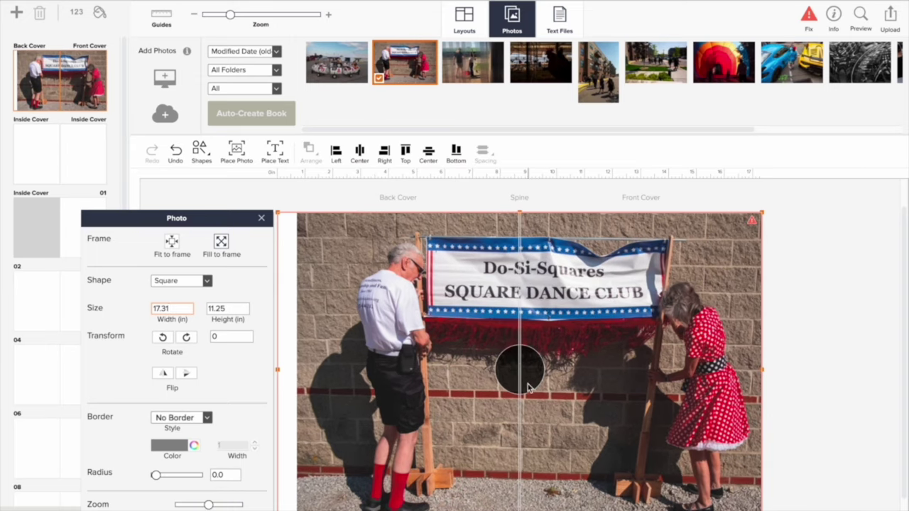
pyautogui.click(817, 381)
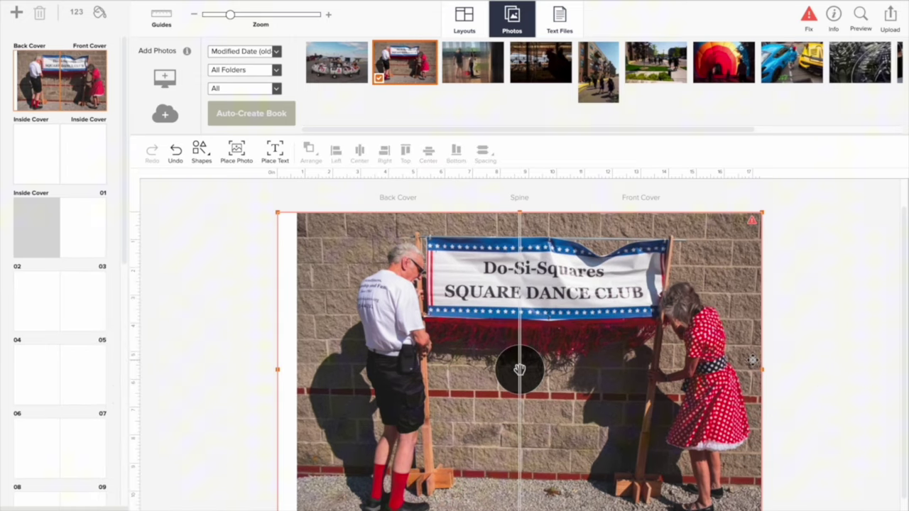
pyautogui.moveTo(519, 373); pyautogui.dragTo(600, 374)
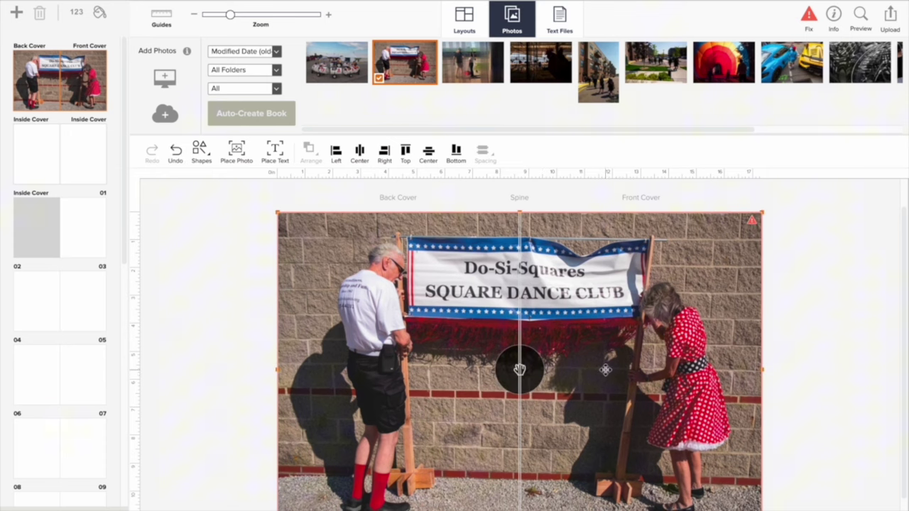
# - Try zooms of 53% and 56%, pan the photo down-right, then zoom back out to 49%
pyautogui.doubleClick(344, 375)
pyautogui.moveTo(210, 506); pyautogui.dragTo(211, 505)
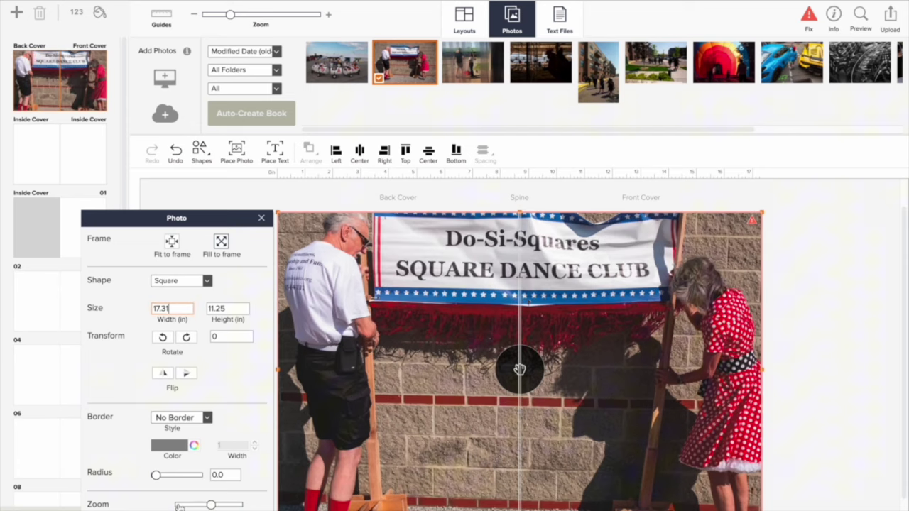
pyautogui.moveTo(211, 505); pyautogui.dragTo(210, 506)
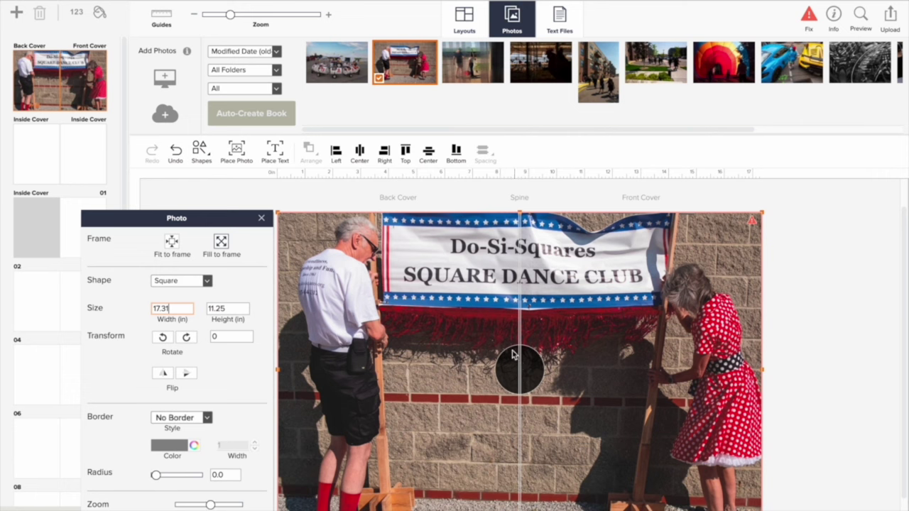
pyautogui.moveTo(520, 365); pyautogui.dragTo(527, 386)
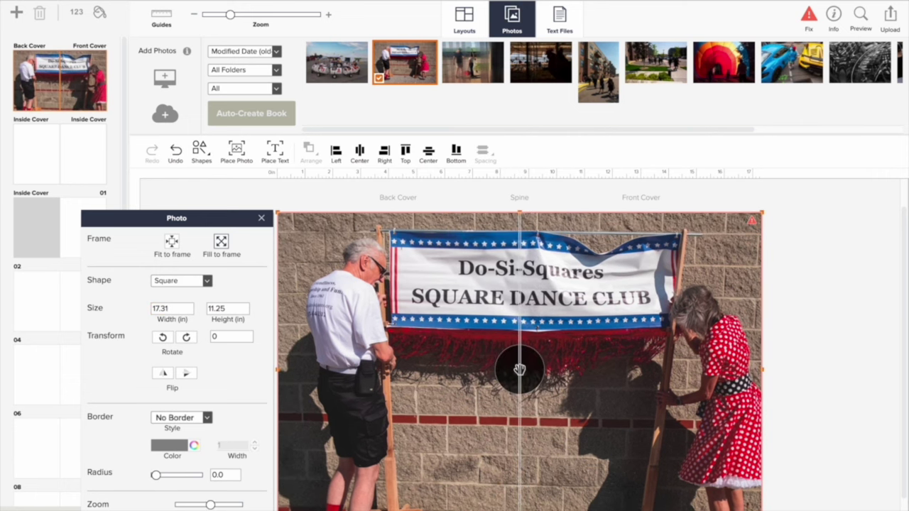
pyautogui.moveTo(211, 505); pyautogui.dragTo(208, 505)
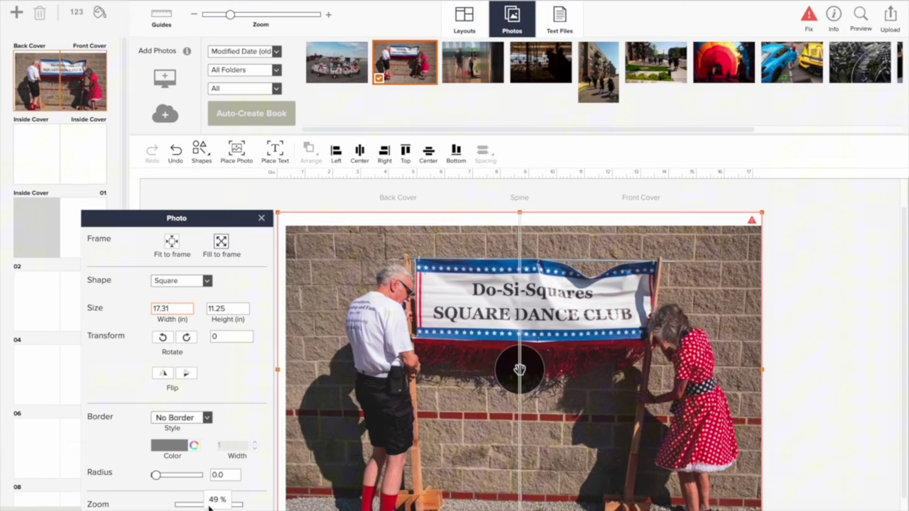
# - Crop the square-dance photo frame to the front cover and set the photo to Fill to frame
pyautogui.click(814, 415)
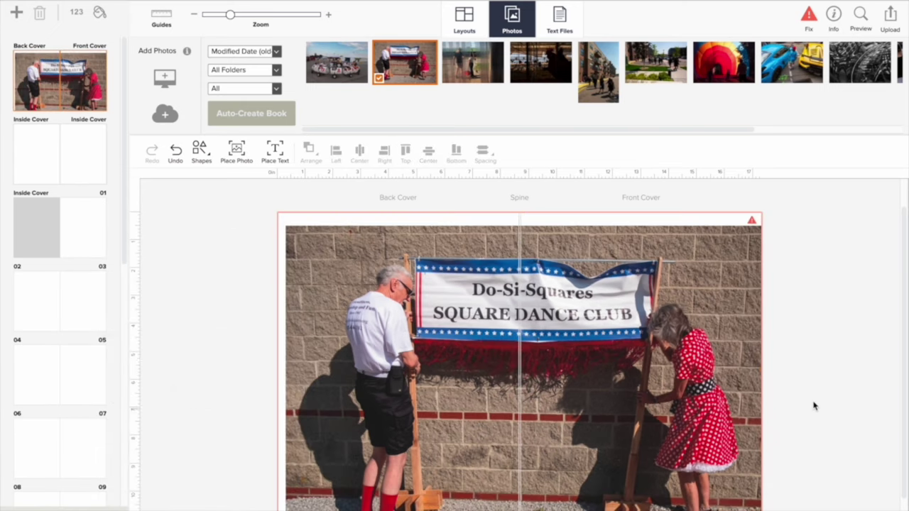
pyautogui.scroll(-1, 816, 363)
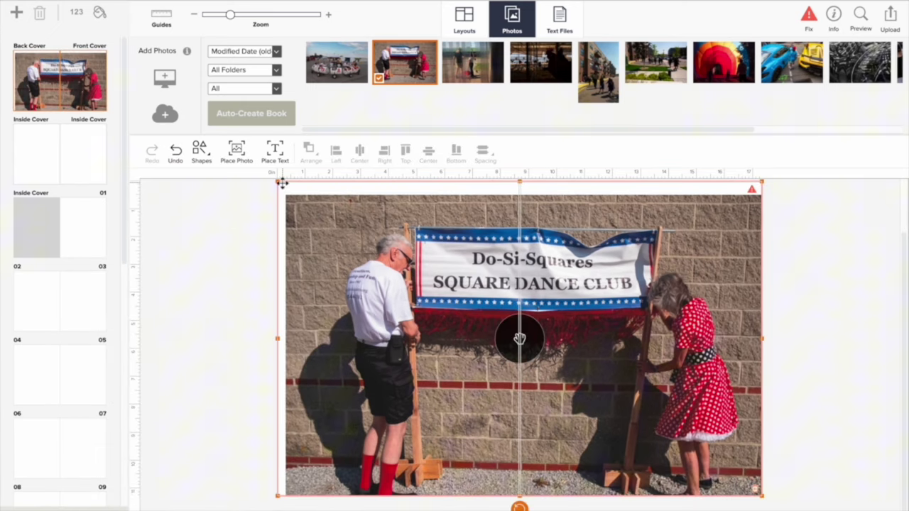
pyautogui.doubleClick(357, 302)
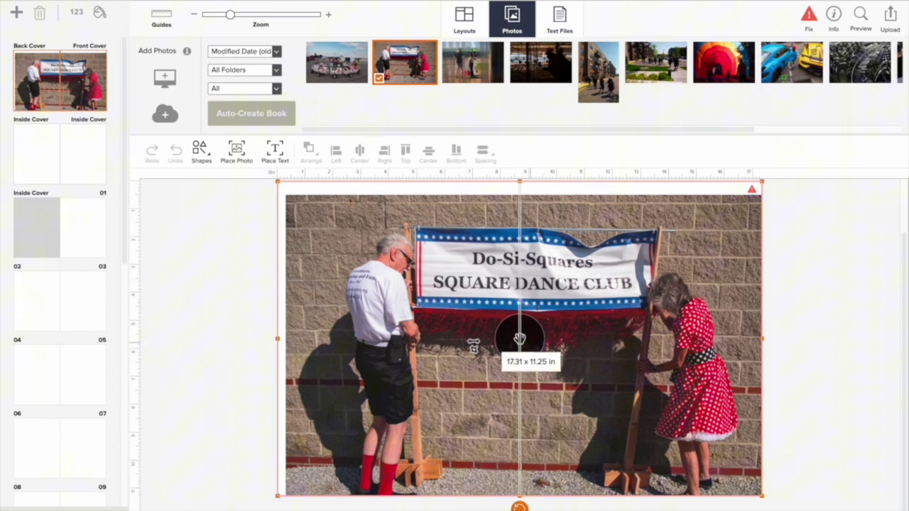
pyautogui.moveTo(277, 338); pyautogui.dragTo(235, 339)
pyautogui.moveTo(427, 345); pyautogui.dragTo(781, 380)
pyautogui.doubleClick(612, 309)
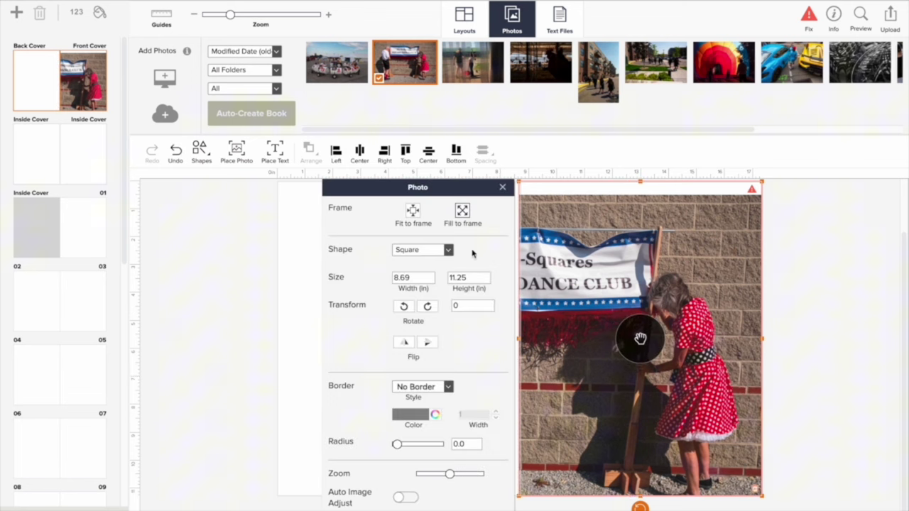
pyautogui.click(463, 213)
# - Pan the photo to show the woman in red, then widen the frame back to 17.31 × 11.25 in
pyautogui.click(860, 338)
pyautogui.moveTo(629, 341); pyautogui.dragTo(536, 338)
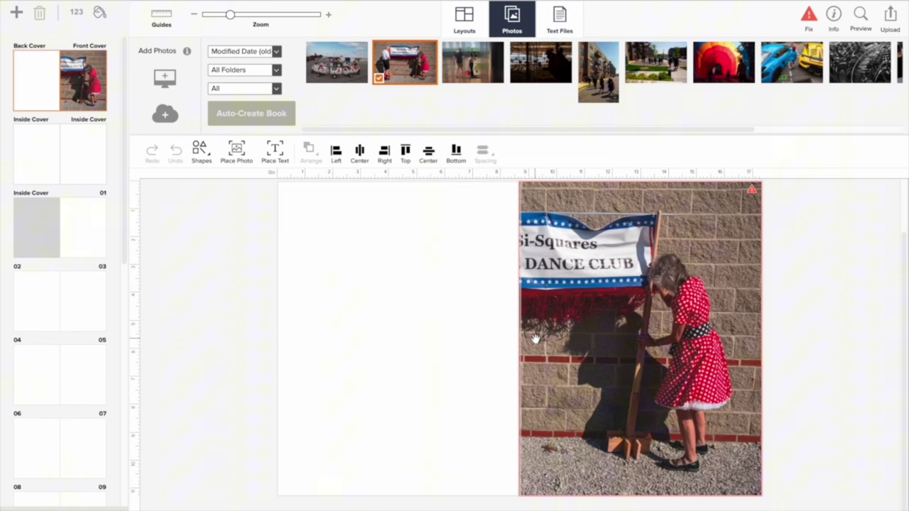
pyautogui.moveTo(535, 339); pyautogui.dragTo(227, 341)
pyautogui.click(519, 341)
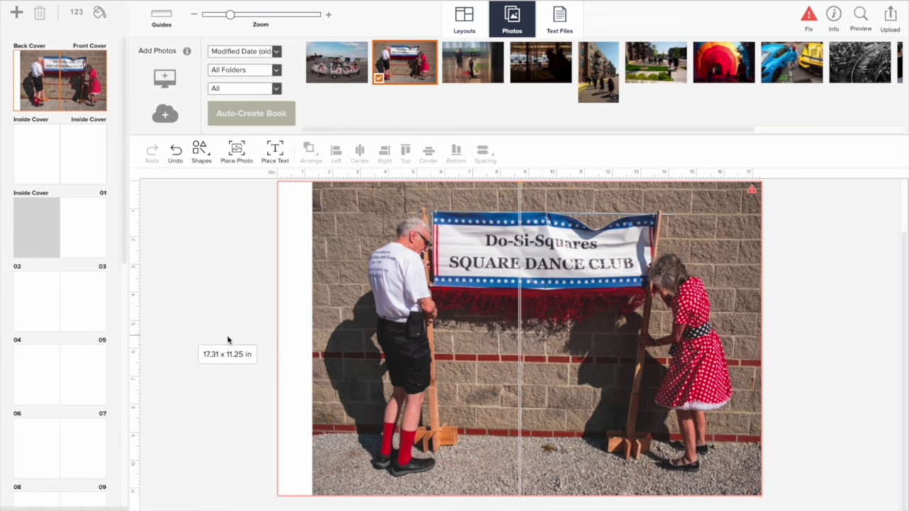
# - Fill the spread frame with the square-dance photo, then test-crop it to the front cover
pyautogui.click(367, 333)
pyautogui.click(222, 213)
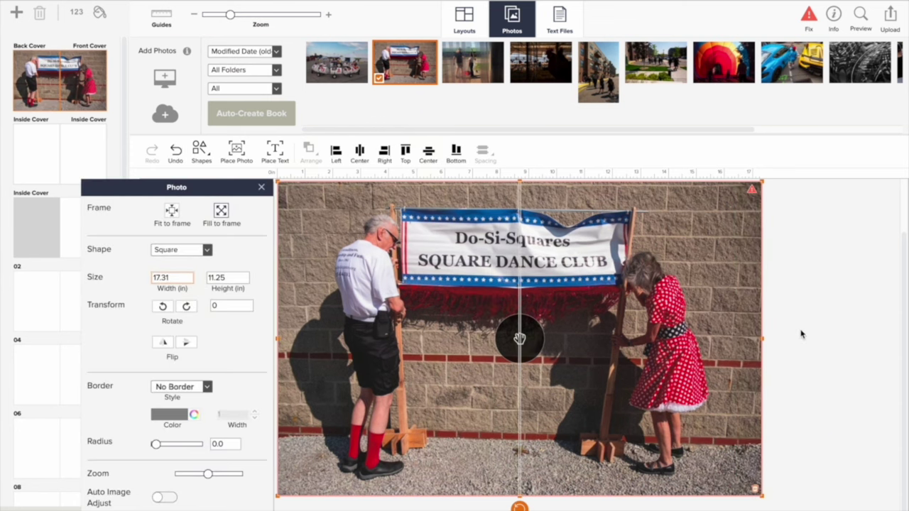
pyautogui.click(260, 189)
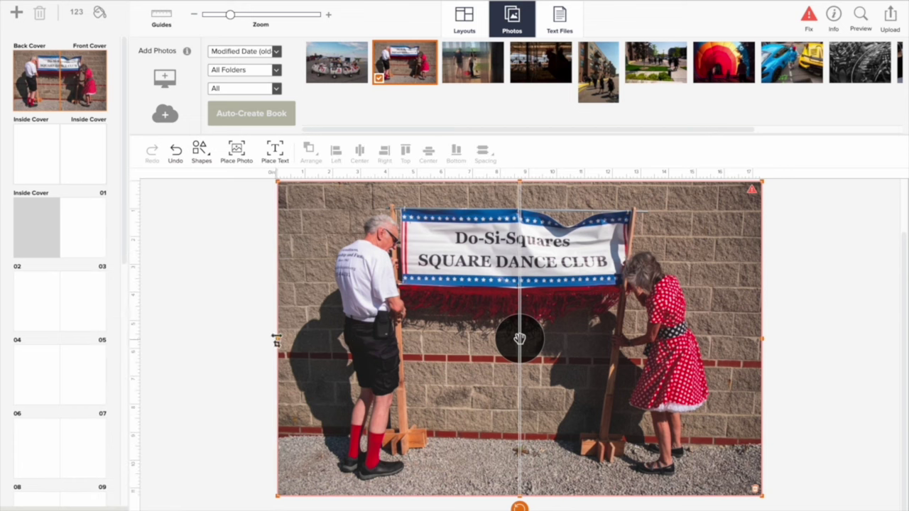
pyautogui.moveTo(276, 341); pyautogui.dragTo(535, 355)
pyautogui.click(865, 385)
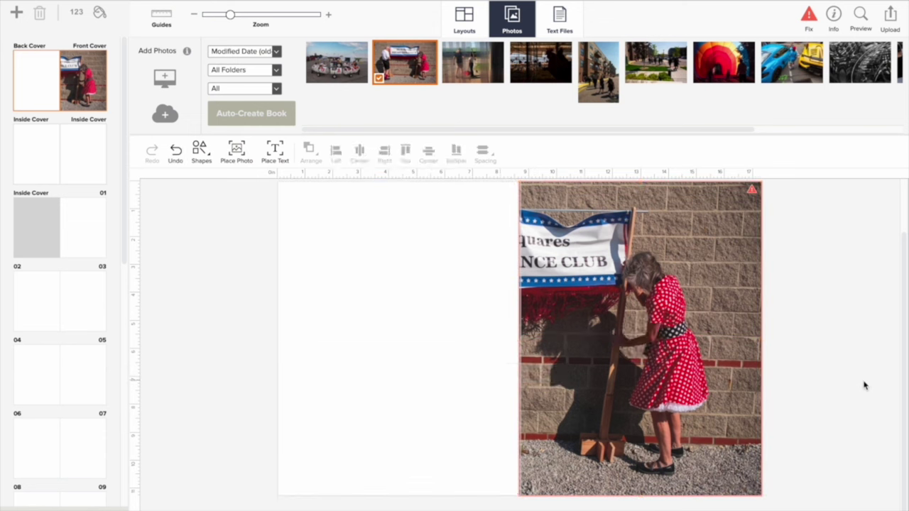
pyautogui.click(742, 354)
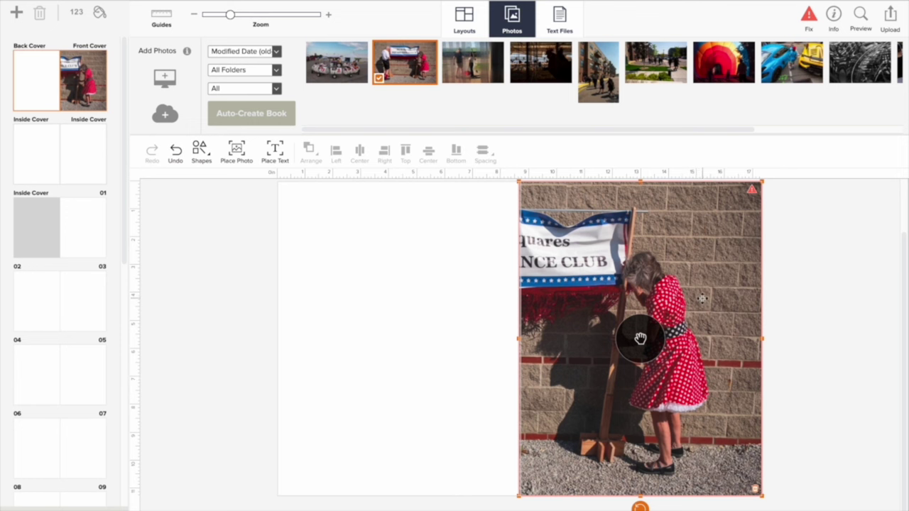
pyautogui.click(516, 341)
pyautogui.click(518, 341)
# - Stretch the photo back across both covers, zoom it to 80 %, and slide it right
pyautogui.moveTo(514, 338); pyautogui.dragTo(244, 354)
pyautogui.doubleClick(332, 388)
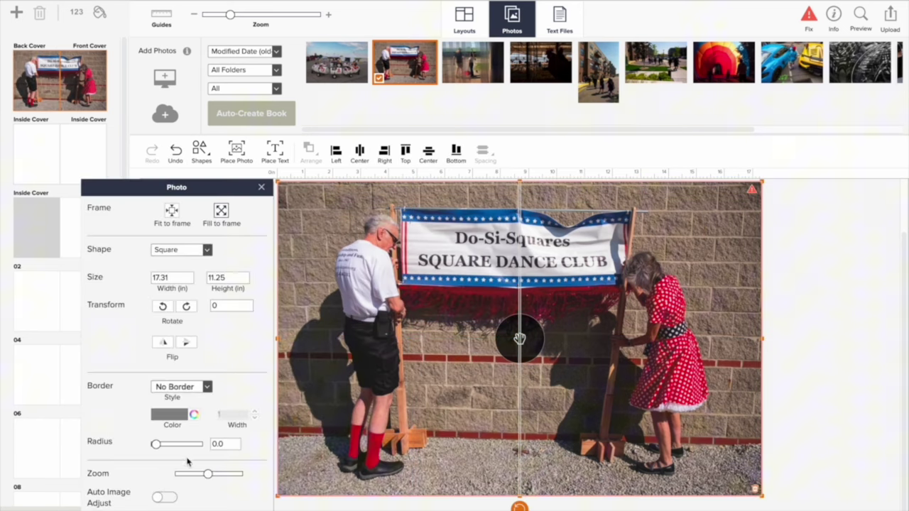
pyautogui.moveTo(209, 479); pyautogui.dragTo(207, 480)
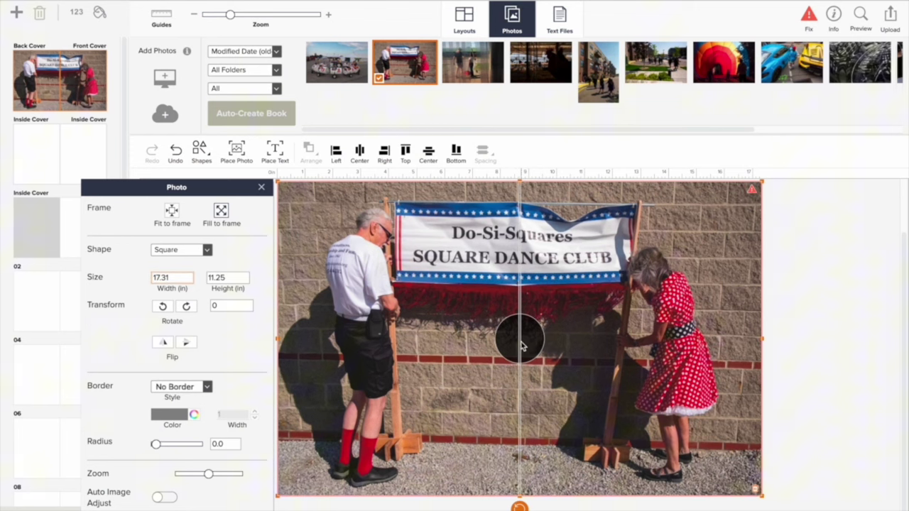
pyautogui.click(526, 341)
pyautogui.moveTo(527, 341); pyautogui.dragTo(546, 339)
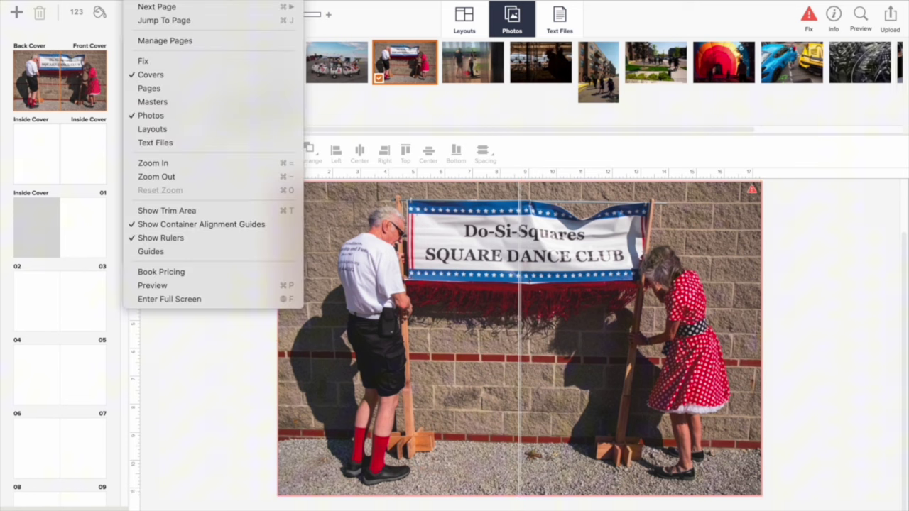
# - Turn on View > Show Trim Area and nudge the cover photo up slightly
pyautogui.click(187, 211)
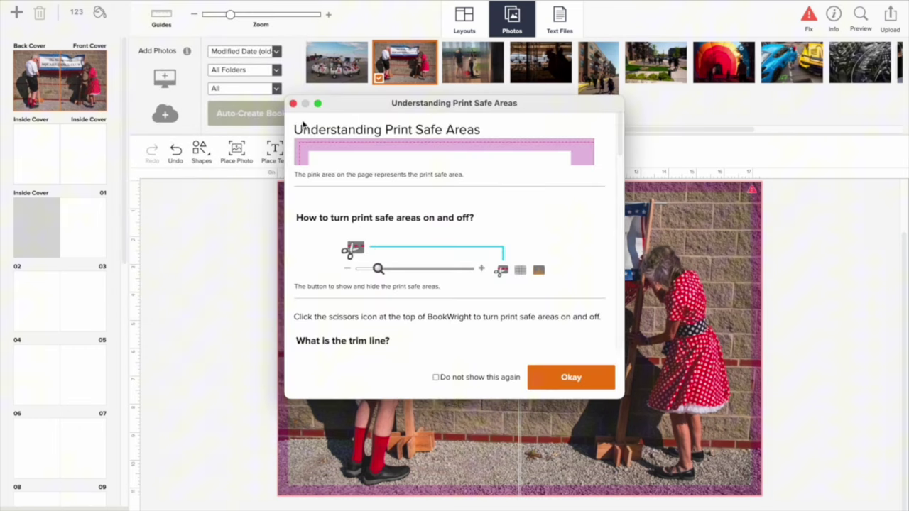
pyautogui.click(292, 103)
pyautogui.click(339, 325)
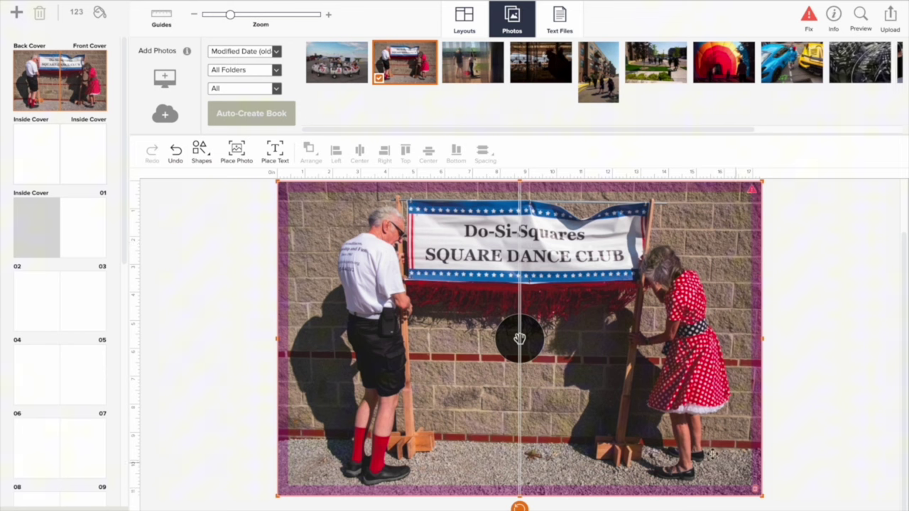
pyautogui.click(526, 344)
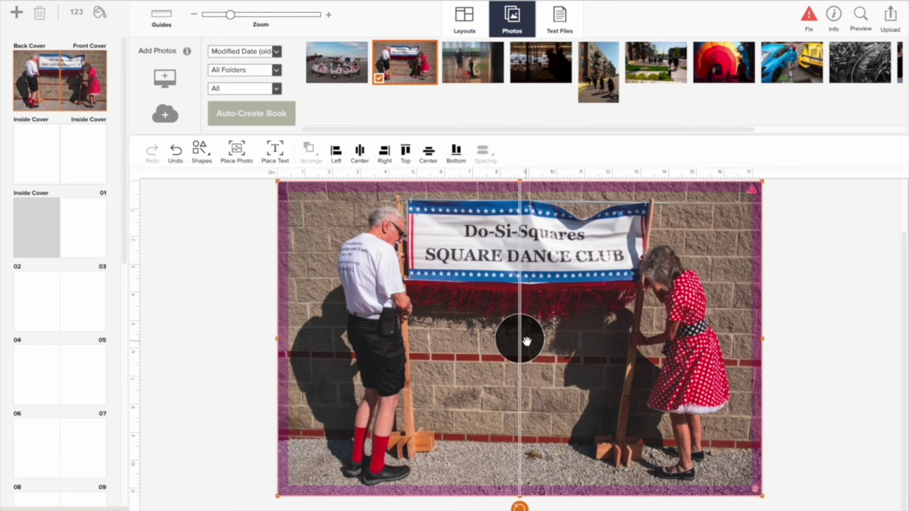
pyautogui.moveTo(526, 338); pyautogui.dragTo(526, 335)
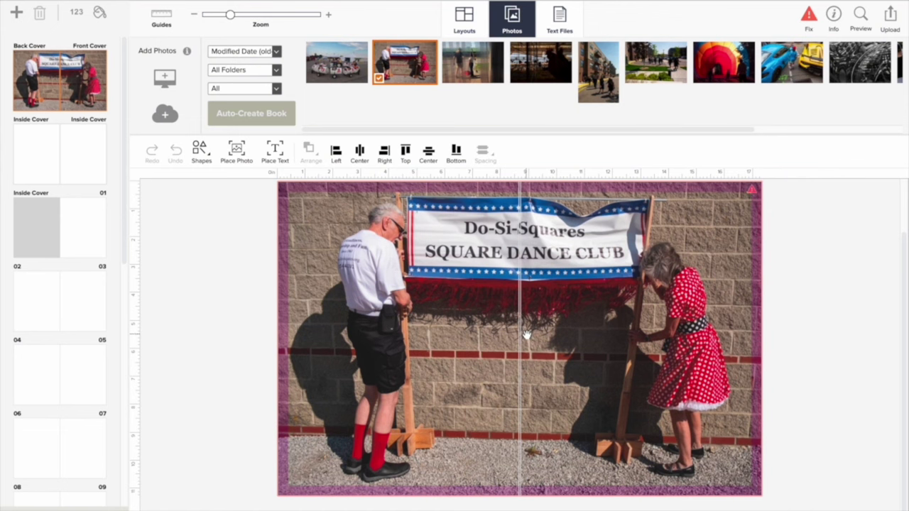
# - Reapply Fill to frame and settle the photo slightly higher, undoing the trial moves
pyautogui.doubleClick(519, 336)
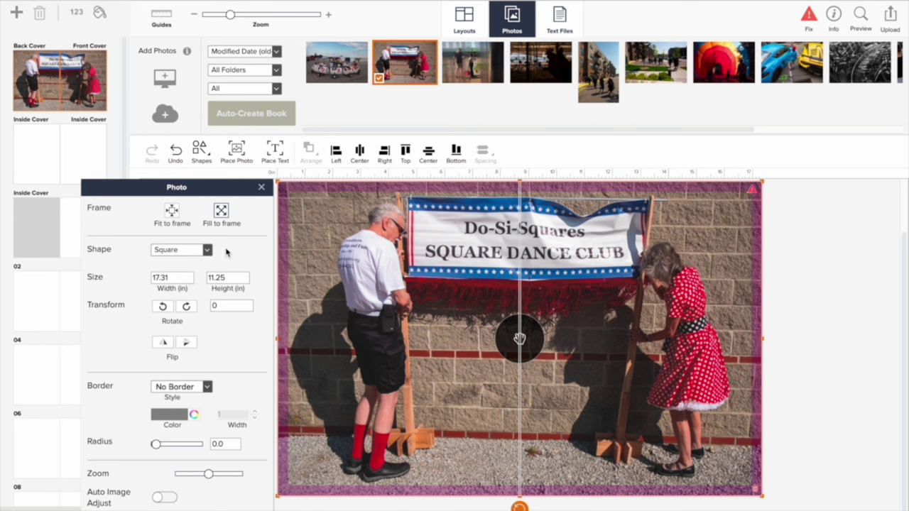
pyautogui.click(222, 217)
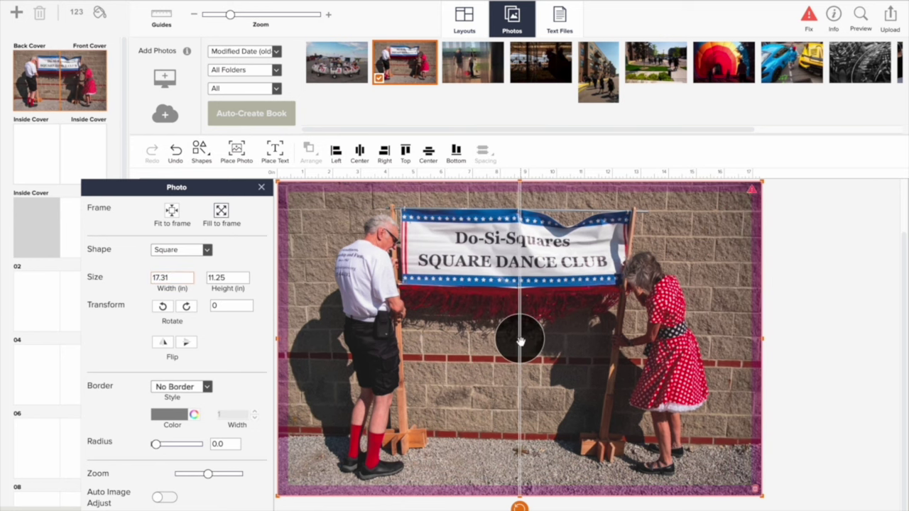
pyautogui.moveTo(519, 342); pyautogui.dragTo(521, 324)
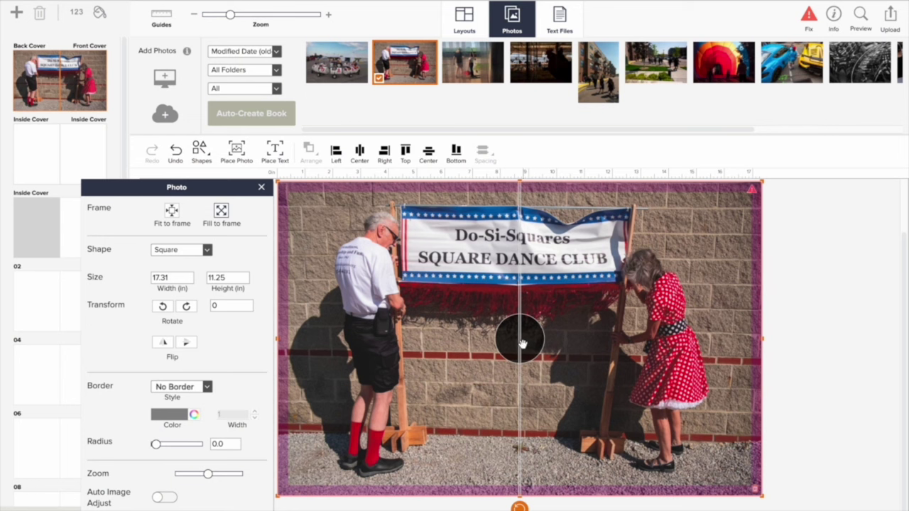
pyautogui.hotkey('ctrl', 'z')
pyautogui.moveTo(520, 312); pyautogui.dragTo(520, 339)
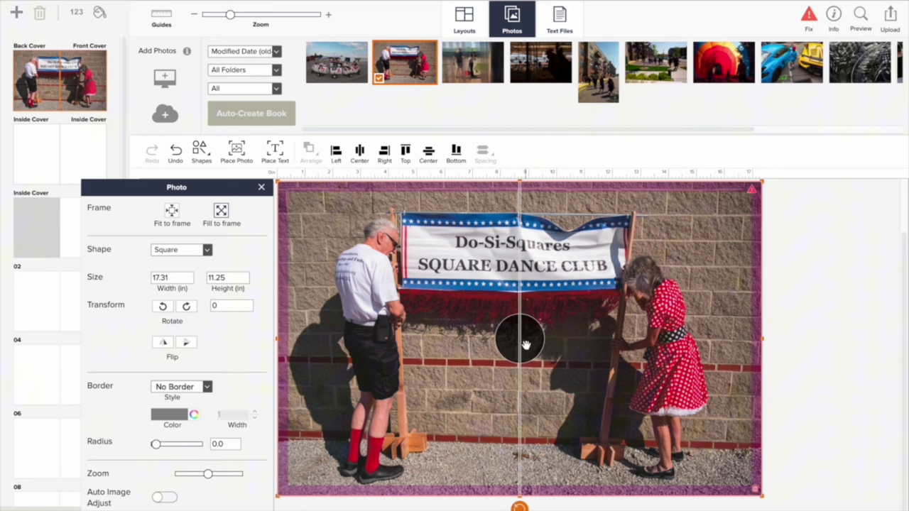
pyautogui.hotkey('ctrl', 'z')
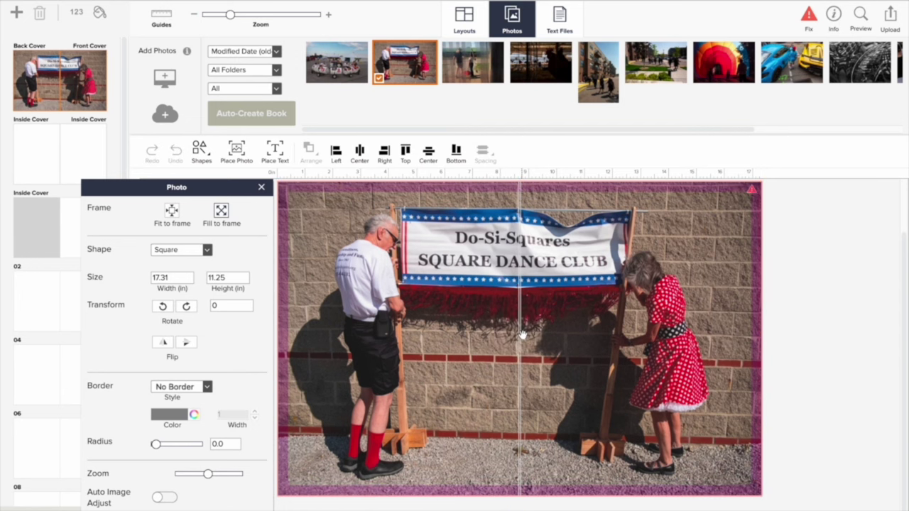
pyautogui.moveTo(522, 334); pyautogui.dragTo(522, 332)
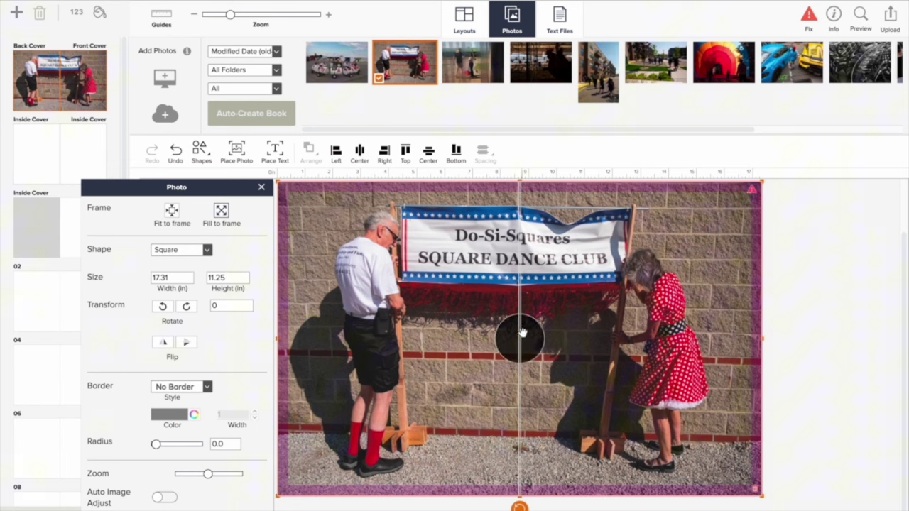
pyautogui.click(878, 369)
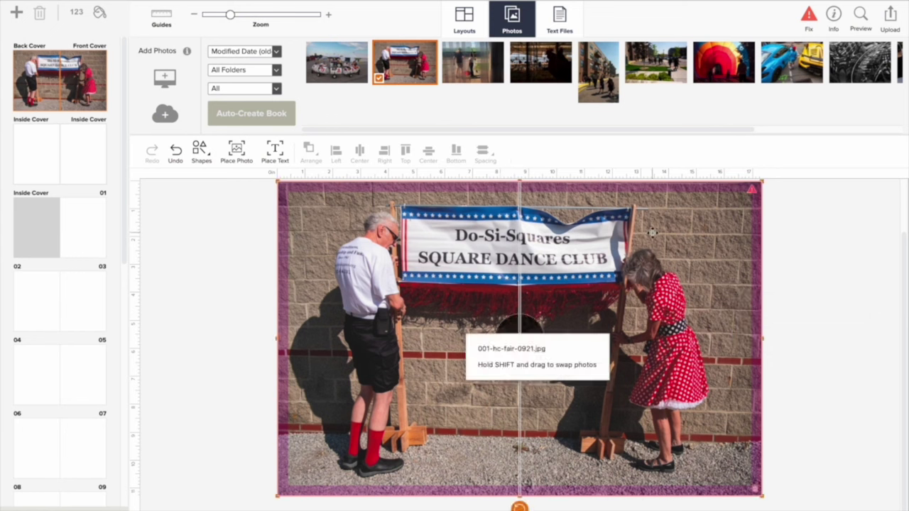
# - Replace the cover photo with the red hot-air balloon shot from the Photos strip
pyautogui.hscroll(2, 531, 113)
pyautogui.hscroll(10, 532, 114)
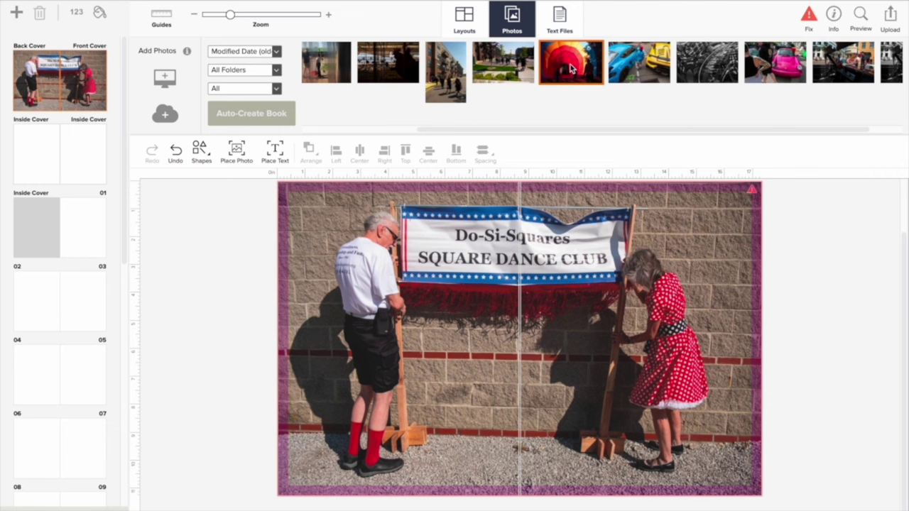
pyautogui.moveTo(570, 68)
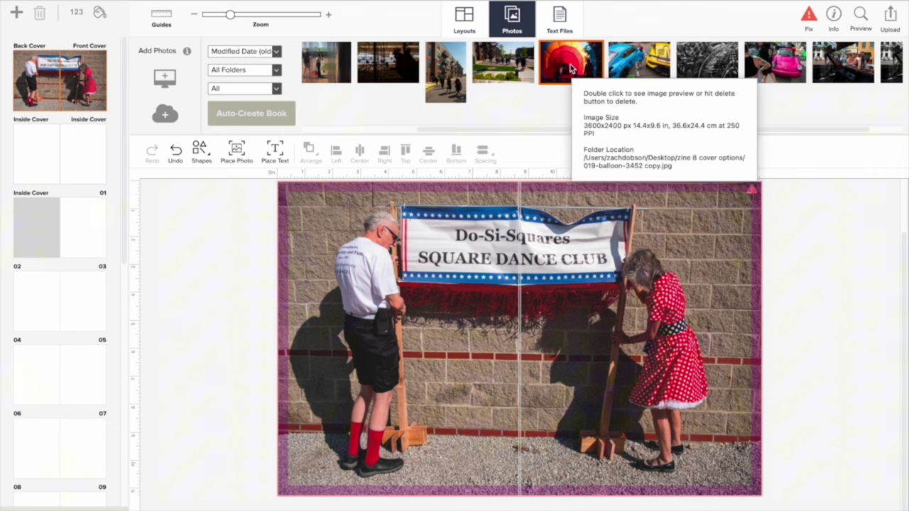
pyautogui.moveTo(571, 68); pyautogui.dragTo(478, 223)
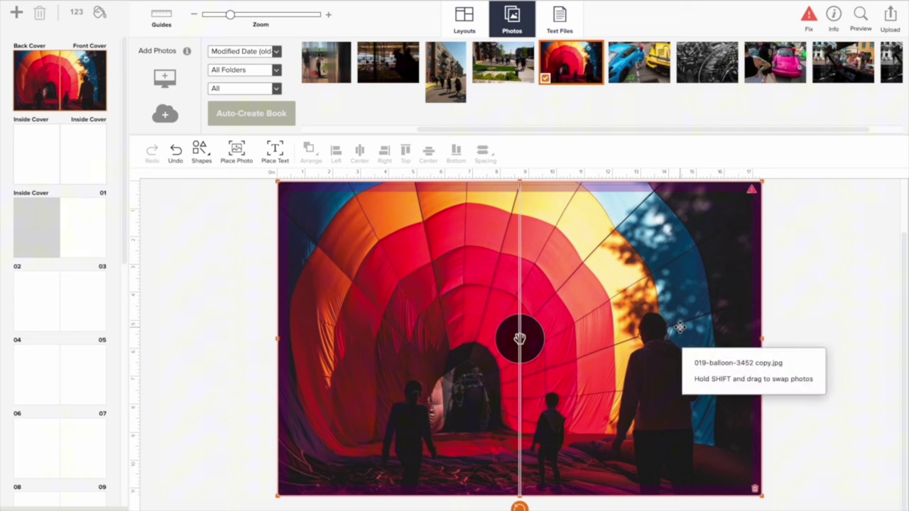
pyautogui.click(523, 337)
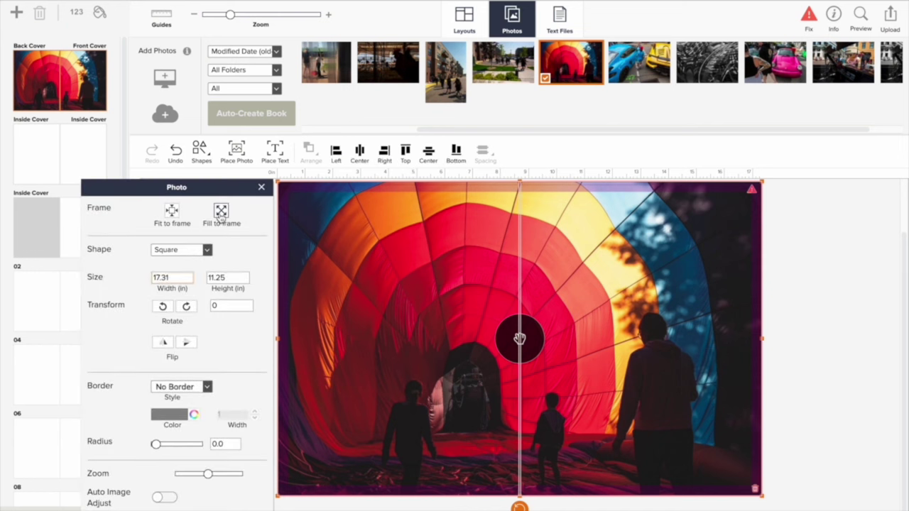
pyautogui.click(261, 188)
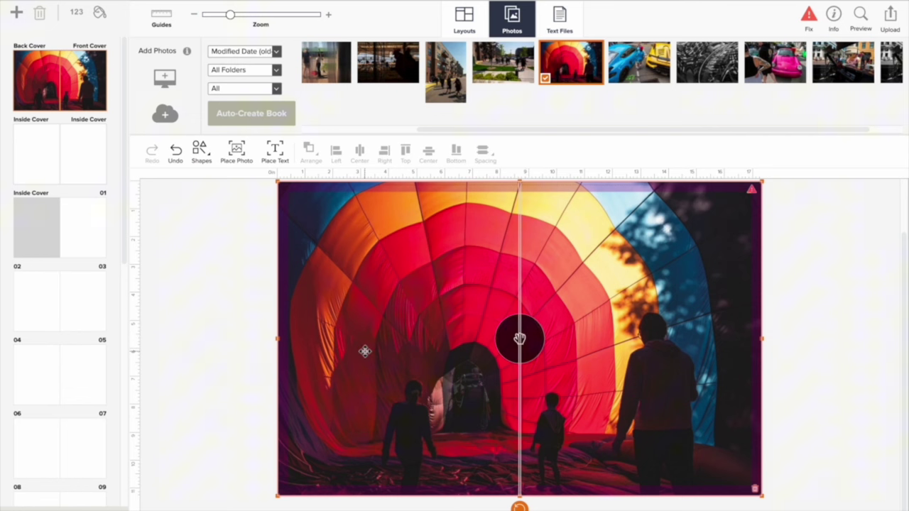
# - Crop the balloon photo to the front cover only, 8.69 × 11.25 in
pyautogui.click(521, 336)
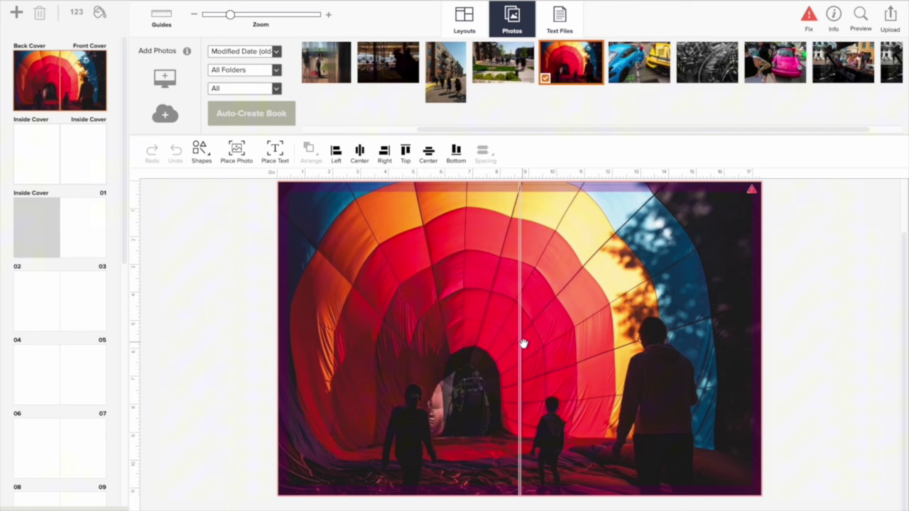
pyautogui.click(524, 332)
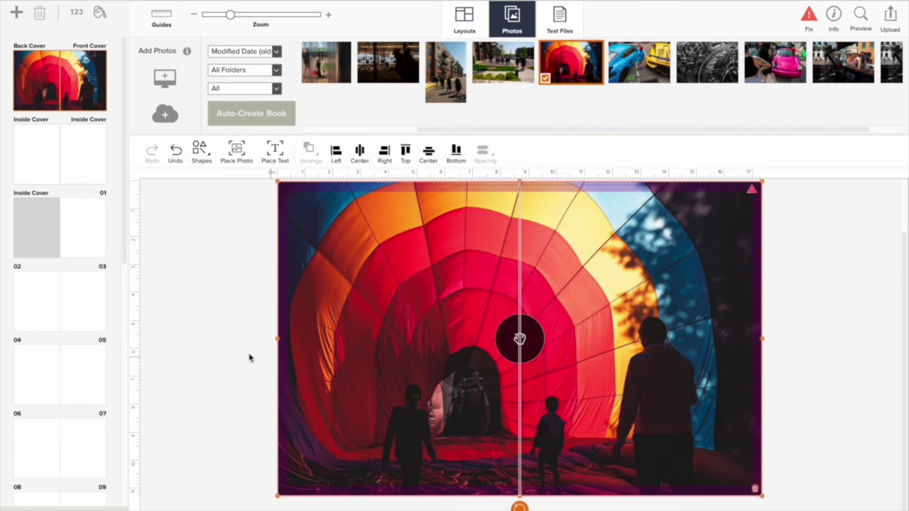
pyautogui.moveTo(277, 344); pyautogui.dragTo(545, 343)
# - Undo the crop, re-trim to the front cover, then widen the balloon photo to 17.31 × 11.25 in
pyautogui.click(884, 344)
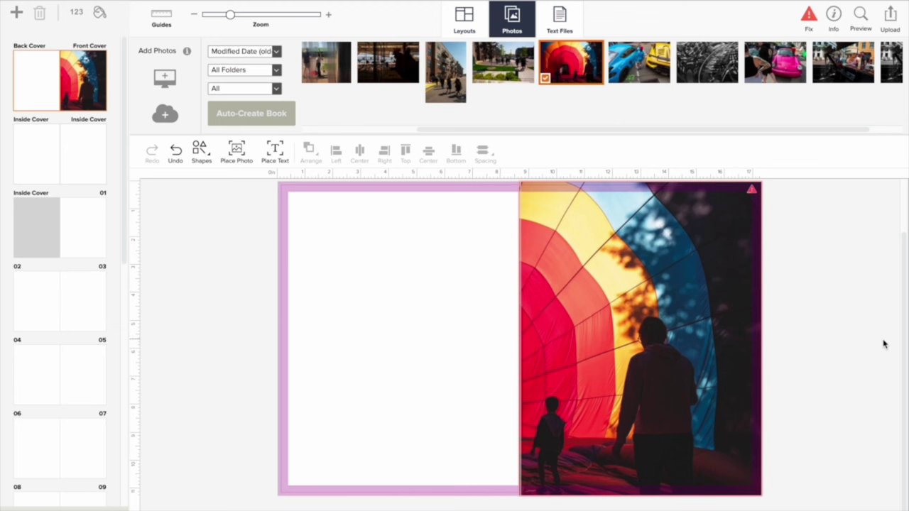
pyautogui.hotkey('ctrl', 'z')
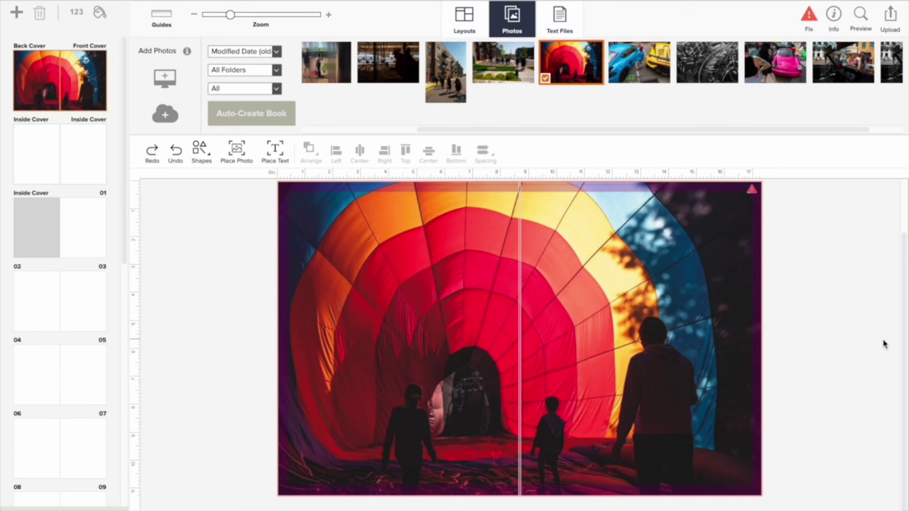
pyautogui.click(598, 348)
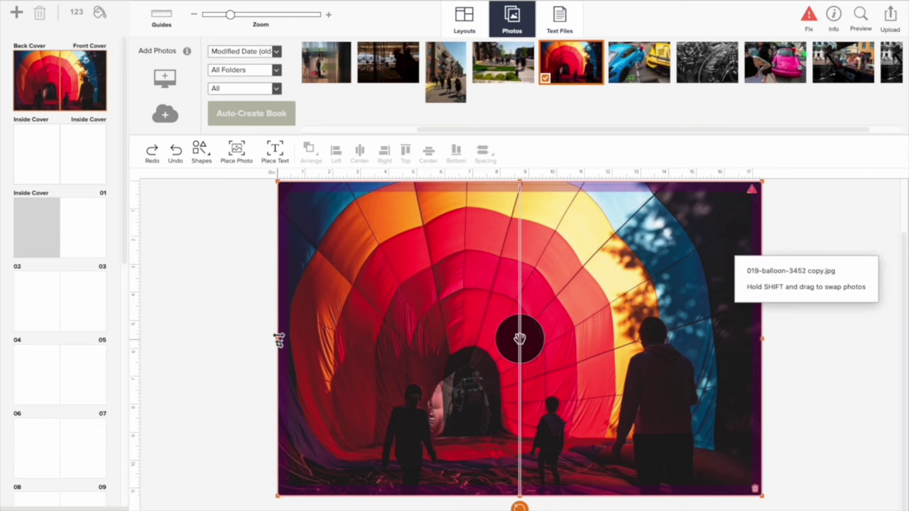
pyautogui.moveTo(278, 339); pyautogui.dragTo(519, 339)
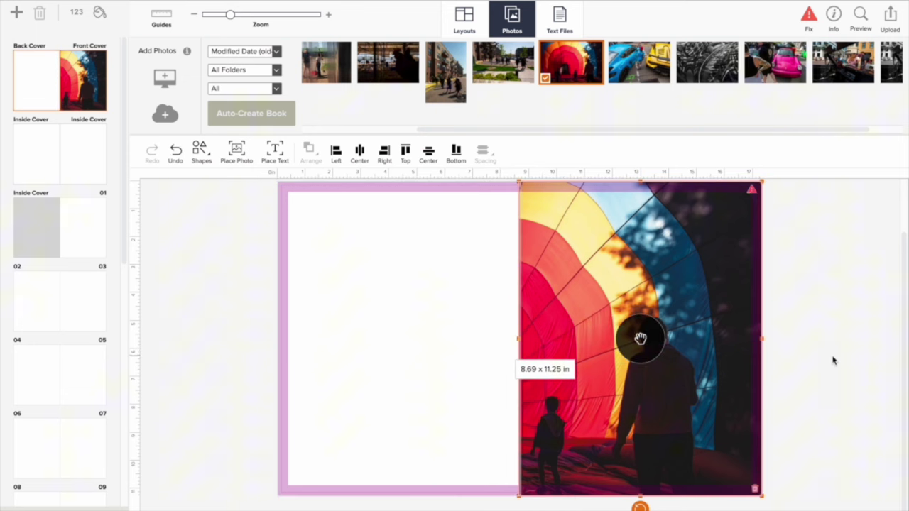
pyautogui.click(424, 331)
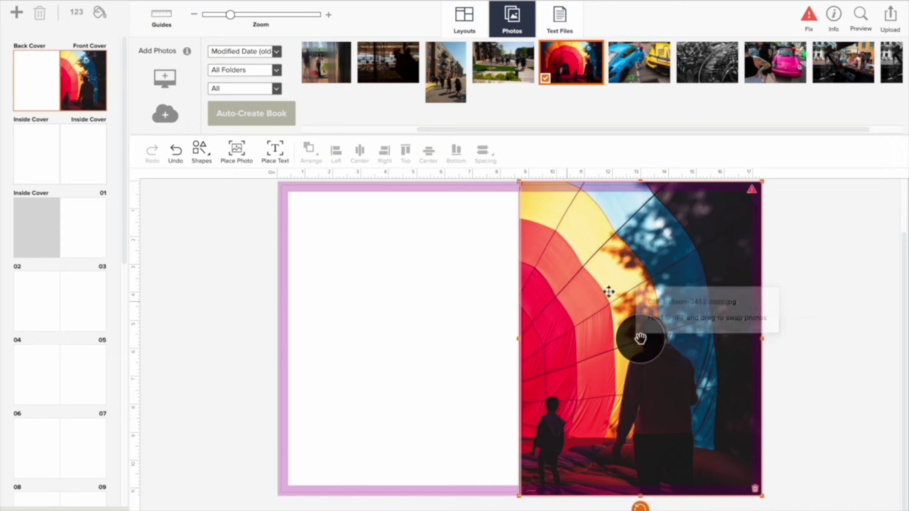
pyautogui.click(519, 339)
pyautogui.moveTo(519, 339); pyautogui.dragTo(224, 340)
pyautogui.click(237, 380)
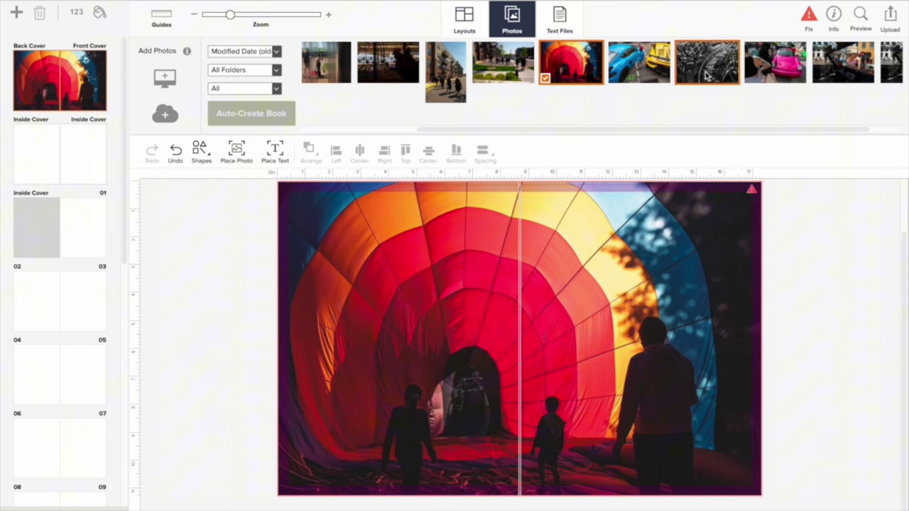
# - Try the black-and-white photo with a front-cover crop, then place the blue-and-yellow cars photo
pyautogui.moveTo(704, 75); pyautogui.dragTo(619, 239)
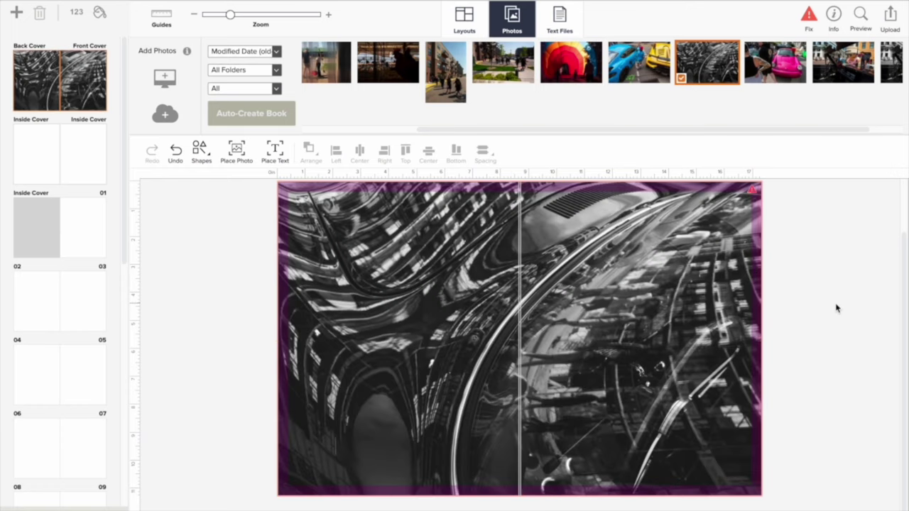
pyautogui.click(283, 338)
pyautogui.moveTo(283, 339); pyautogui.dragTo(558, 348)
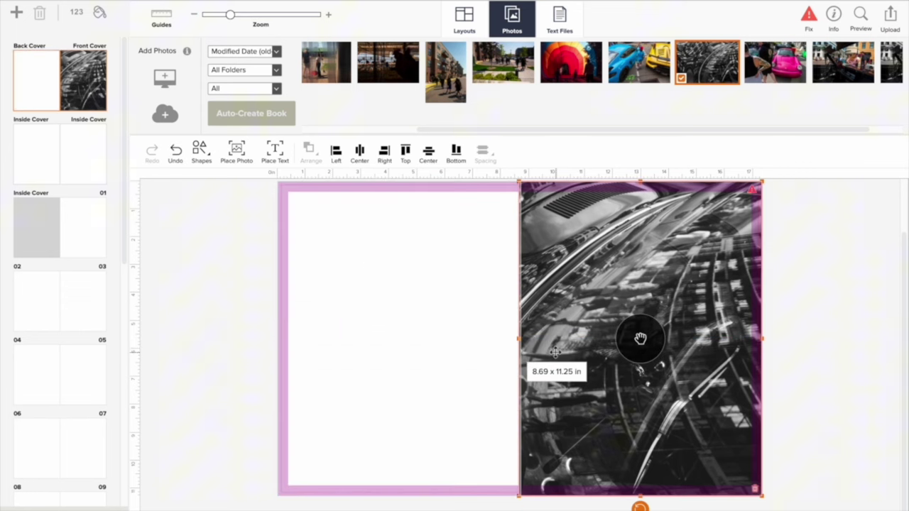
pyautogui.click(873, 370)
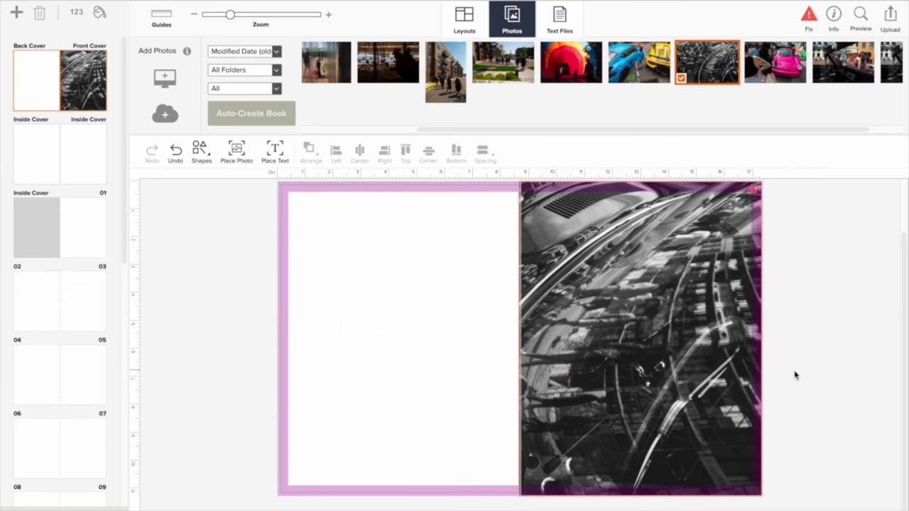
pyautogui.hotkey('ctrl', 'z')
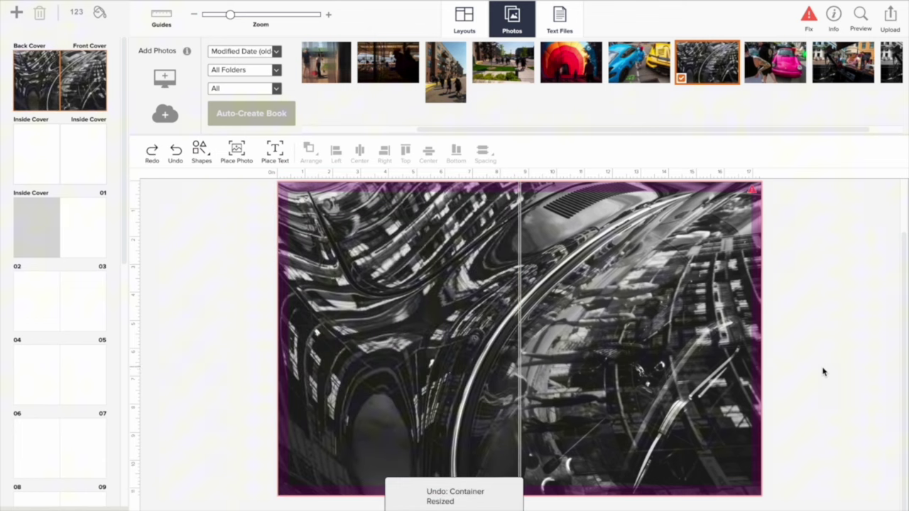
pyautogui.click(410, 275)
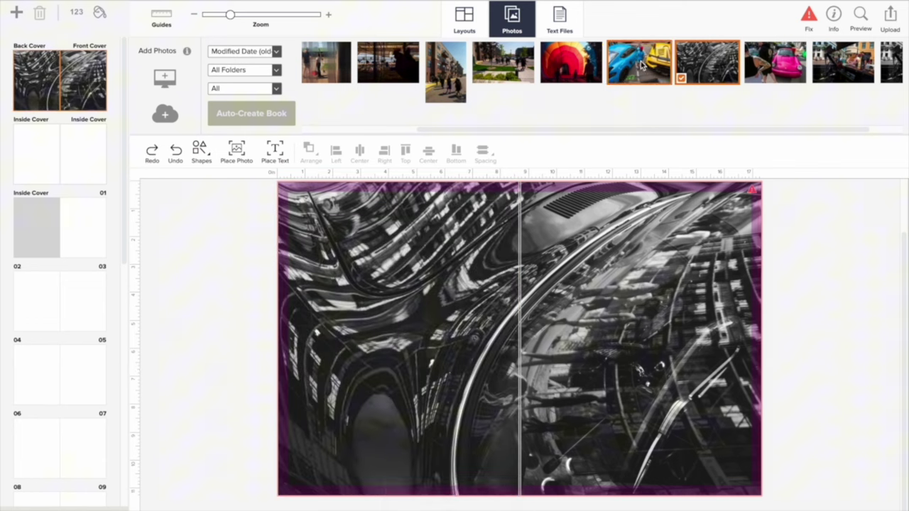
pyautogui.moveTo(641, 64); pyautogui.dragTo(623, 242)
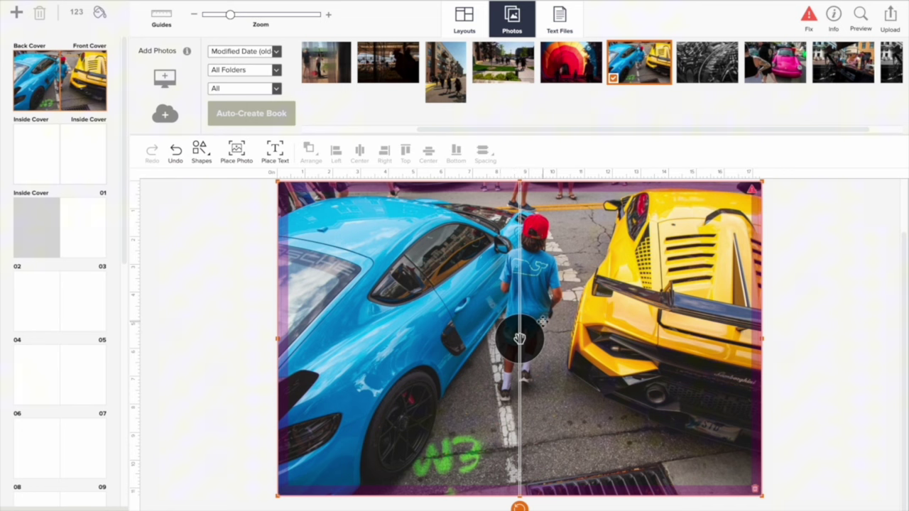
# - Zoom into the sports-car photo and pan it so the boy in the red cap sits right of the spine
pyautogui.moveTo(519, 344); pyautogui.dragTo(522, 398)
pyautogui.moveTo(278, 339); pyautogui.dragTo(225, 359)
pyautogui.doubleClick(410, 395)
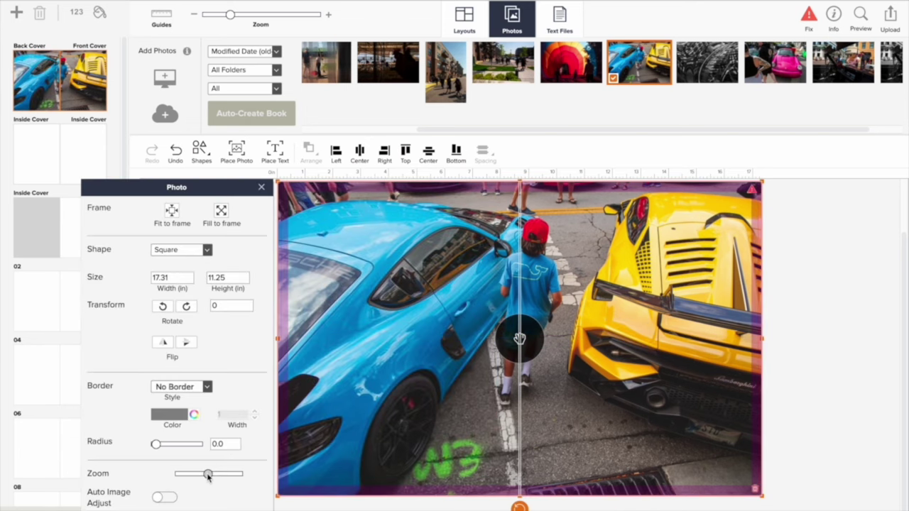
pyautogui.moveTo(208, 477); pyautogui.dragTo(209, 477)
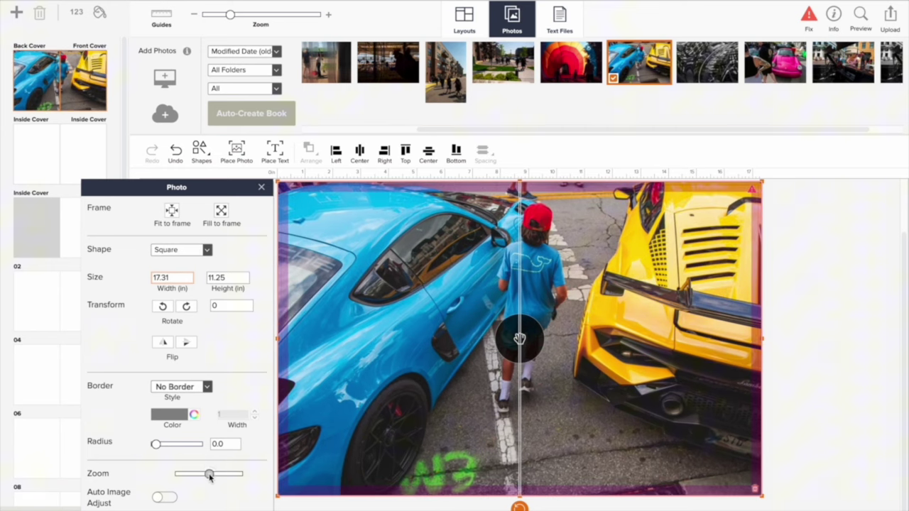
pyautogui.moveTo(520, 338); pyautogui.dragTo(574, 374)
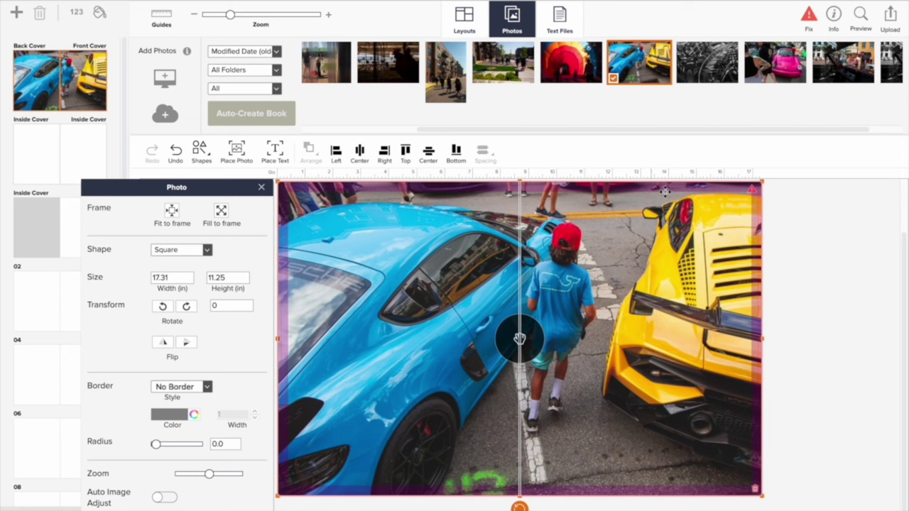
# - Re-pan the sports-car photo, then test a front-cover crop and undo it to keep the full spread
pyautogui.click(261, 189)
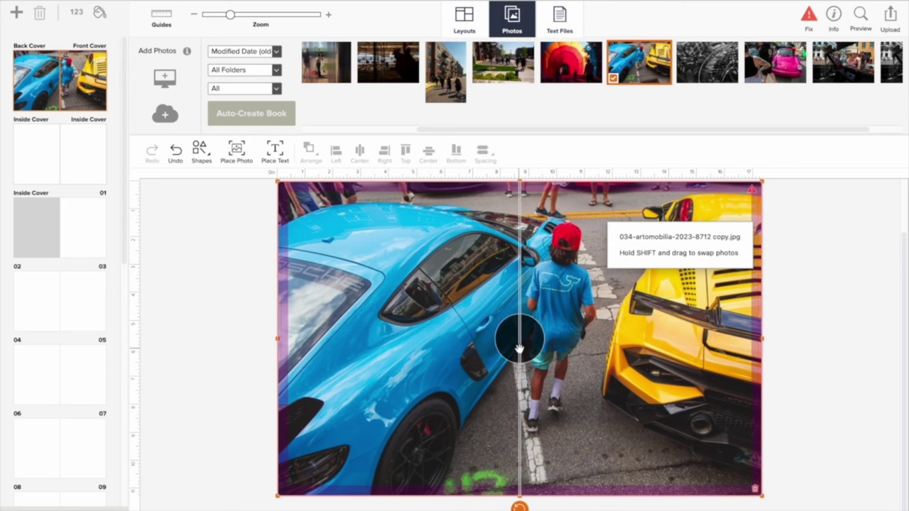
pyautogui.moveTo(519, 338)
pyautogui.mouseDown()
pyautogui.moveTo(522, 320)
pyautogui.moveTo(524, 347)
pyautogui.mouseUp()
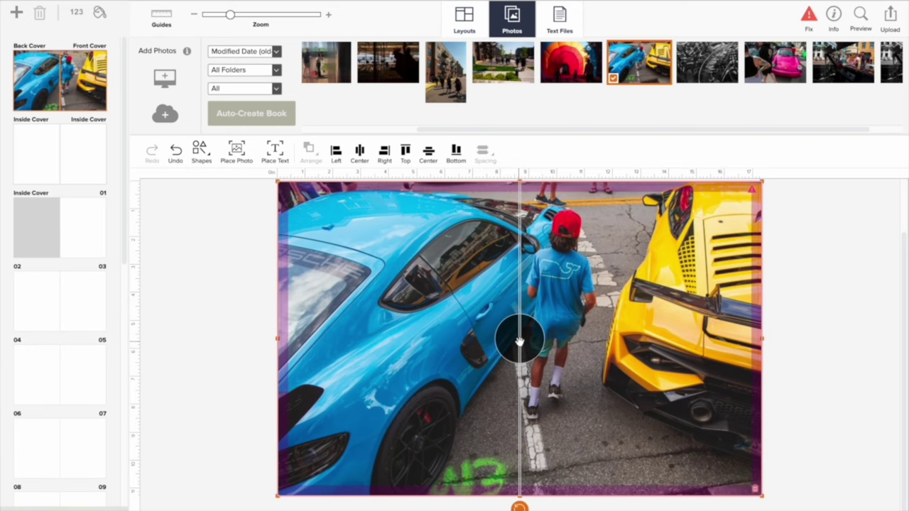
pyautogui.moveTo(519, 342); pyautogui.dragTo(525, 367)
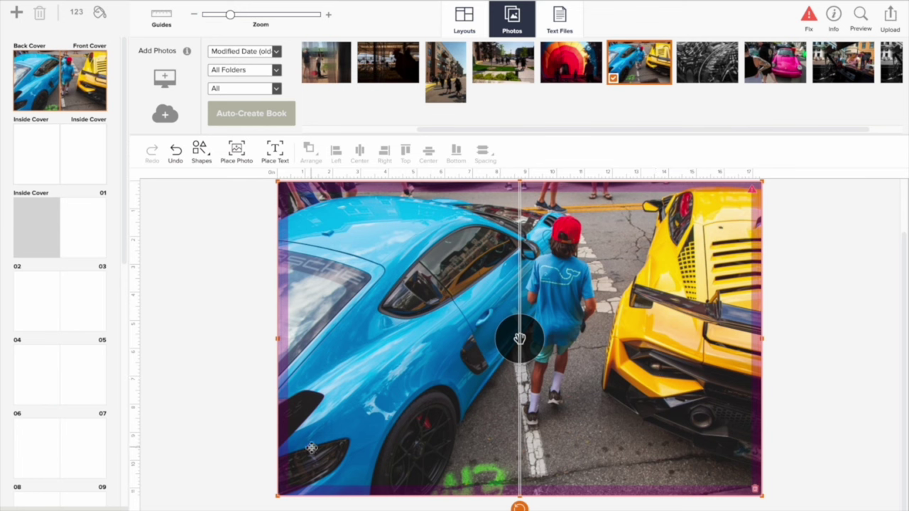
pyautogui.click(254, 434)
pyautogui.doubleClick(312, 353)
pyautogui.click(262, 208)
pyautogui.moveTo(278, 359); pyautogui.dragTo(542, 355)
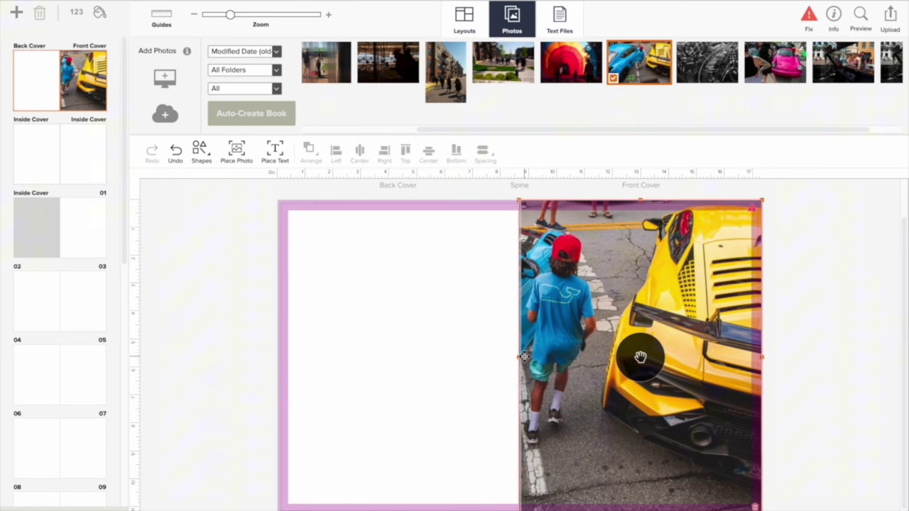
pyautogui.hotkey('ctrl', 'z')
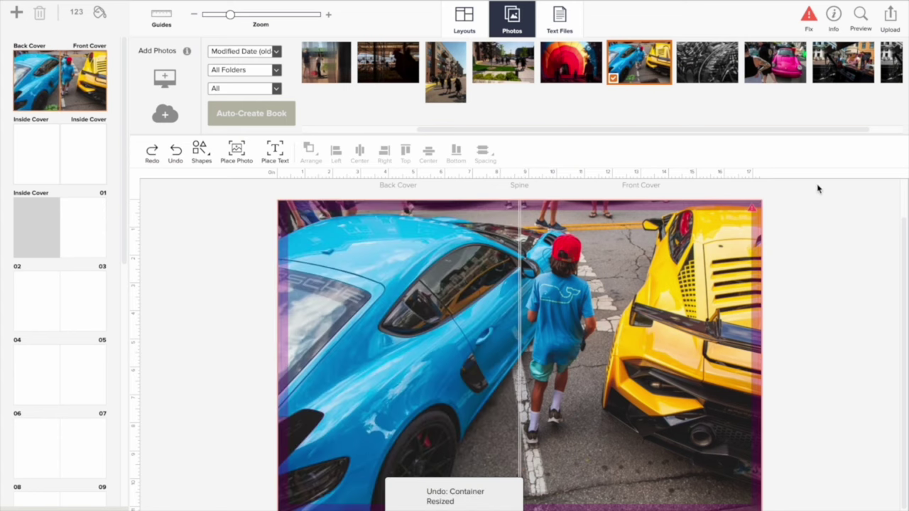
# - Try the pink car photo with small zoom and pan tweaks, then swap in the car-interior street shot
pyautogui.moveTo(784, 71); pyautogui.dragTo(660, 279)
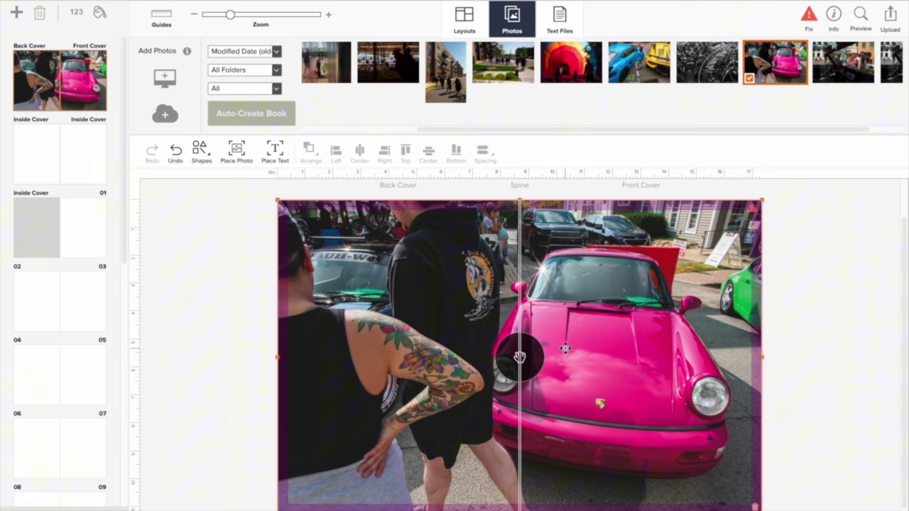
pyautogui.doubleClick(575, 375)
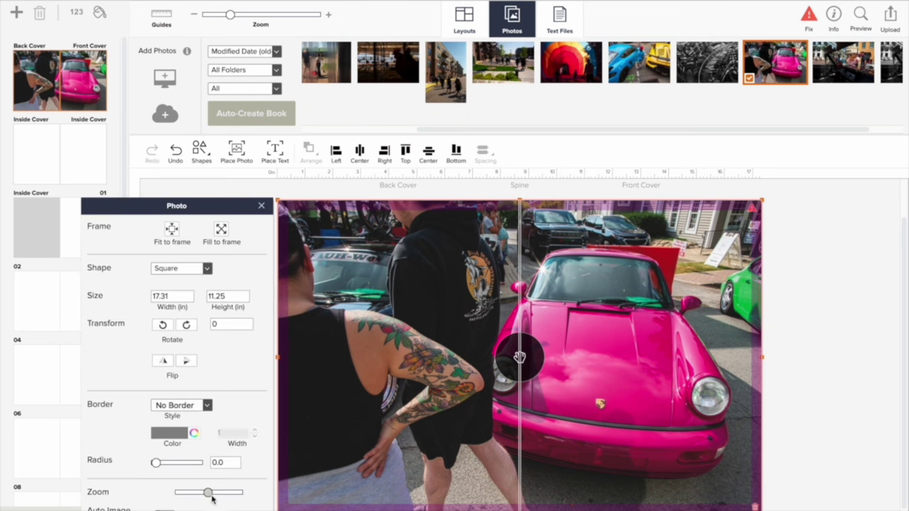
pyautogui.moveTo(210, 497)
pyautogui.moveTo(210, 497); pyautogui.dragTo(210, 497)
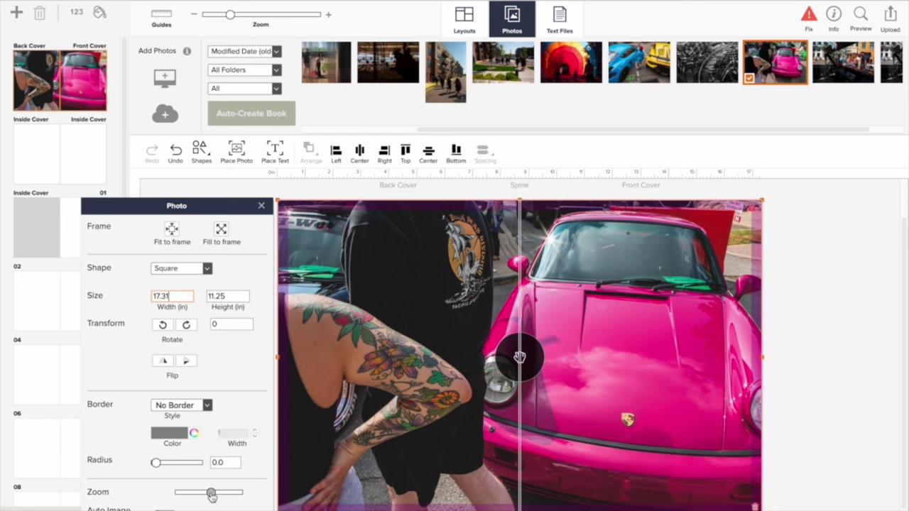
pyautogui.moveTo(211, 497); pyautogui.dragTo(209, 497)
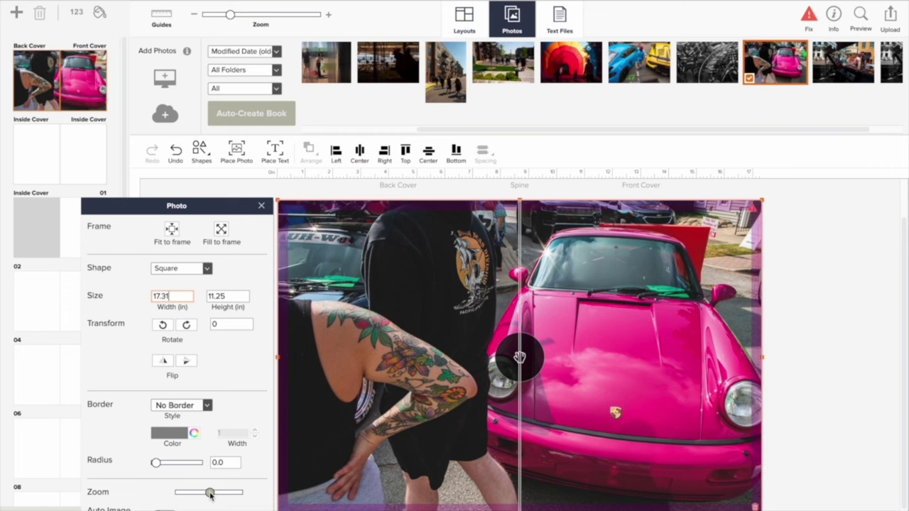
pyautogui.click(262, 207)
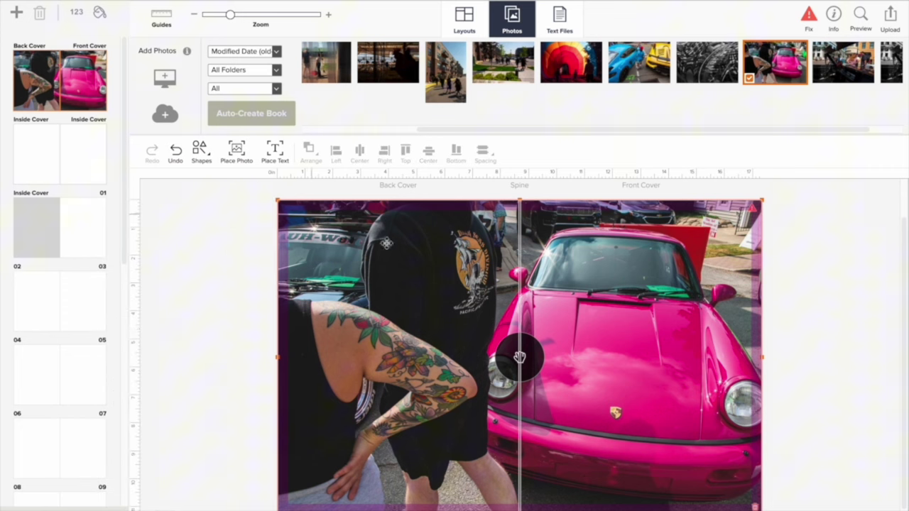
pyautogui.moveTo(519, 357); pyautogui.dragTo(555, 346)
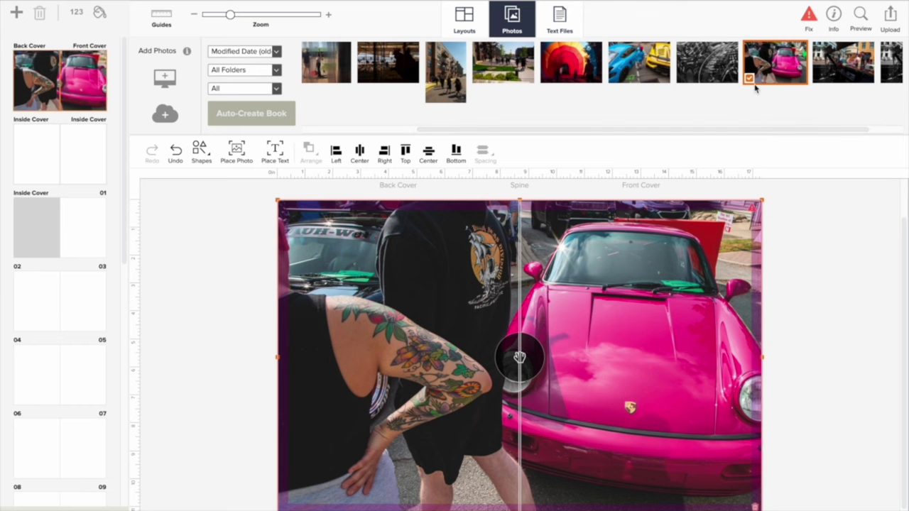
pyautogui.moveTo(843, 60); pyautogui.dragTo(651, 239)
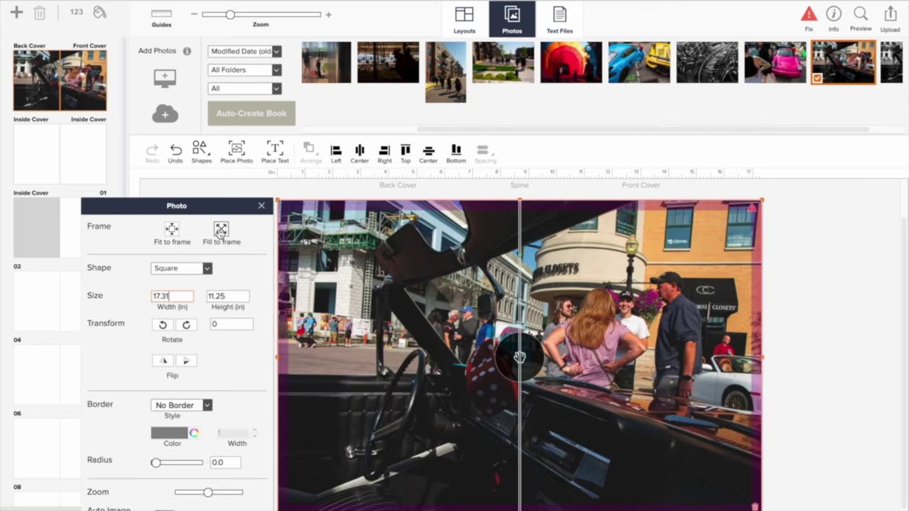
pyautogui.click(262, 208)
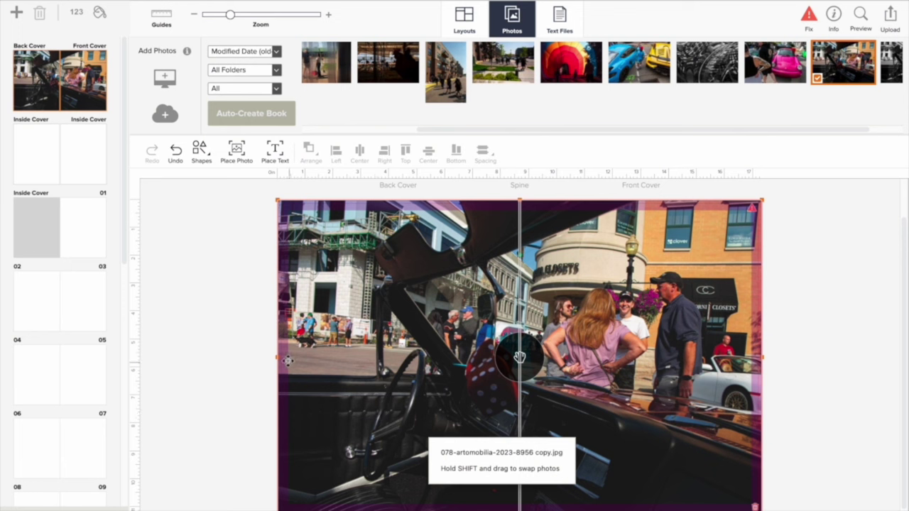
pyautogui.moveTo(286, 360); pyautogui.dragTo(566, 389)
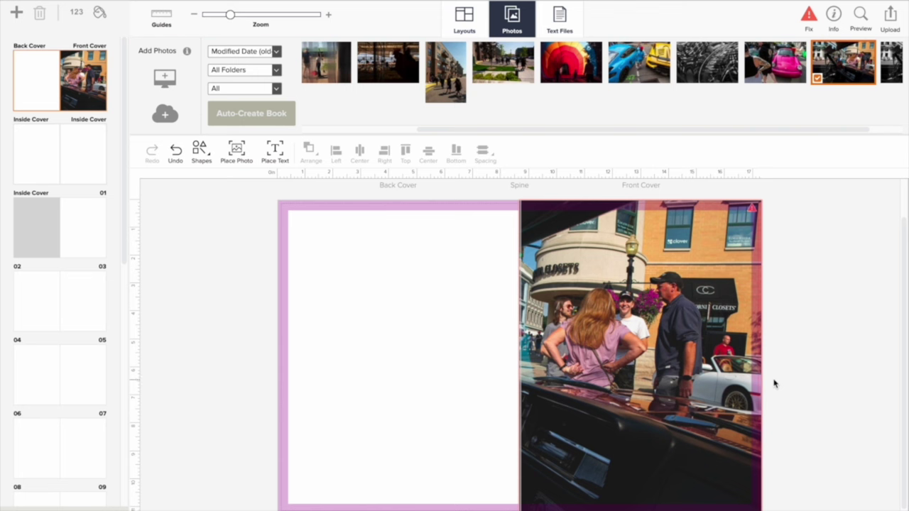
pyautogui.click(707, 376)
pyautogui.moveTo(520, 359); pyautogui.dragTo(234, 355)
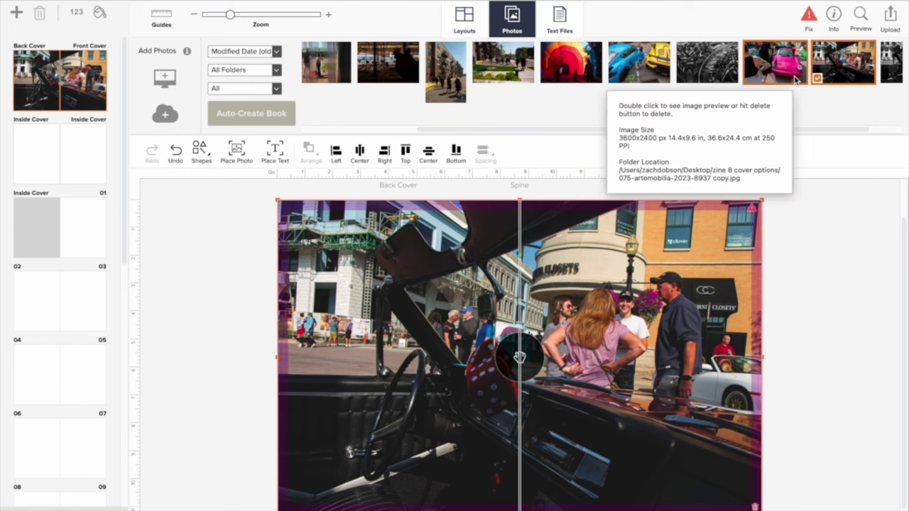
# - Place the chicken-coop photo on the spread, test edge resizes, and undo to keep 17.31 × 11.25 in
pyautogui.hscroll(2, 795, 79)
pyautogui.hscroll(3, 663, 79)
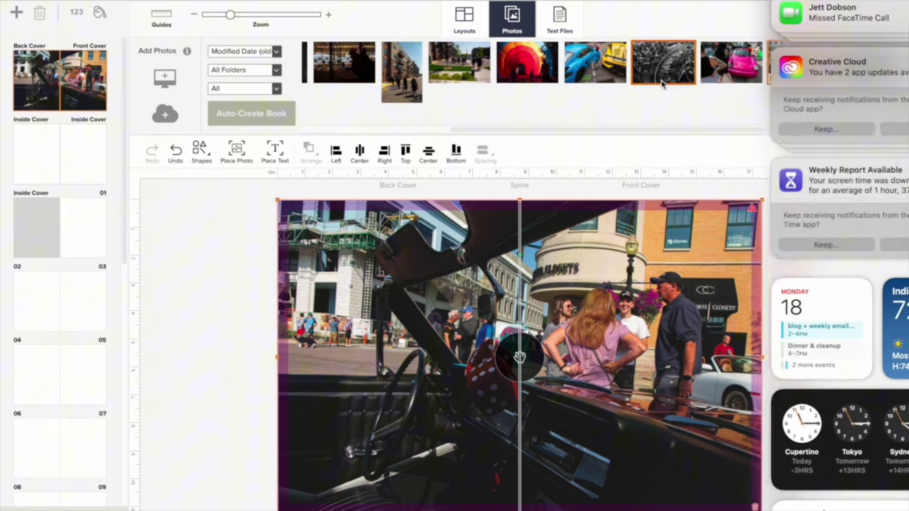
pyautogui.hscroll(-2, 667, 83)
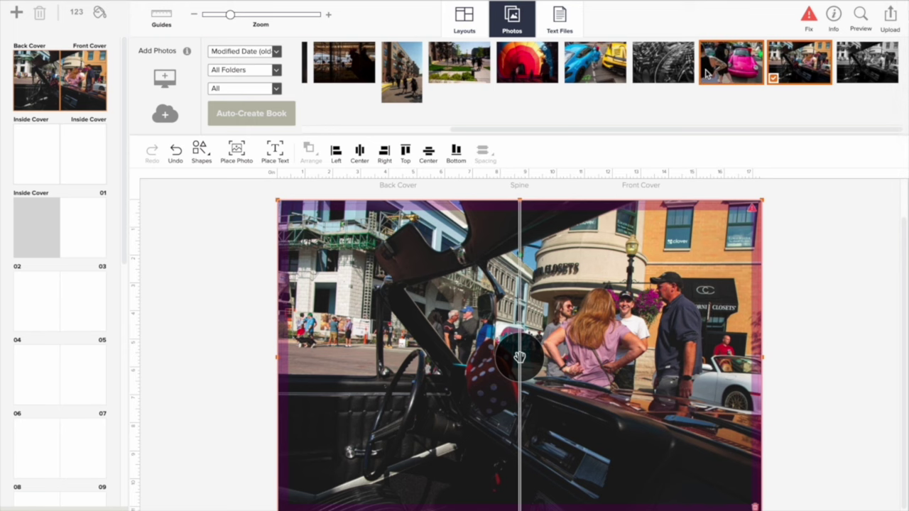
pyautogui.hscroll(3, 367, 68)
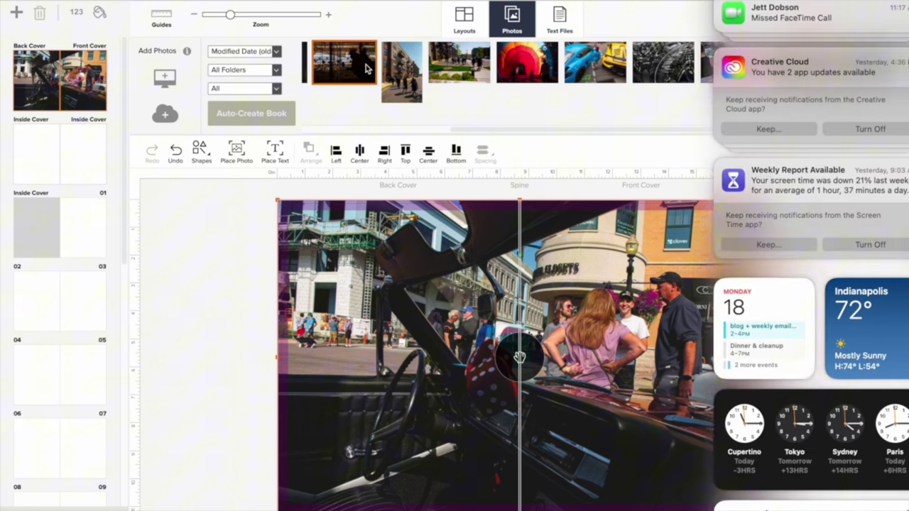
pyautogui.moveTo(367, 68); pyautogui.dragTo(386, 245)
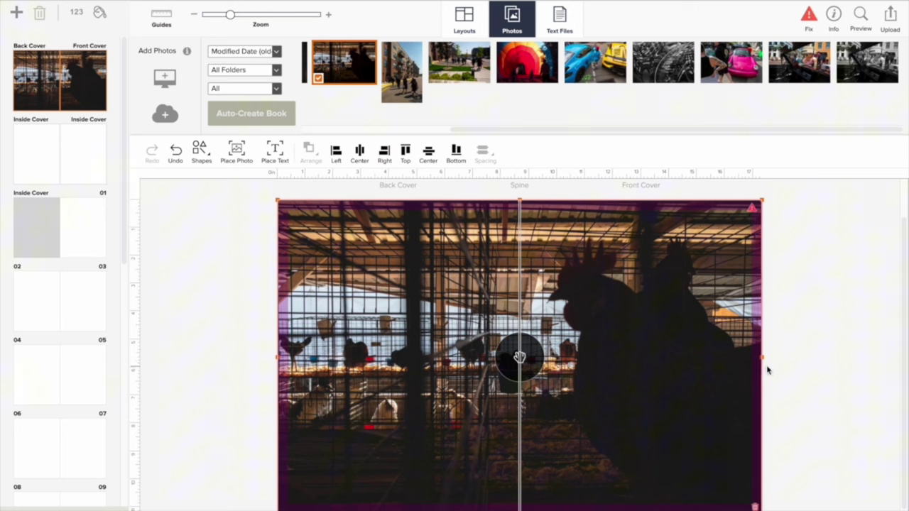
pyautogui.moveTo(761, 356); pyautogui.dragTo(760, 379)
pyautogui.moveTo(520, 356); pyautogui.dragTo(640, 357)
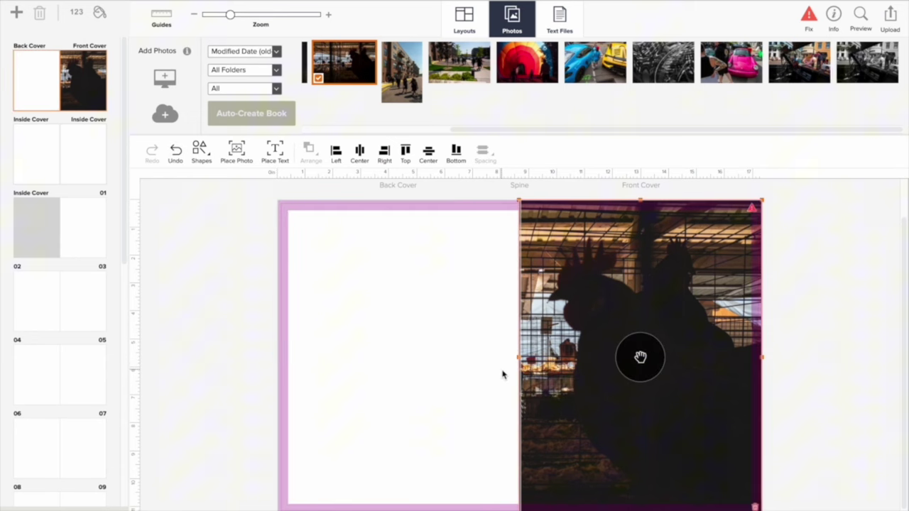
pyautogui.hotkey('ctrl', 'z')
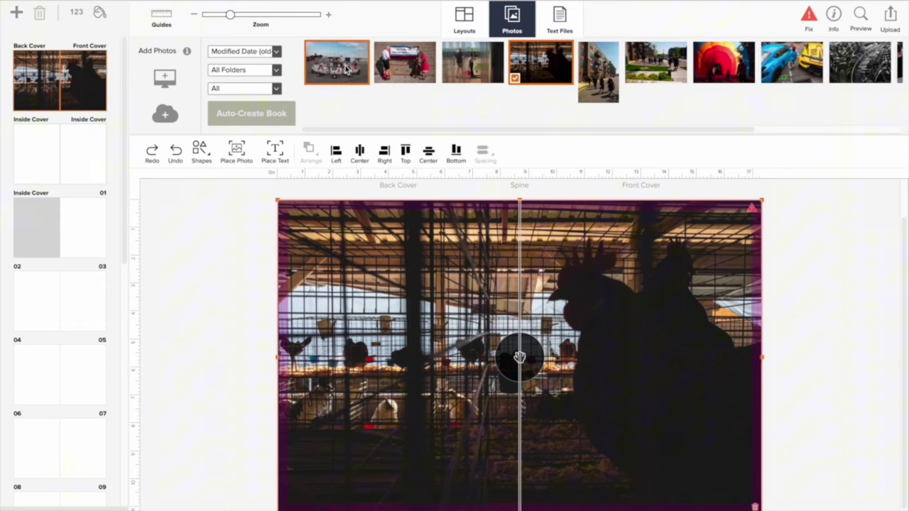
# - Place the carnival barrel-train photo across both covers, undoing a trial front-cover-only resize
pyautogui.moveTo(346, 69); pyautogui.dragTo(446, 293)
pyautogui.click(819, 348)
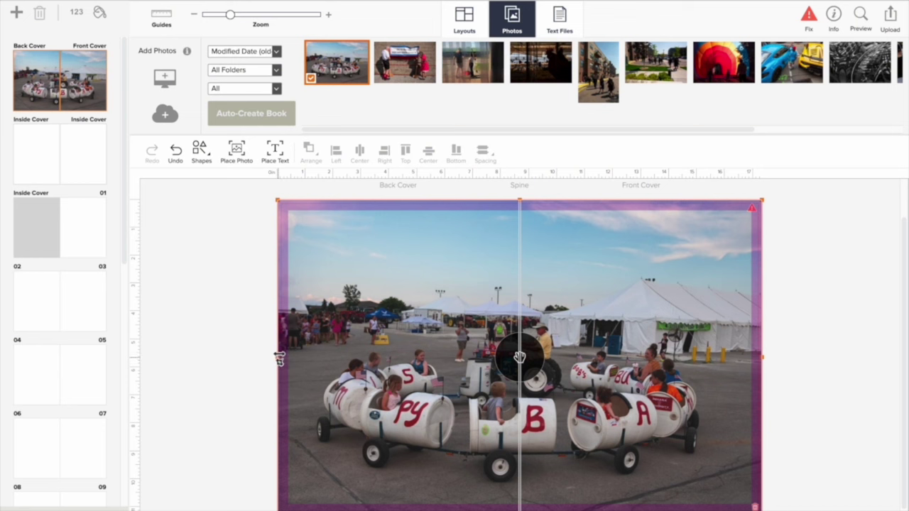
pyautogui.moveTo(280, 358); pyautogui.dragTo(566, 384)
pyautogui.click(872, 362)
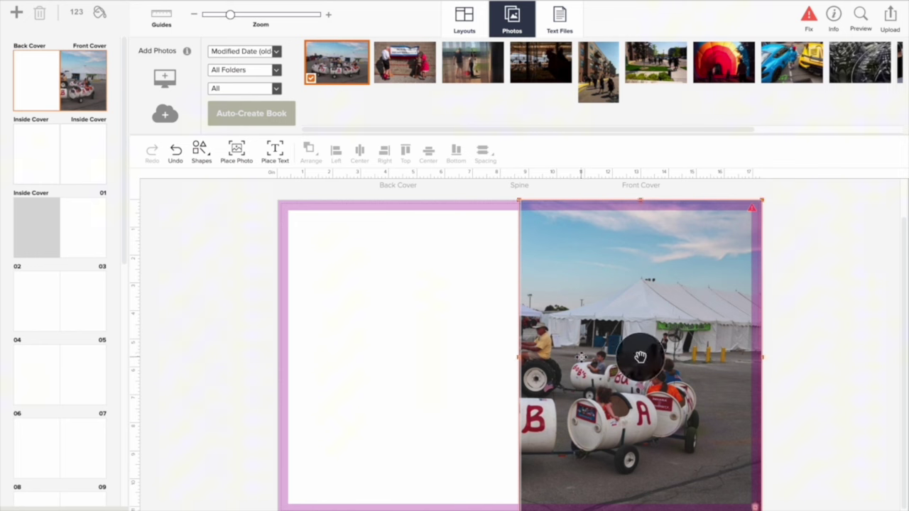
pyautogui.hotkey('ctrl', 'z')
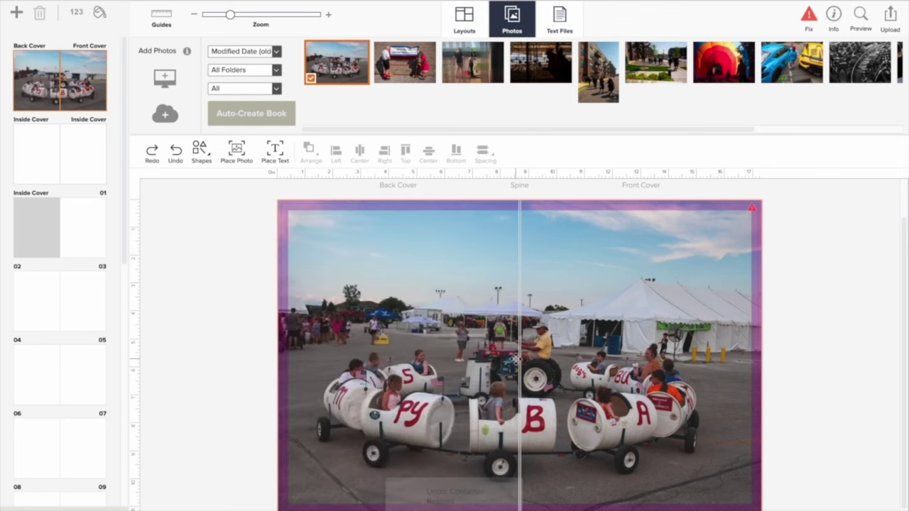
pyautogui.hscroll(5, 471, 117)
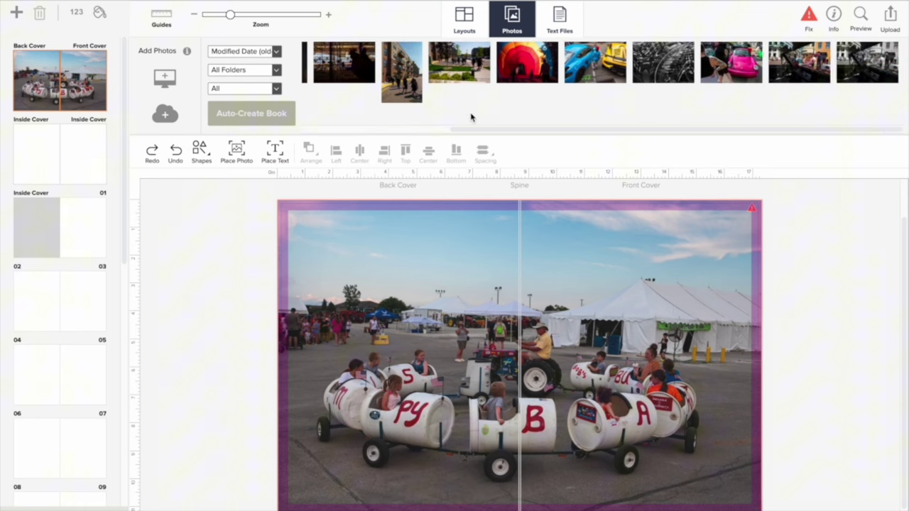
pyautogui.hscroll(-5, 471, 118)
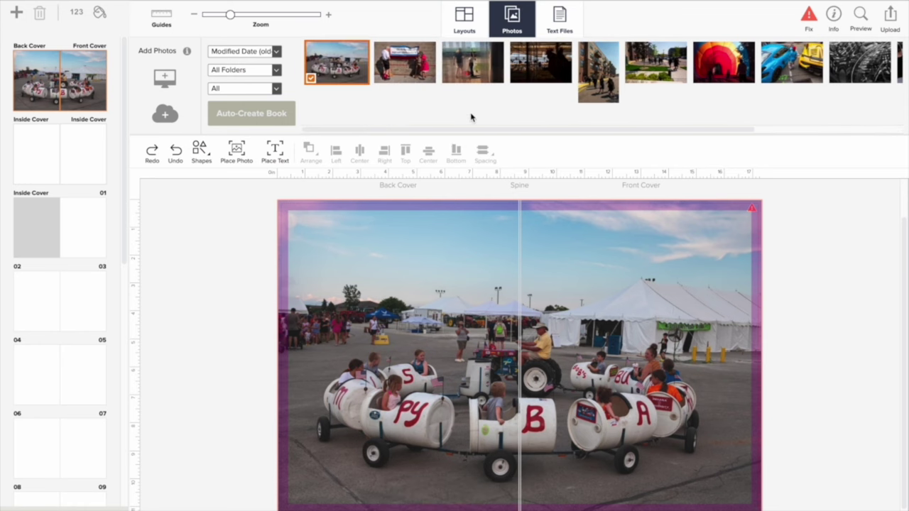
# - Drop the Do-Si-Squares photo onto the cover, then try and undo a narrower frame
pyautogui.moveTo(419, 71); pyautogui.dragTo(455, 234)
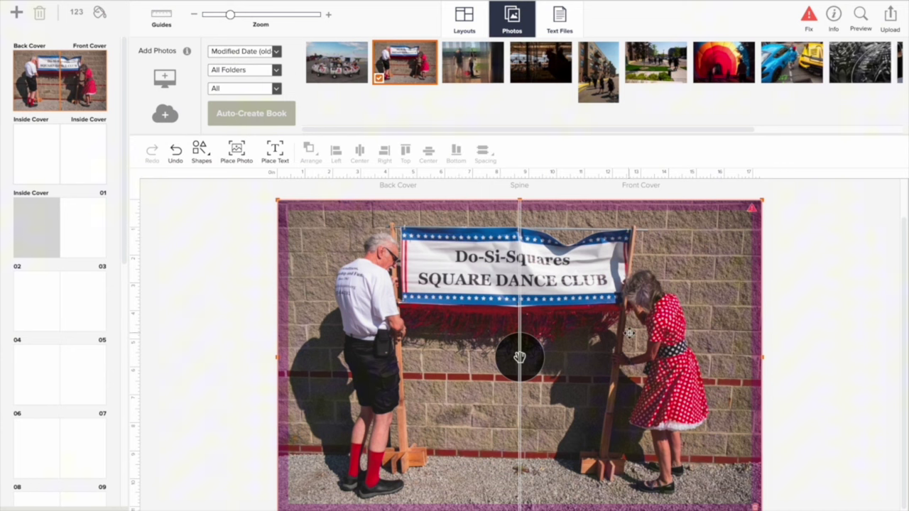
pyautogui.click(697, 358)
pyautogui.click(788, 359)
pyautogui.click(751, 361)
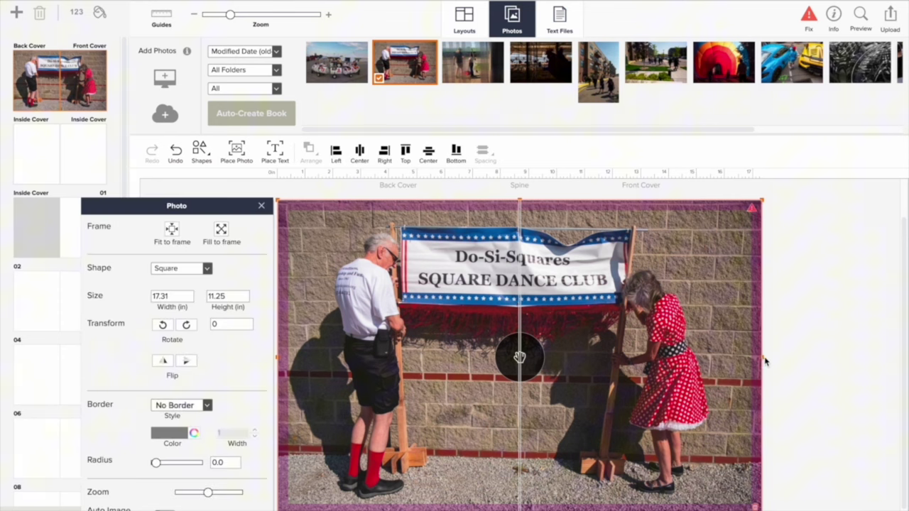
pyautogui.click(761, 360)
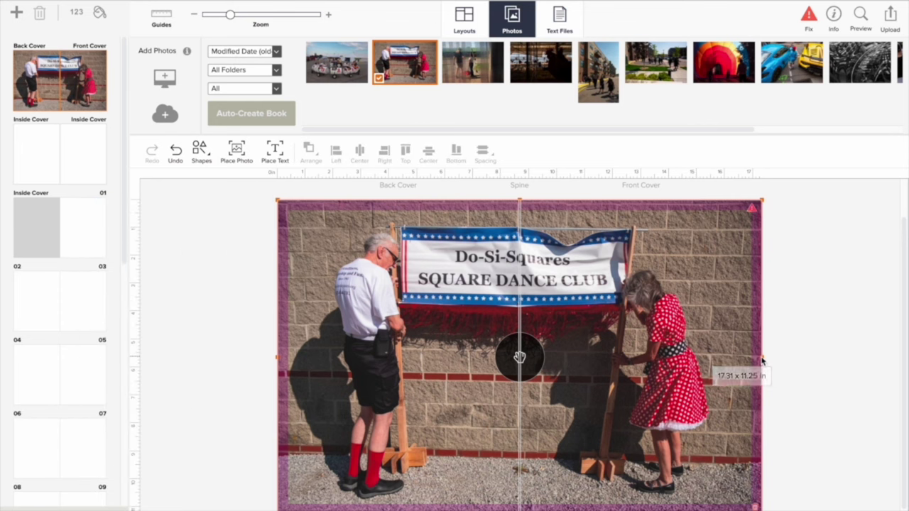
pyautogui.click(762, 361)
pyautogui.moveTo(763, 362); pyautogui.dragTo(505, 358)
pyautogui.click(745, 348)
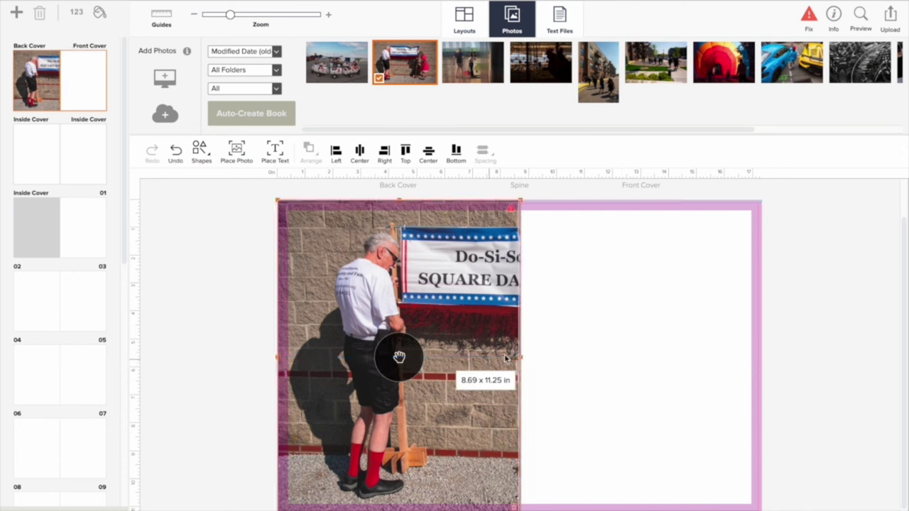
pyautogui.click(851, 342)
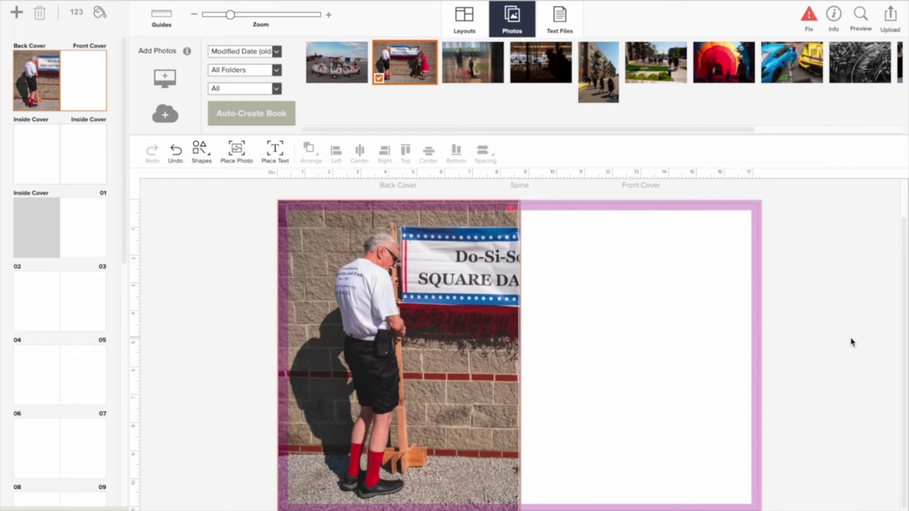
pyautogui.hotkey('ctrl', 'z')
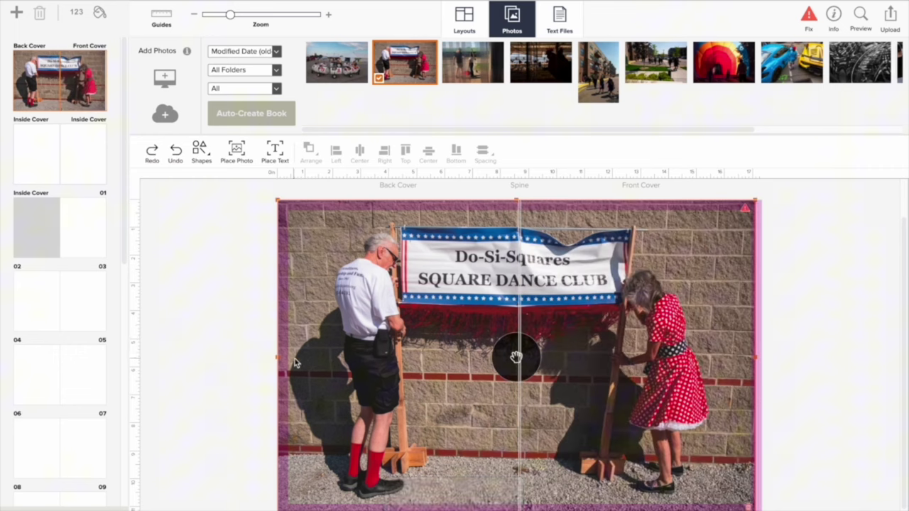
# - Try cropping the square dance photo to the front cover, undoing it to span both covers
pyautogui.moveTo(279, 362); pyautogui.dragTo(576, 369)
pyautogui.click(838, 357)
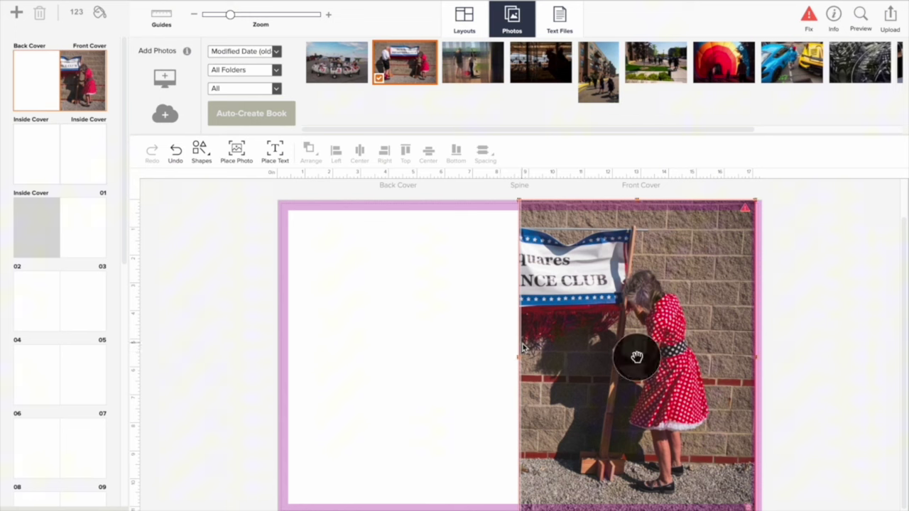
pyautogui.hotkey('ctrl', 'z')
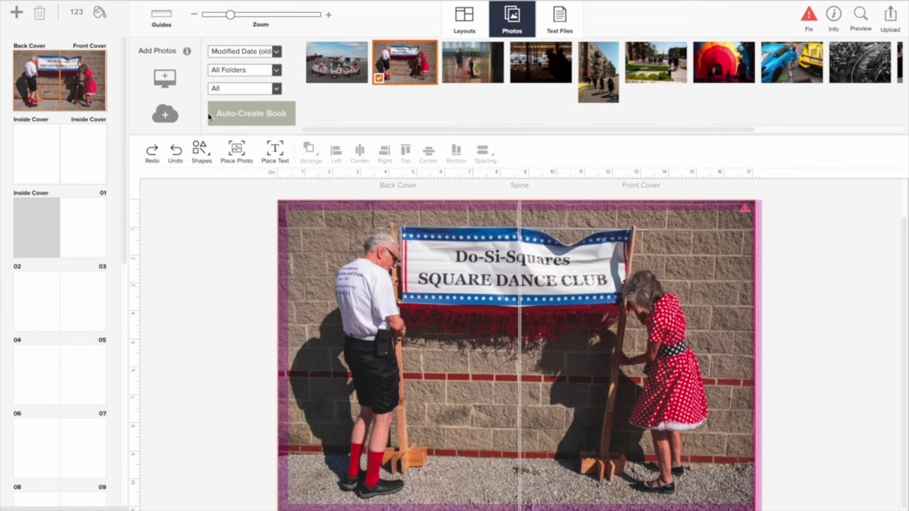
pyautogui.click(165, 76)
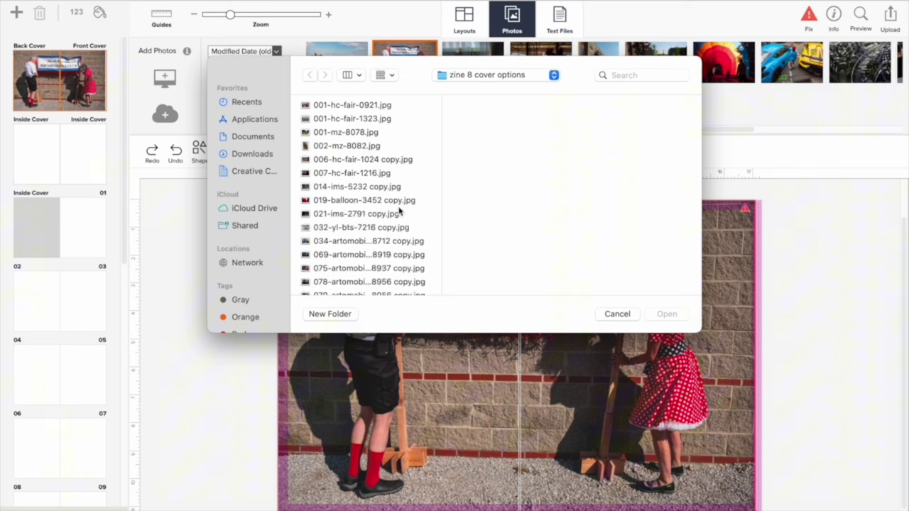
# - Import all files from the zine 8 cover options folder and dismiss the failed-import warning
pyautogui.click(399, 213)
pyautogui.press('super+a')
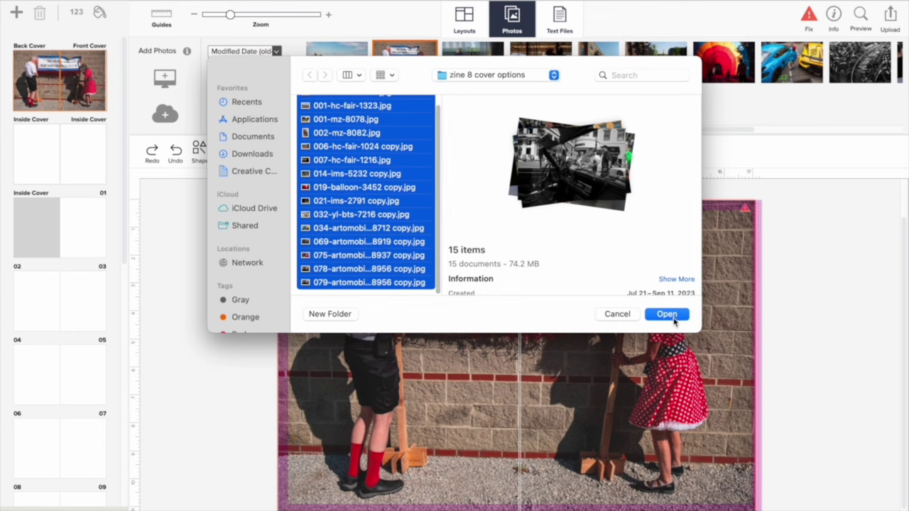
pyautogui.click(669, 315)
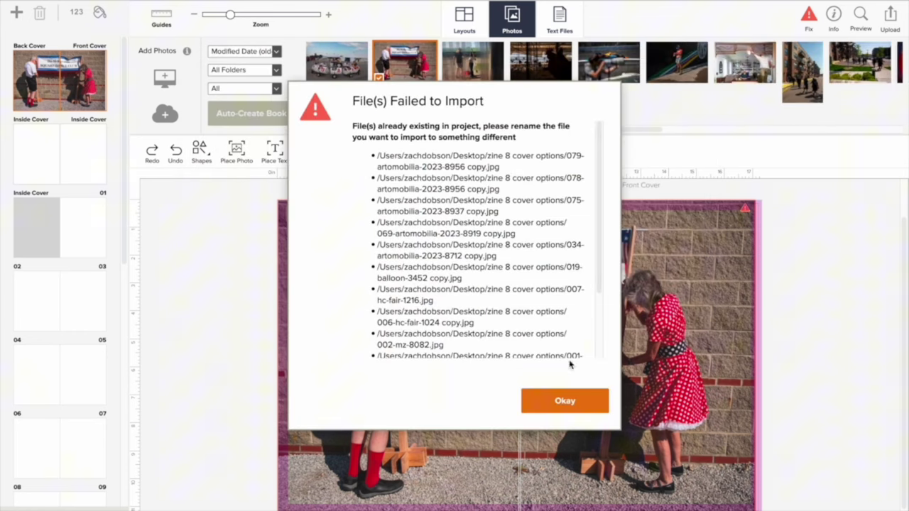
pyautogui.click(575, 402)
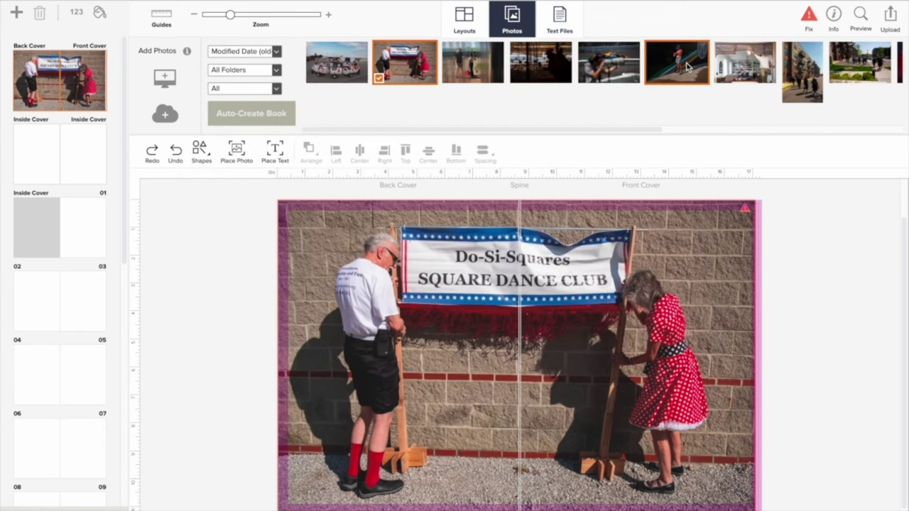
# - Place the shirtless man photo on the cover, trying front-only crops before spanning the spread
pyautogui.moveTo(689, 68); pyautogui.dragTo(635, 260)
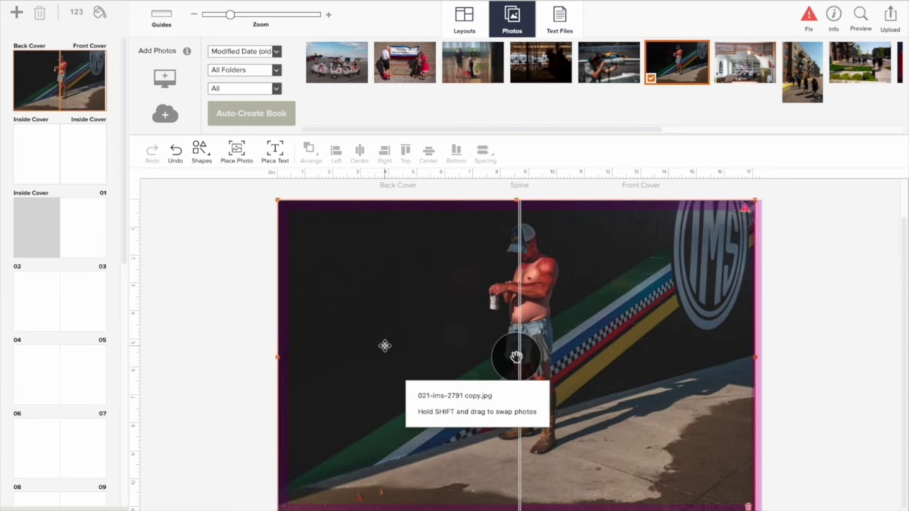
pyautogui.click(525, 359)
pyautogui.moveTo(526, 359); pyautogui.dragTo(623, 355)
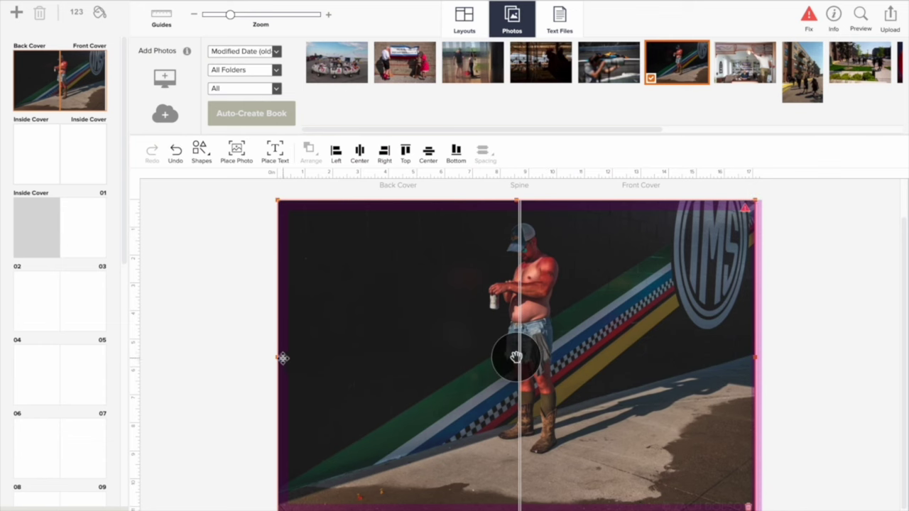
pyautogui.moveTo(278, 357); pyautogui.dragTo(542, 367)
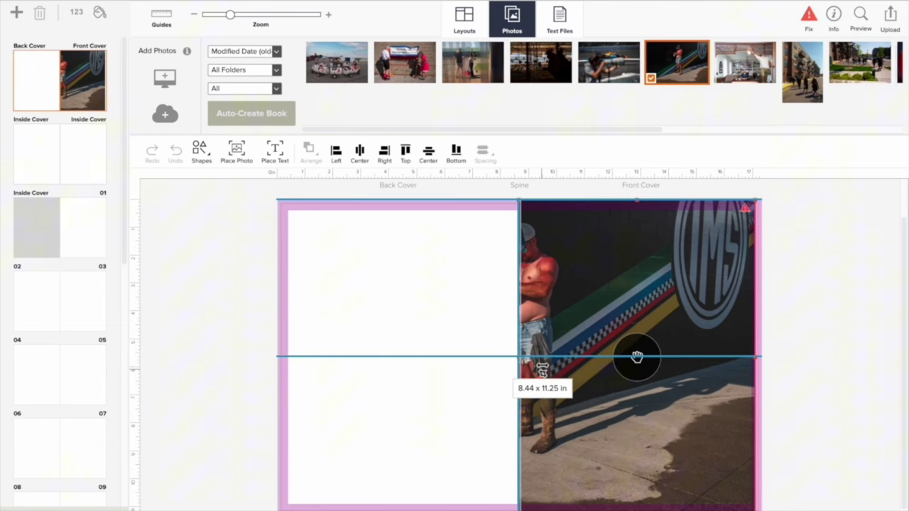
pyautogui.moveTo(637, 356); pyautogui.dragTo(689, 381)
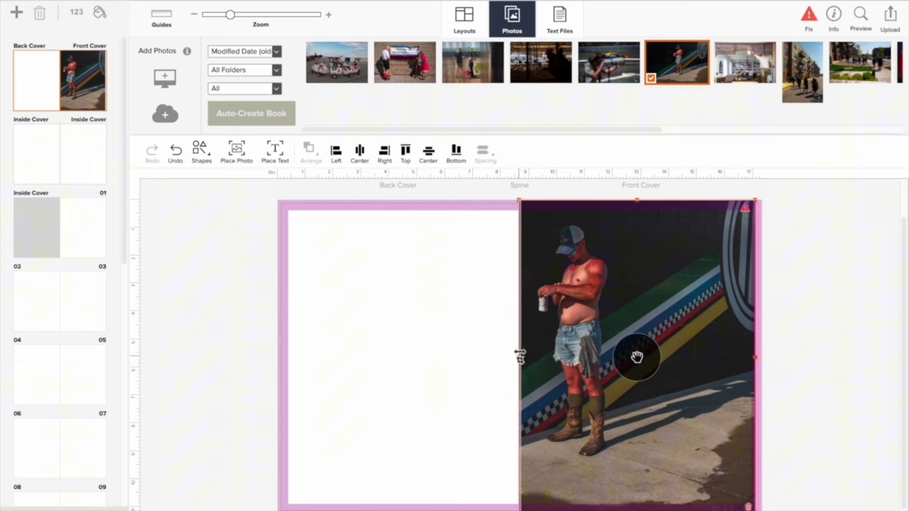
pyautogui.moveTo(495, 359); pyautogui.dragTo(287, 346)
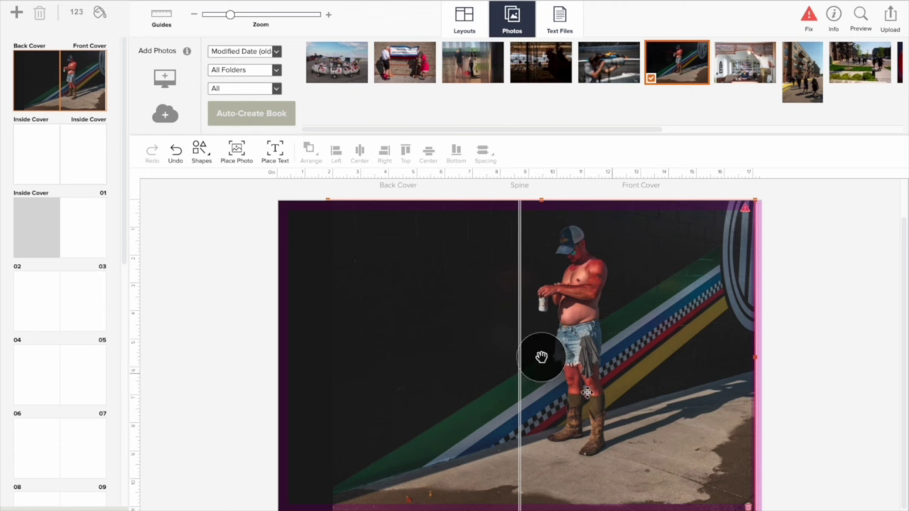
pyautogui.click(553, 364)
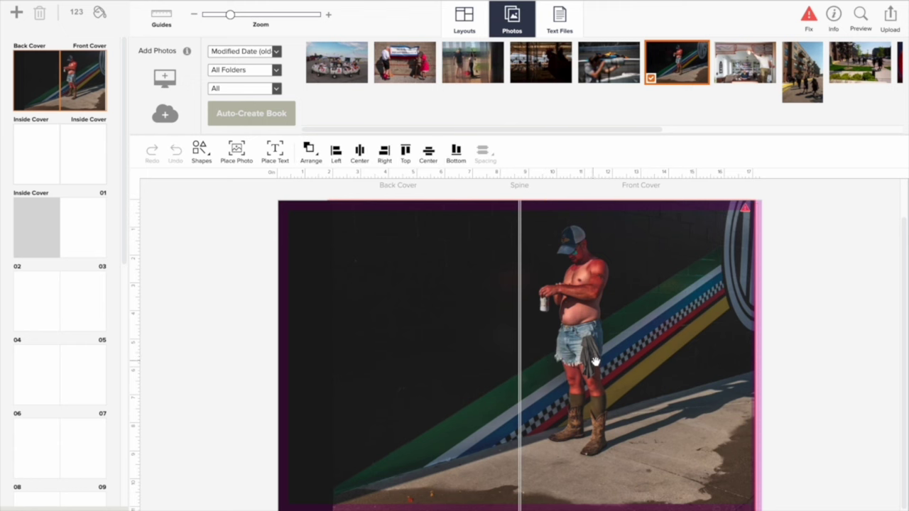
pyautogui.moveTo(332, 348); pyautogui.dragTo(666, 376)
pyautogui.moveTo(521, 356); pyautogui.dragTo(260, 373)
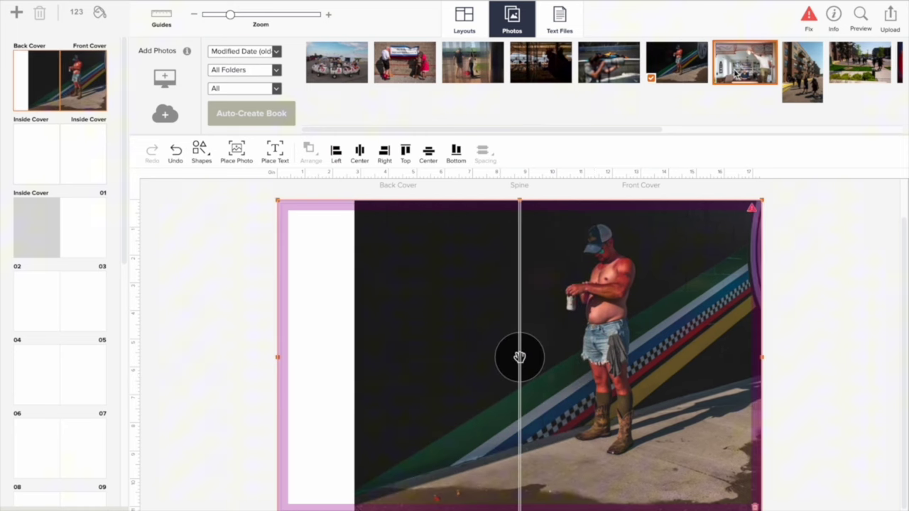
# - Place the room photo on the cover spread and crop it to the front cover
pyautogui.moveTo(725, 83); pyautogui.dragTo(633, 268)
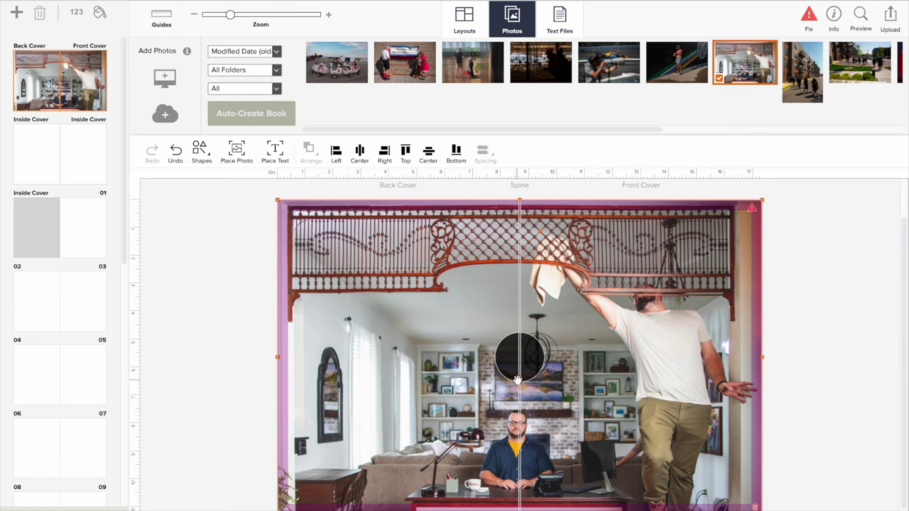
pyautogui.moveTo(520, 361)
pyautogui.mouseDown()
pyautogui.moveTo(522, 342)
pyautogui.moveTo(524, 355)
pyautogui.mouseUp()
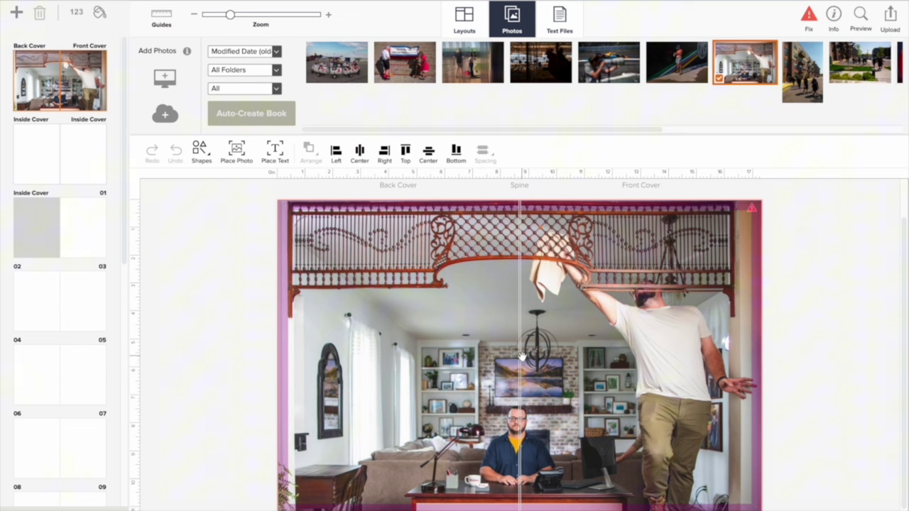
pyautogui.click(521, 355)
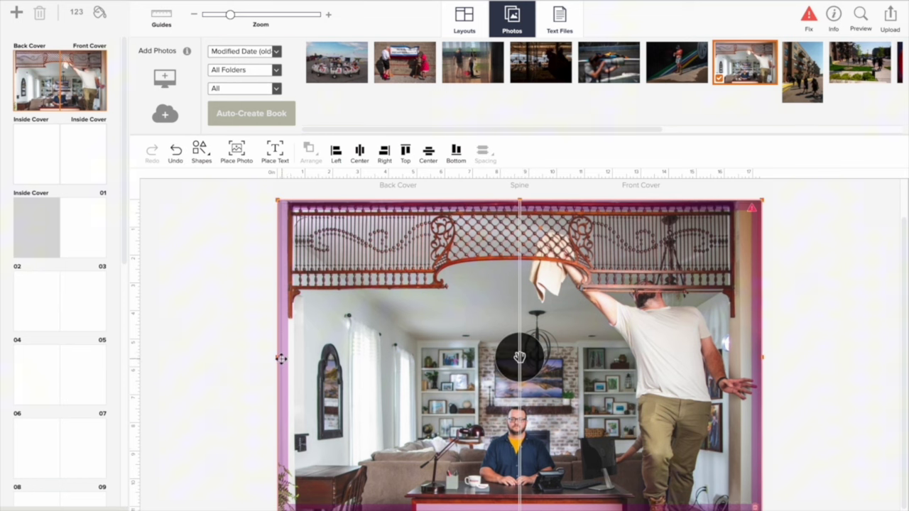
pyautogui.moveTo(279, 359); pyautogui.dragTo(519, 358)
pyautogui.click(852, 381)
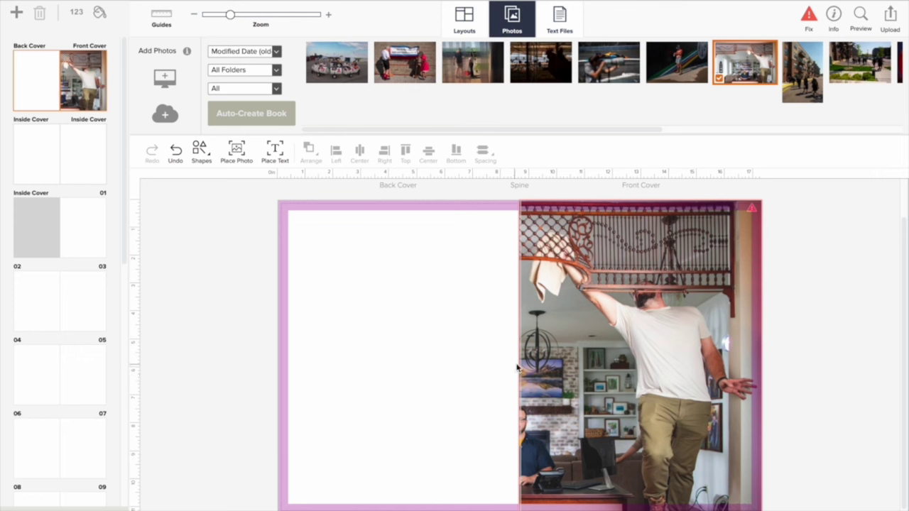
# - Stretch the room photo back over both covers, then swap in the sunny street photo
pyautogui.moveTo(520, 359); pyautogui.dragTo(235, 372)
pyautogui.click(234, 316)
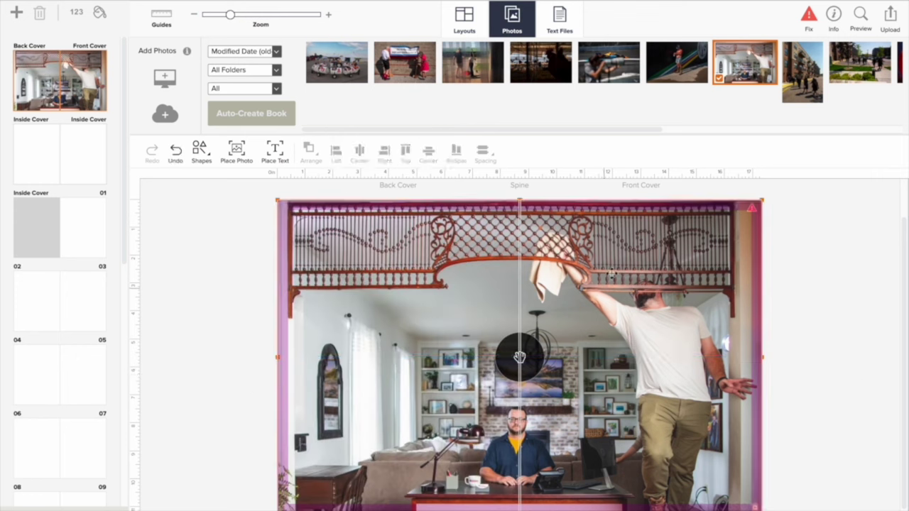
pyautogui.hscroll(5, 744, 79)
pyautogui.hscroll(-2, 745, 79)
pyautogui.moveTo(529, 63); pyautogui.dragTo(525, 229)
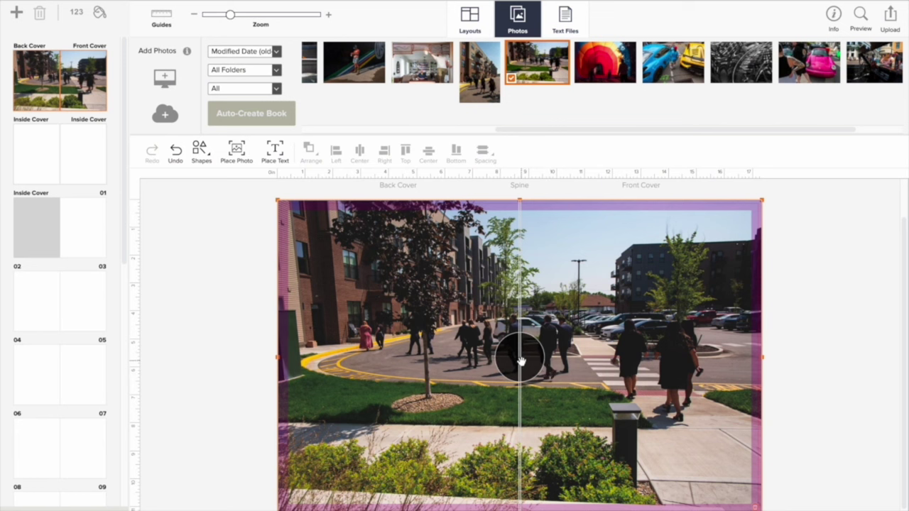
pyautogui.moveTo(521, 360); pyautogui.dragTo(522, 387)
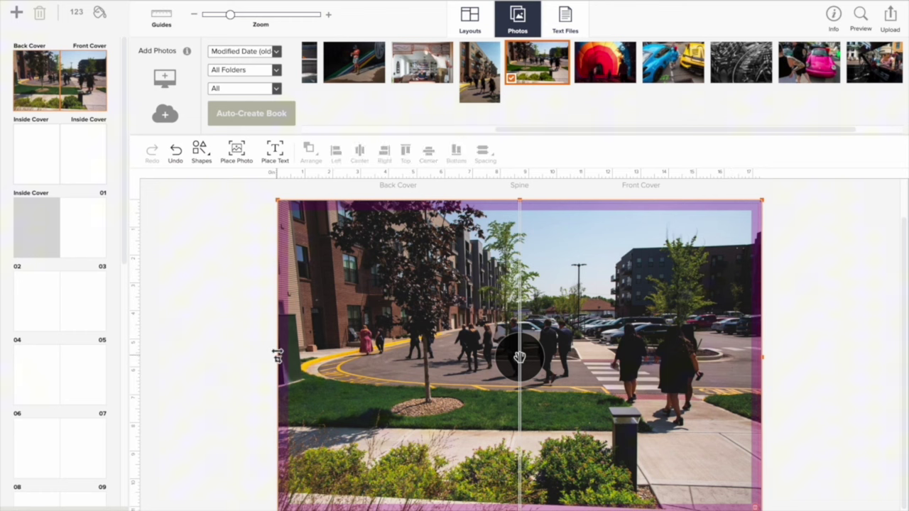
pyautogui.moveTo(277, 358); pyautogui.dragTo(573, 383)
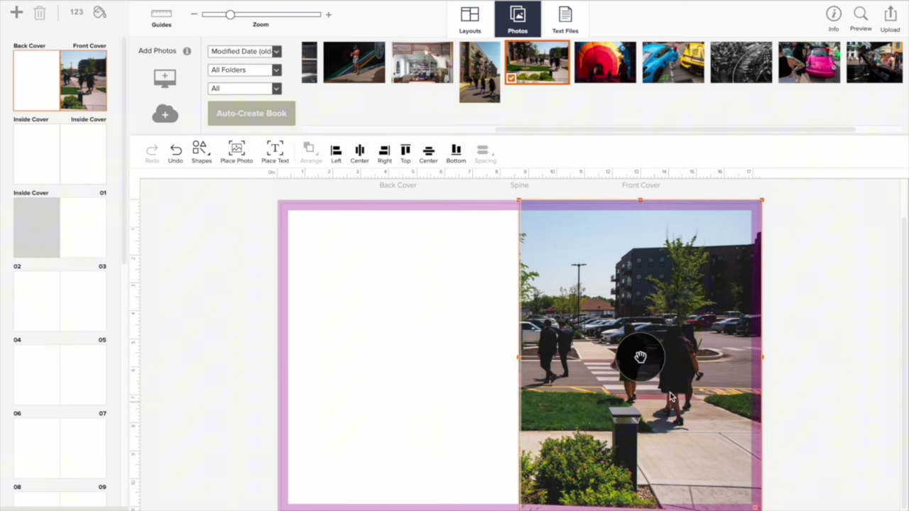
pyautogui.hotkey('ctrl', 'z')
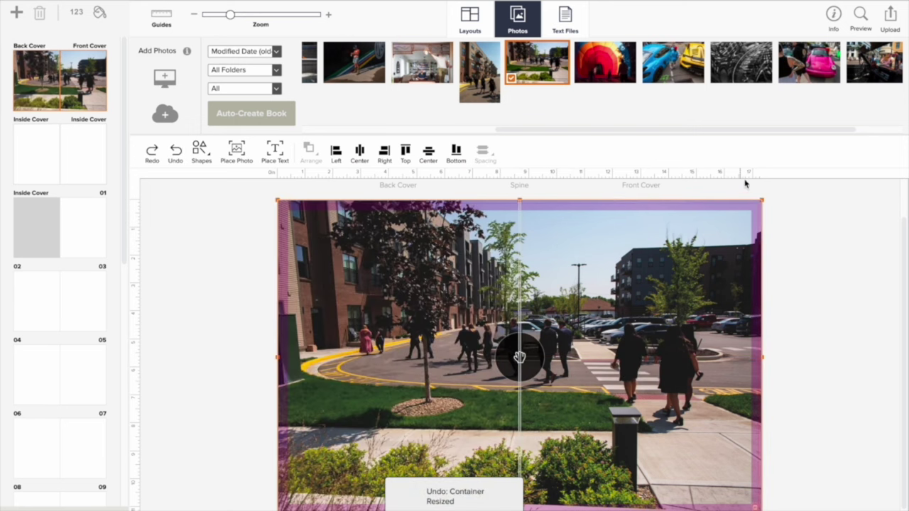
pyautogui.hscroll(2, 646, 93)
pyautogui.hscroll(-6, 637, 90)
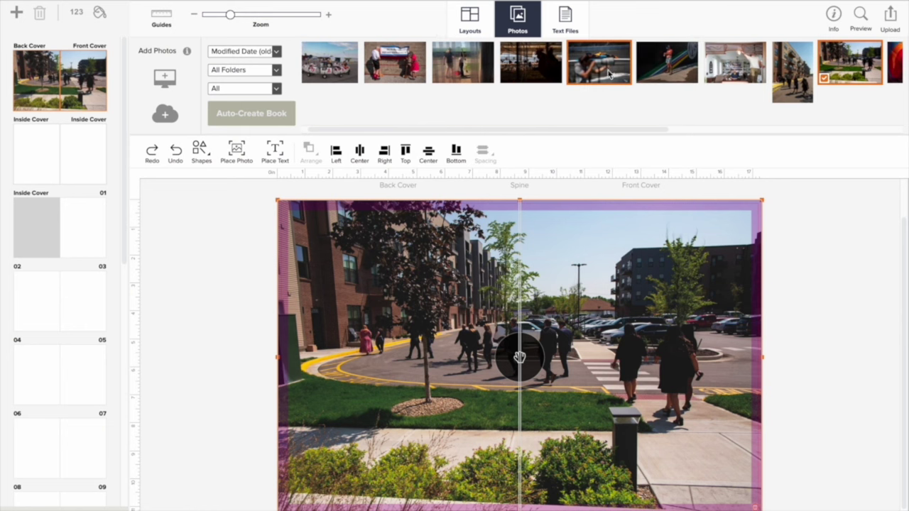
# - Try the race car photo cropped to the front cover, then undo the crop
pyautogui.moveTo(603, 64); pyautogui.dragTo(553, 269)
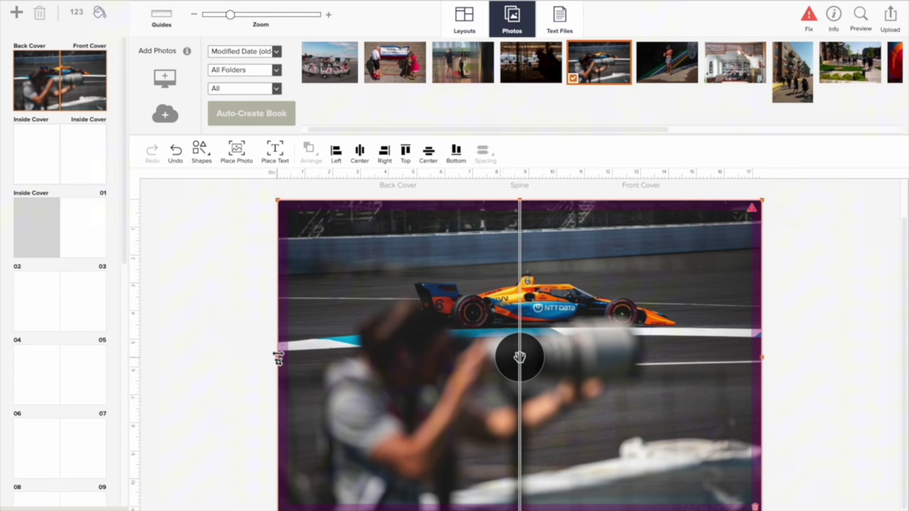
pyautogui.moveTo(278, 357); pyautogui.dragTo(559, 379)
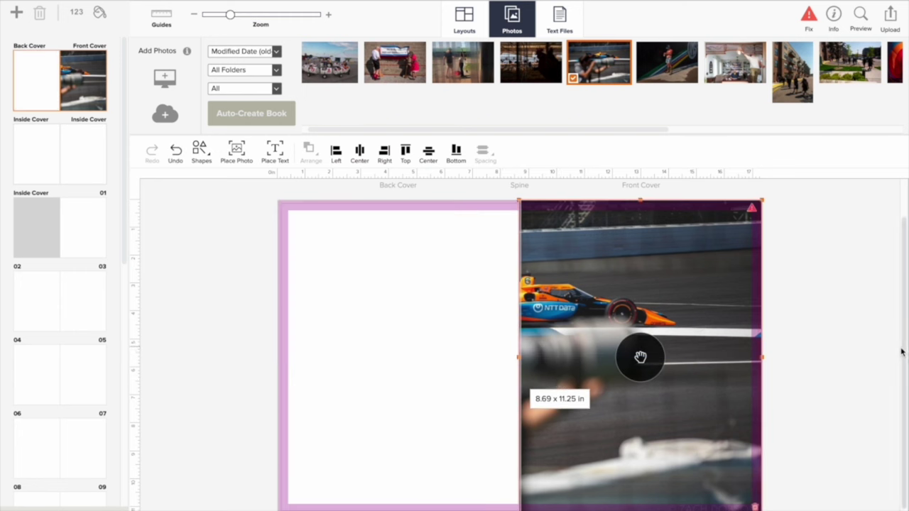
pyautogui.click(859, 365)
pyautogui.hotkey('ctrl', 'z')
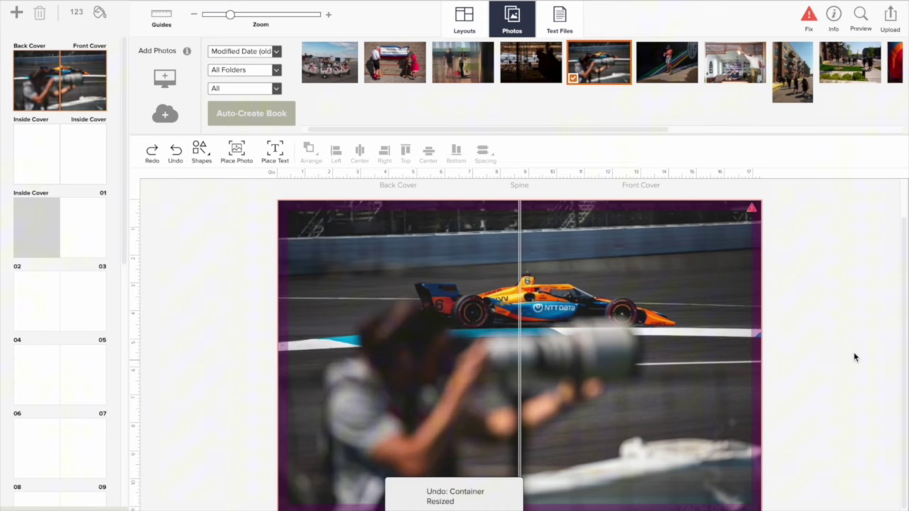
# - Place the Do-Si-Squares photo, nudged slightly down, cropped to the front cover only
pyautogui.moveTo(395, 62); pyautogui.dragTo(451, 262)
pyautogui.moveTo(520, 358); pyautogui.dragTo(527, 366)
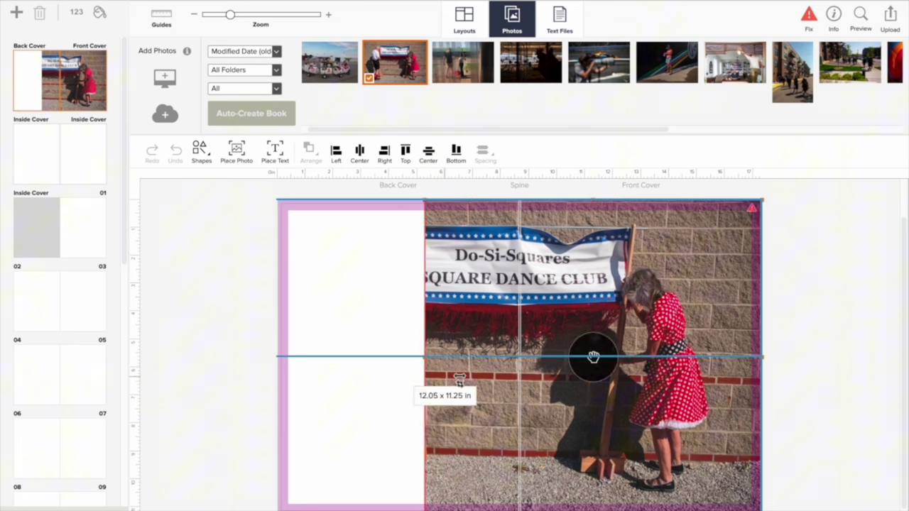
pyautogui.moveTo(469, 384); pyautogui.dragTo(544, 388)
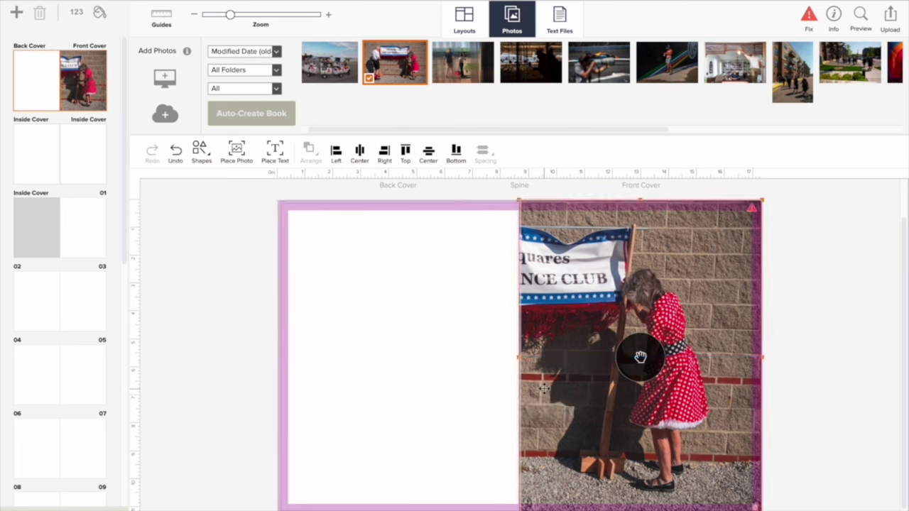
pyautogui.click(854, 394)
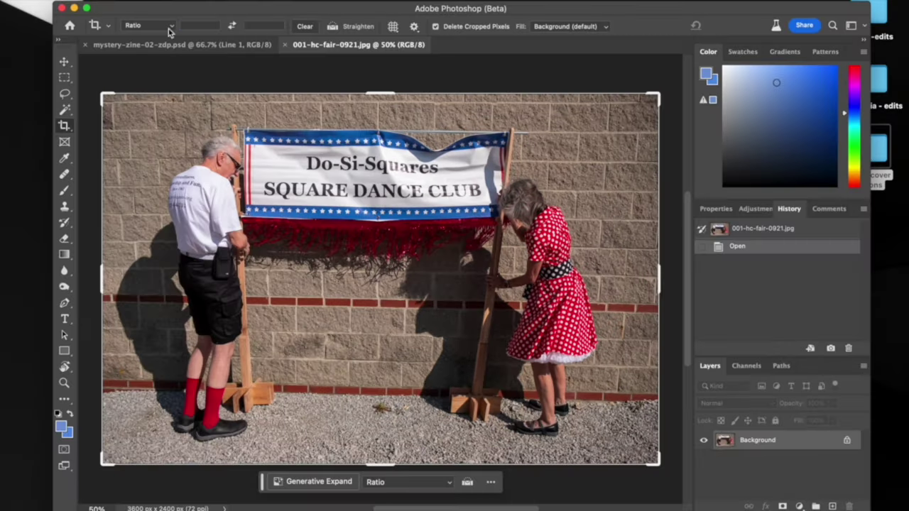
# - Crop the square dance photo to a portrait 8.5 × 11 ratio around the woman and copy it
pyautogui.write('11')
pyautogui.moveTo(381, 219); pyautogui.dragTo(247, 219)
pyautogui.press('Return')
pyautogui.press('super+a')
pyautogui.press('super+c')
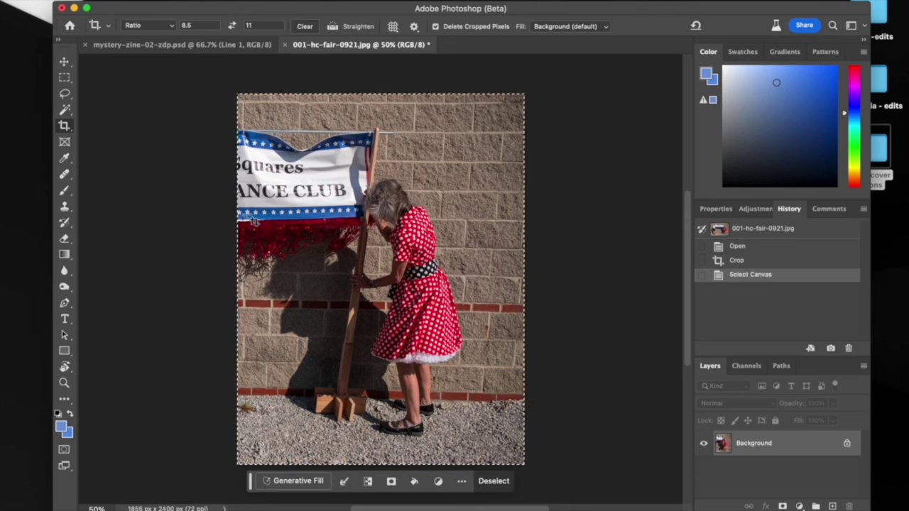
# - Paste it into mystery-zine-02-zdp.psd, scaled to about 38% inside the circle frame, then reset the crop
pyautogui.hotkey('ctrl', 'Tab')
pyautogui.press('super+v')
pyautogui.press('super+t')
pyautogui.press('super+minus')
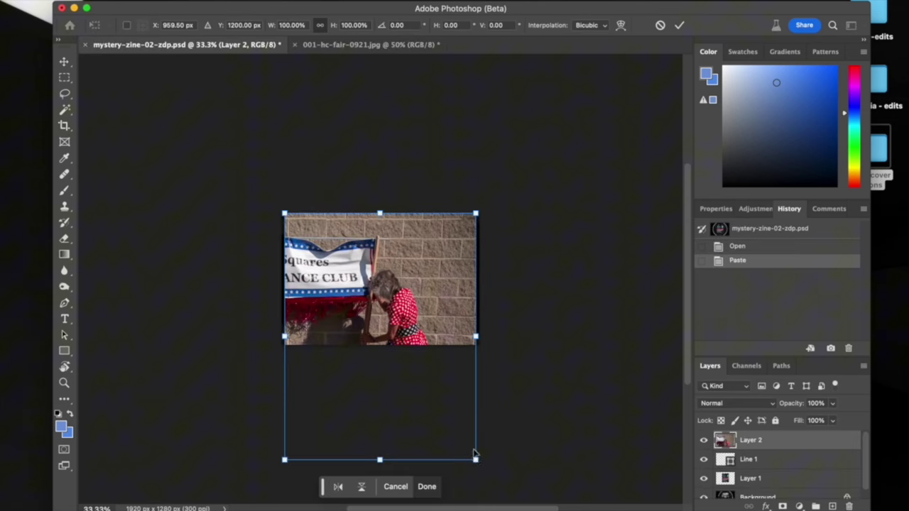
pyautogui.moveTo(477, 462); pyautogui.dragTo(386, 343)
pyautogui.press('super+equal')
pyautogui.press('super+equal')
pyautogui.press('super+equal')
pyautogui.moveTo(296, 291); pyautogui.dragTo(420, 336)
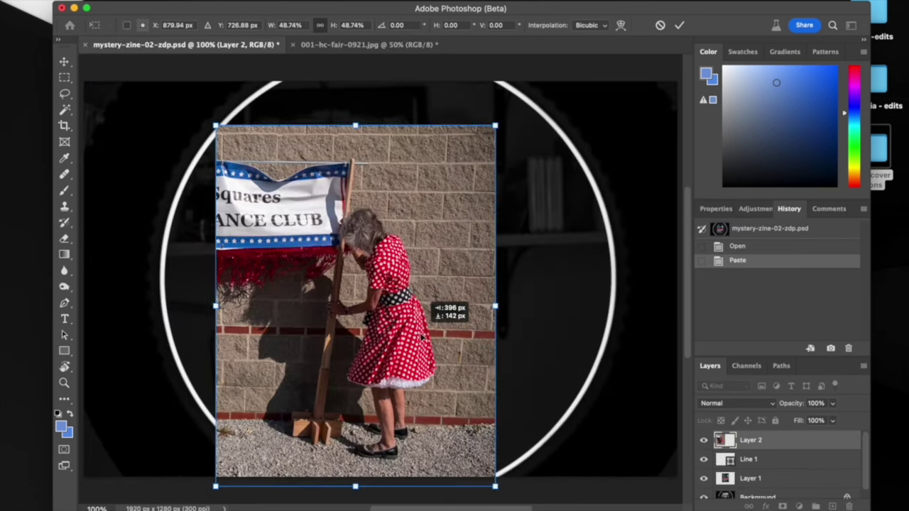
pyautogui.moveTo(217, 471); pyautogui.dragTo(272, 413)
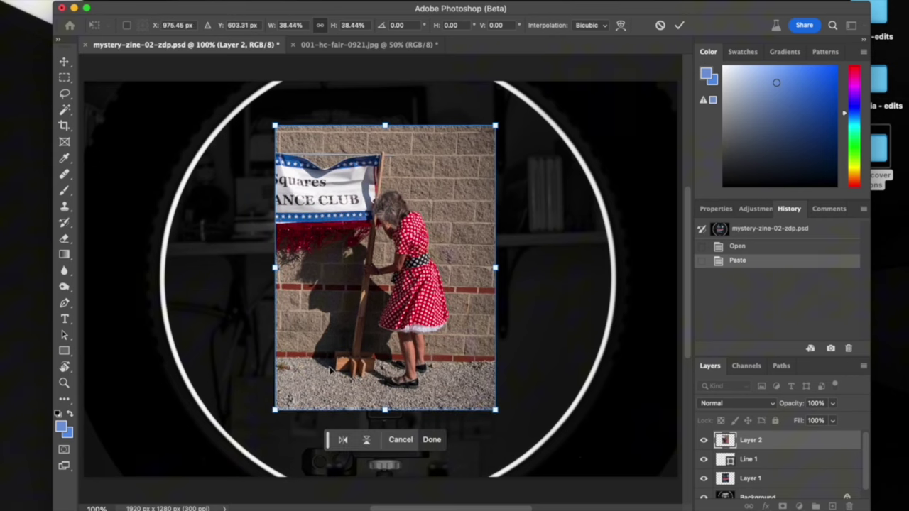
pyautogui.press('Return')
pyautogui.press('c')
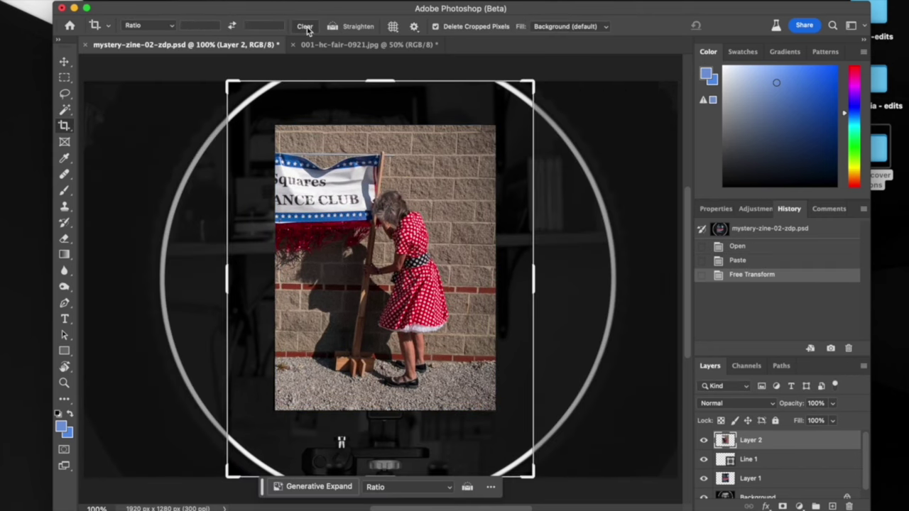
pyautogui.click(305, 27)
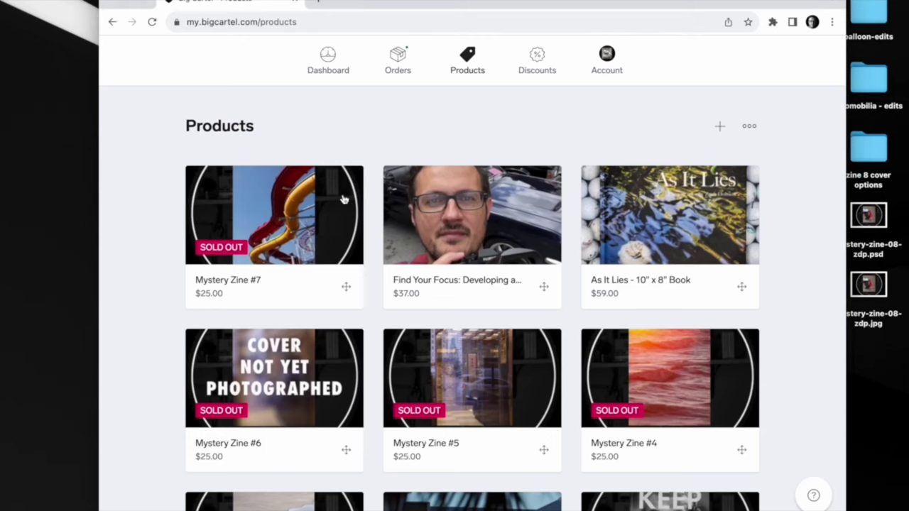
# - Duplicate the Mystery Zine #7 product and rename the copy to 'Mystery Zine 8'
pyautogui.click(274, 227)
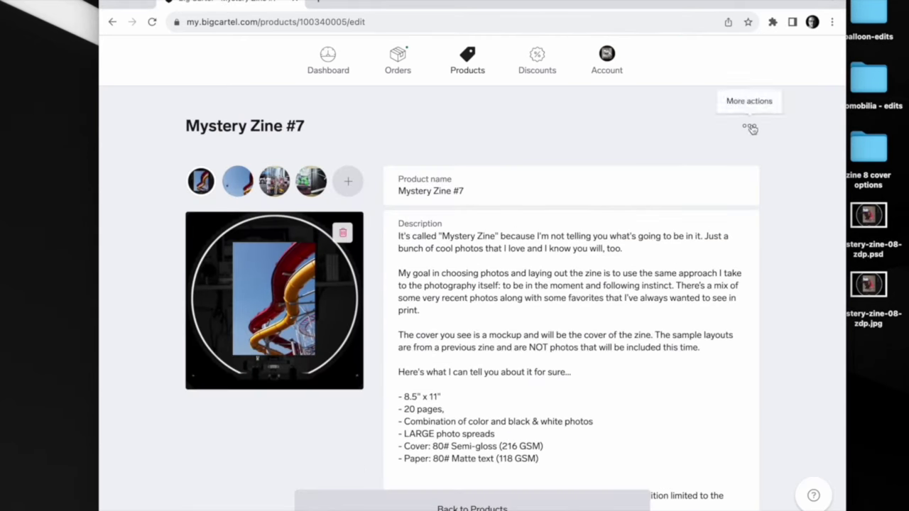
pyautogui.click(750, 128)
pyautogui.click(713, 156)
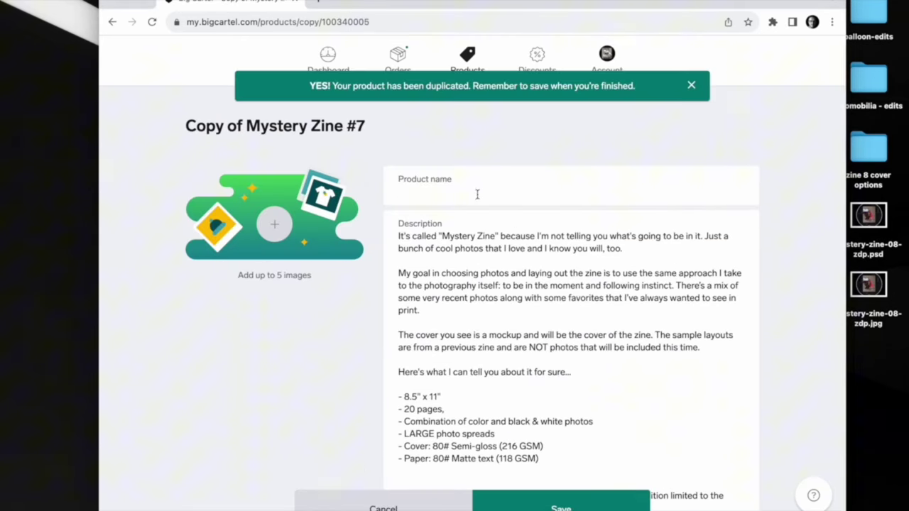
pyautogui.write('Mystery Zine 8')
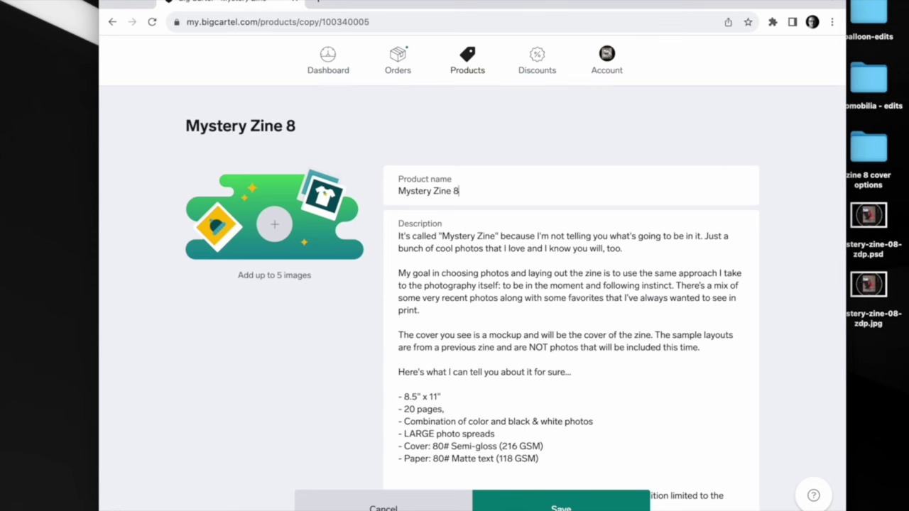
# - Upload mystery-zine-08-zdp.jpg from the Desktop as the new product's image
pyautogui.click(275, 228)
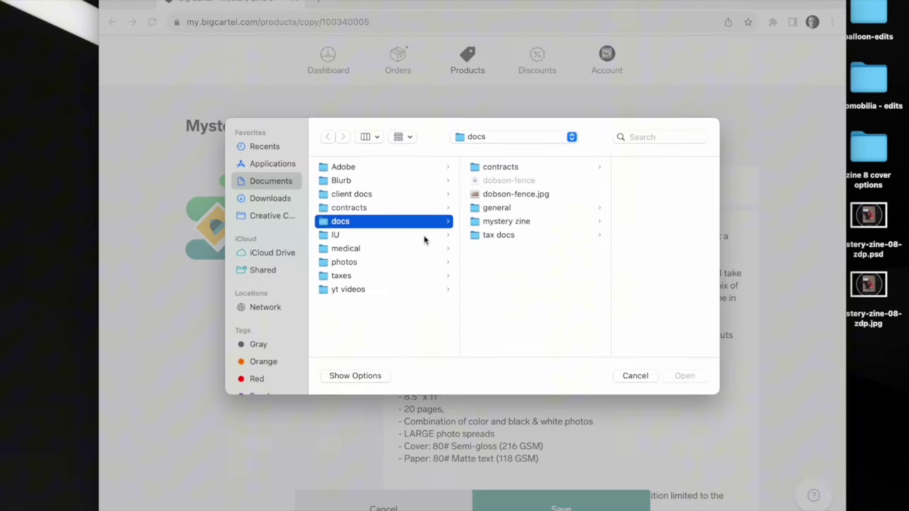
pyautogui.press('super+shift+d')
pyautogui.click(652, 199)
pyautogui.click(686, 376)
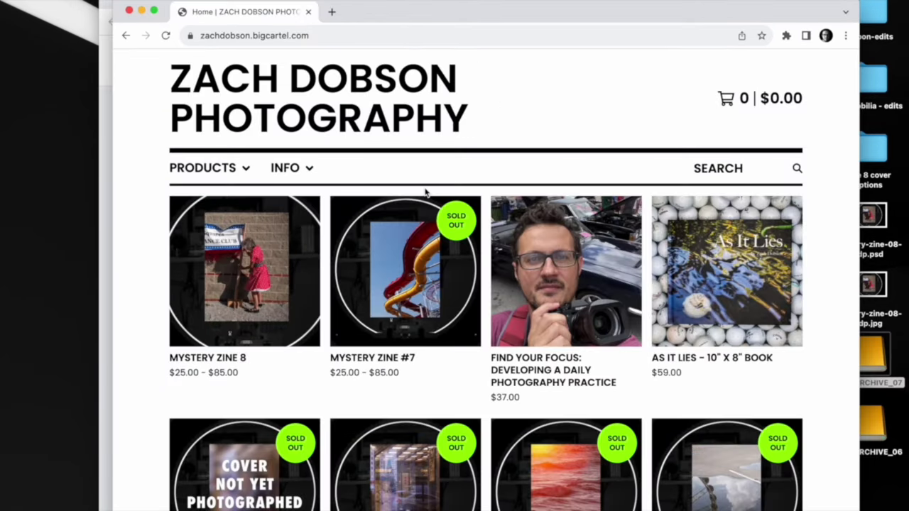
# - View the Mystery Zine 8 storefront page and browse its second and third product photos
pyautogui.click(244, 270)
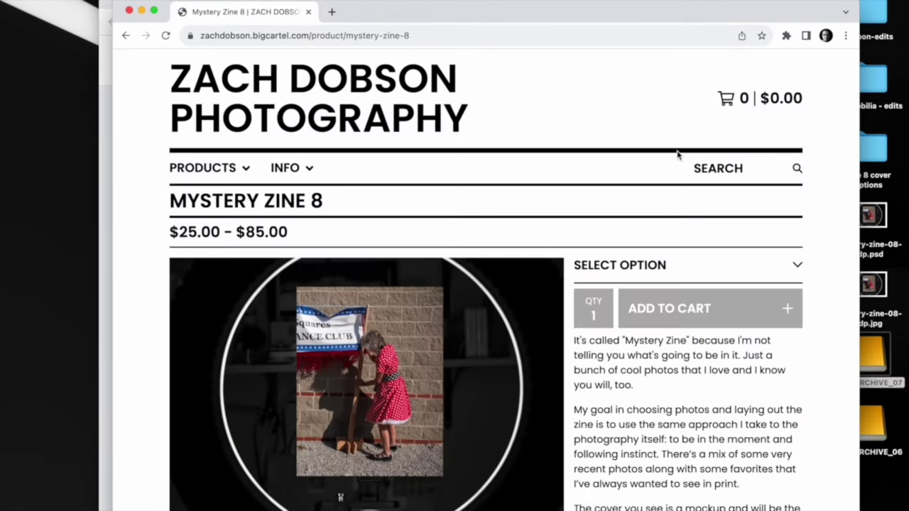
pyautogui.scroll(-2, 677, 155)
pyautogui.click(304, 460)
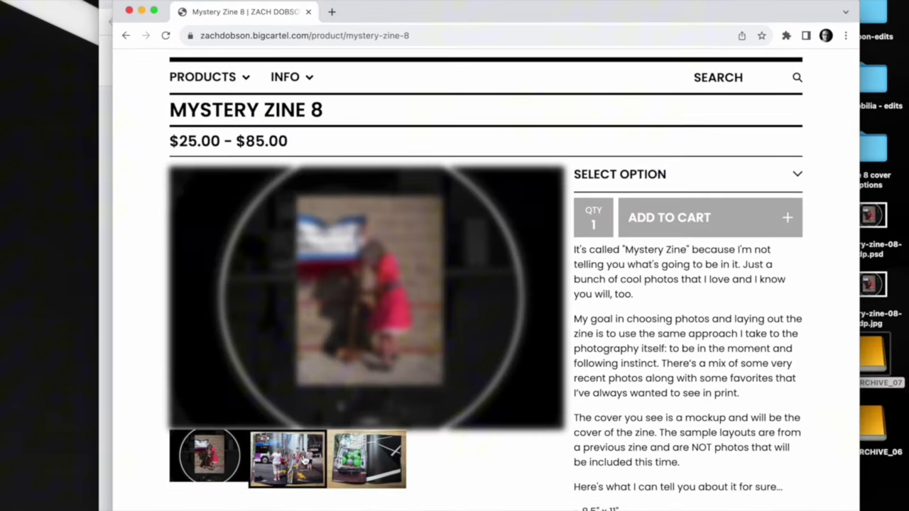
pyautogui.click(366, 459)
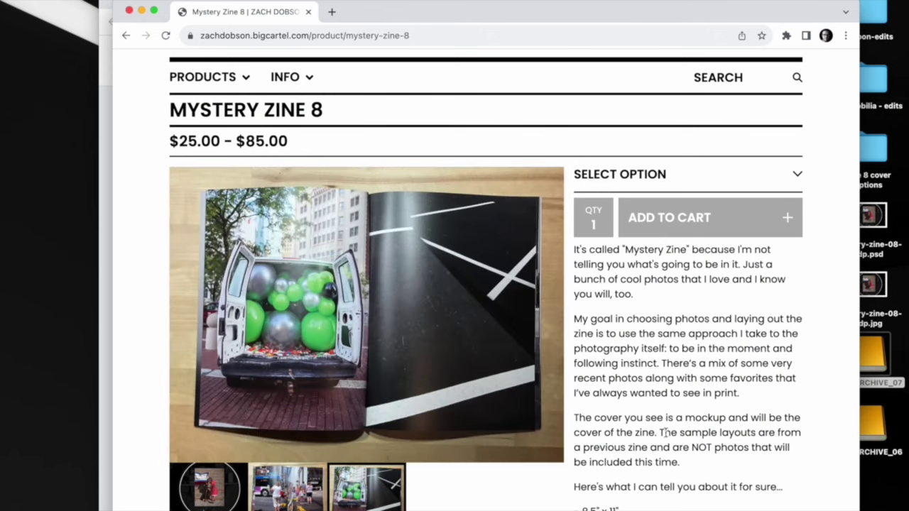
pyautogui.scroll(-4, 676, 366)
pyautogui.scroll(-5, 677, 367)
pyautogui.scroll(10, 678, 368)
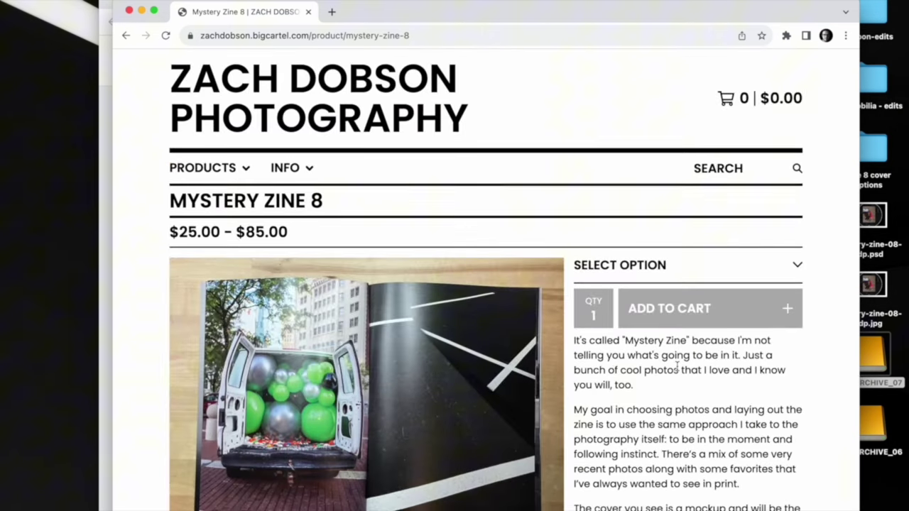